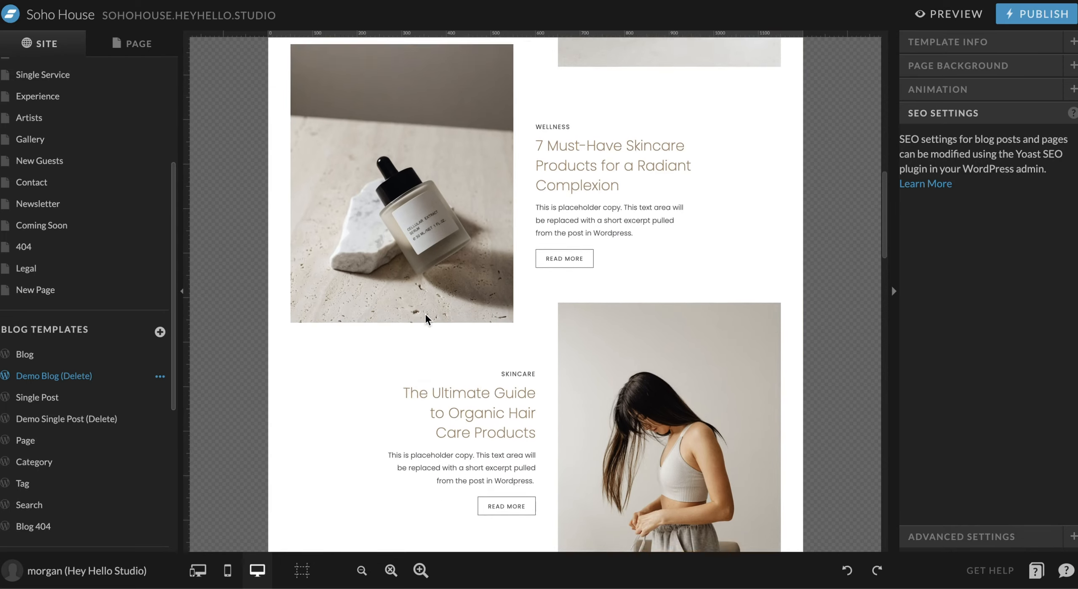
# - Return to the start of the Demo Blog (Delete) template and display that template's options
pyautogui.scroll(15, 425, 313)
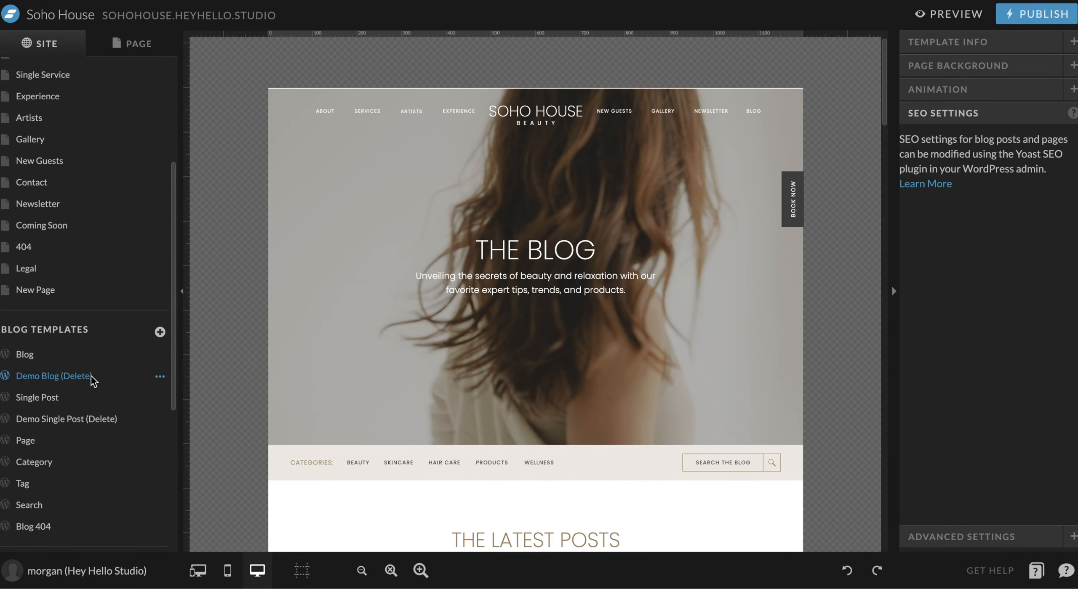
pyautogui.click(160, 377)
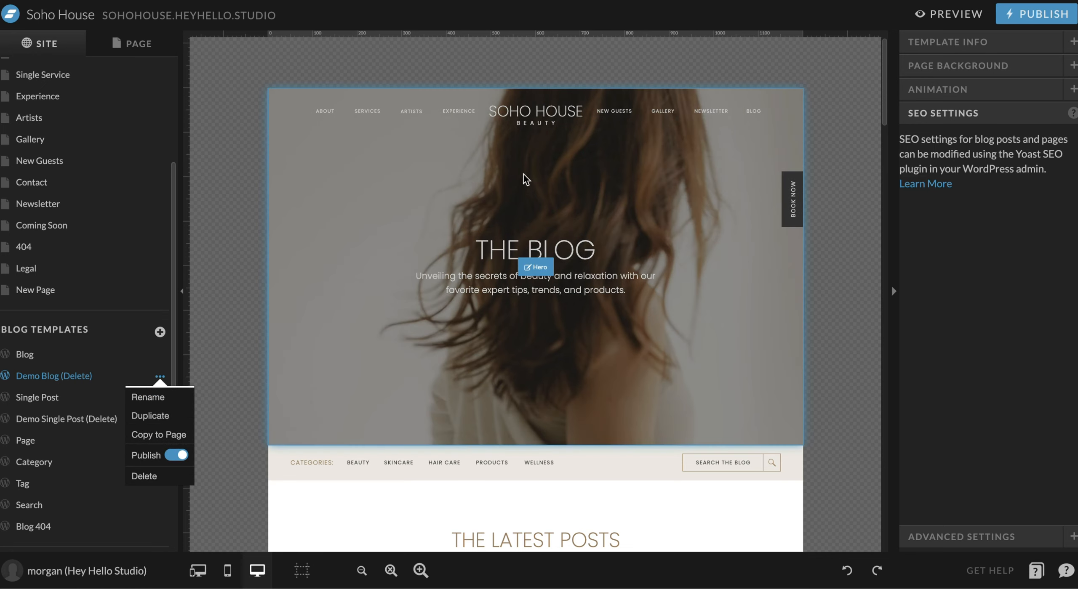
# - Open the Blog template and inspect its Post Layout and Next Post Start canvases
pyautogui.click(42, 357)
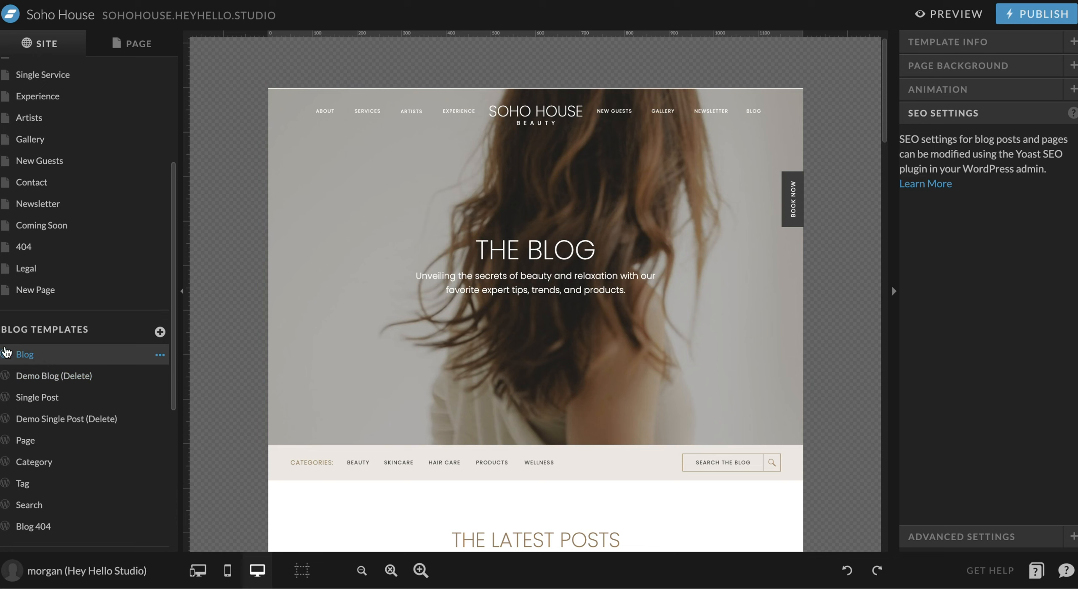
pyautogui.scroll(-5, 426, 274)
pyautogui.click(704, 429)
pyautogui.scroll(-8, 705, 406)
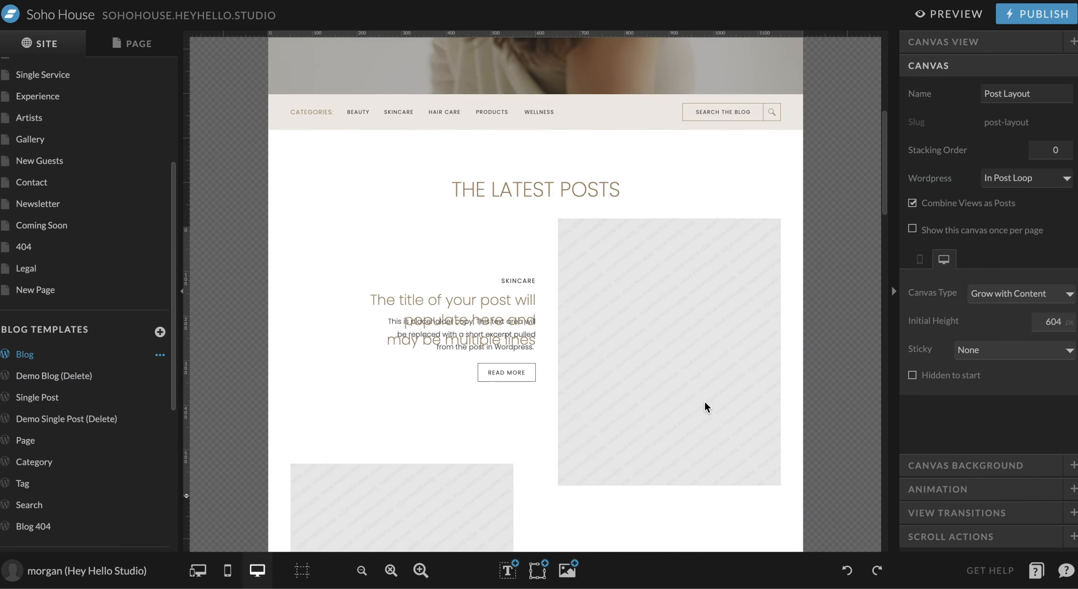
pyautogui.click(419, 334)
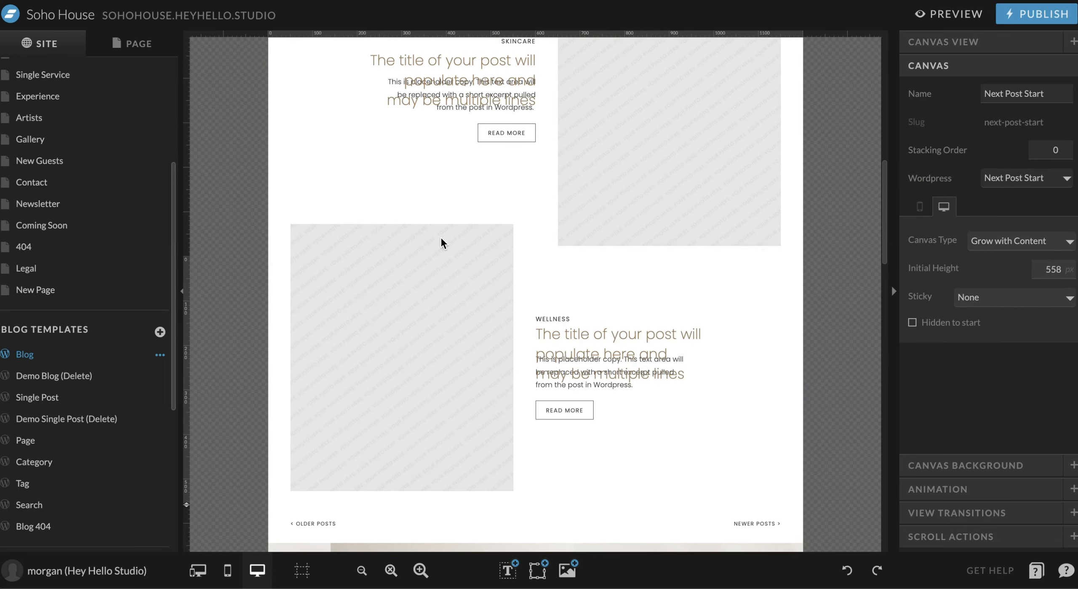
pyautogui.scroll(-1, 570, 178)
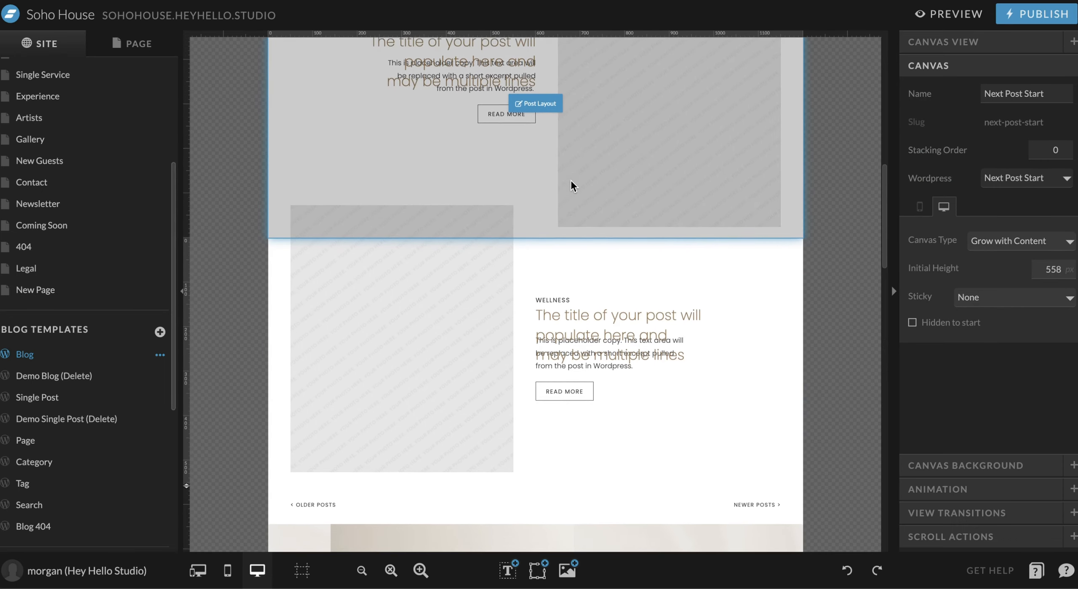
# - Review the Blog template's sections from the hero through the latest posts to Top Beauty Reads
pyautogui.scroll(8, 387, 124)
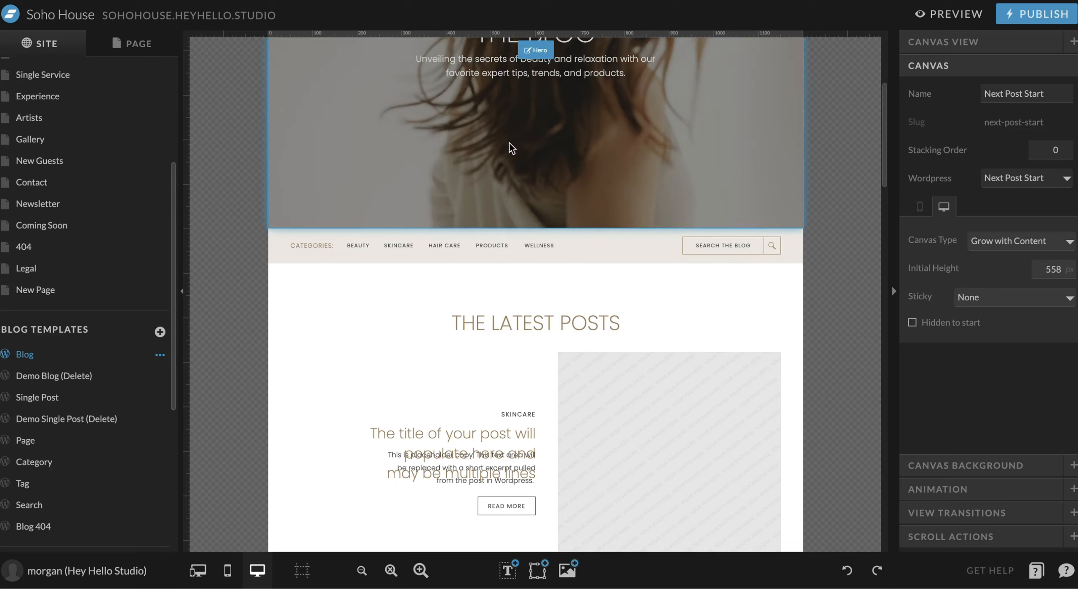
pyautogui.scroll(5, 474, 258)
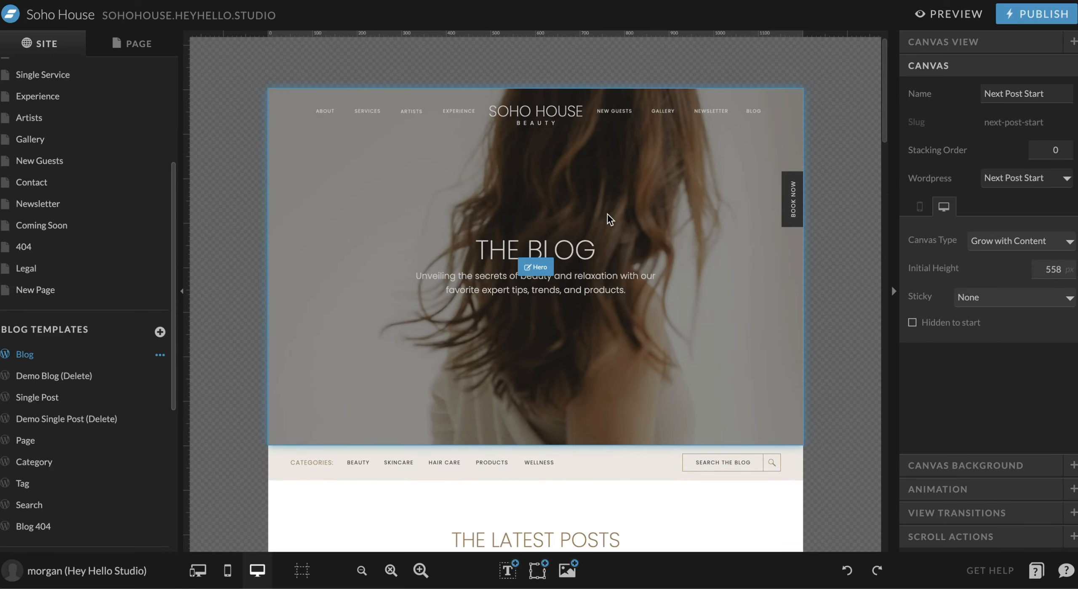
pyautogui.scroll(-4, 560, 194)
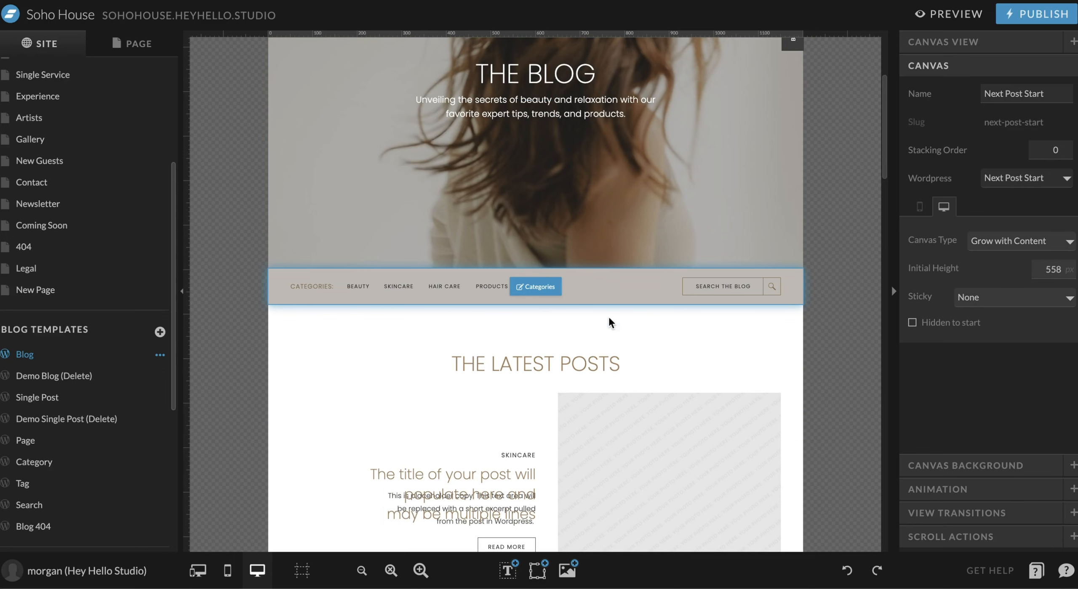
pyautogui.scroll(-15, 608, 315)
pyautogui.scroll(-15, 522, 401)
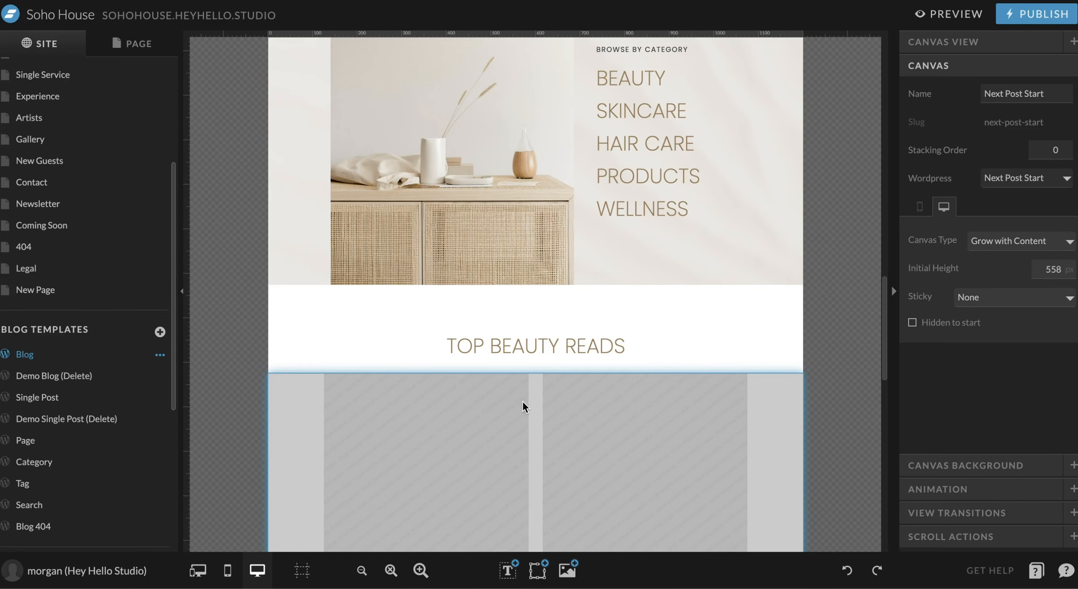
pyautogui.scroll(10, 522, 402)
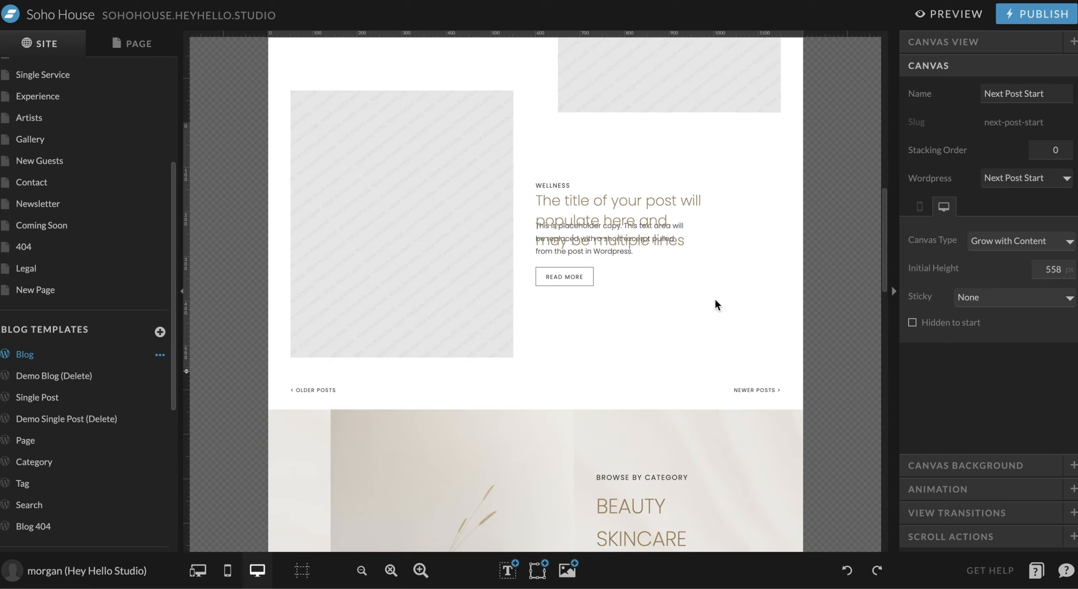
pyautogui.scroll(5, 557, 246)
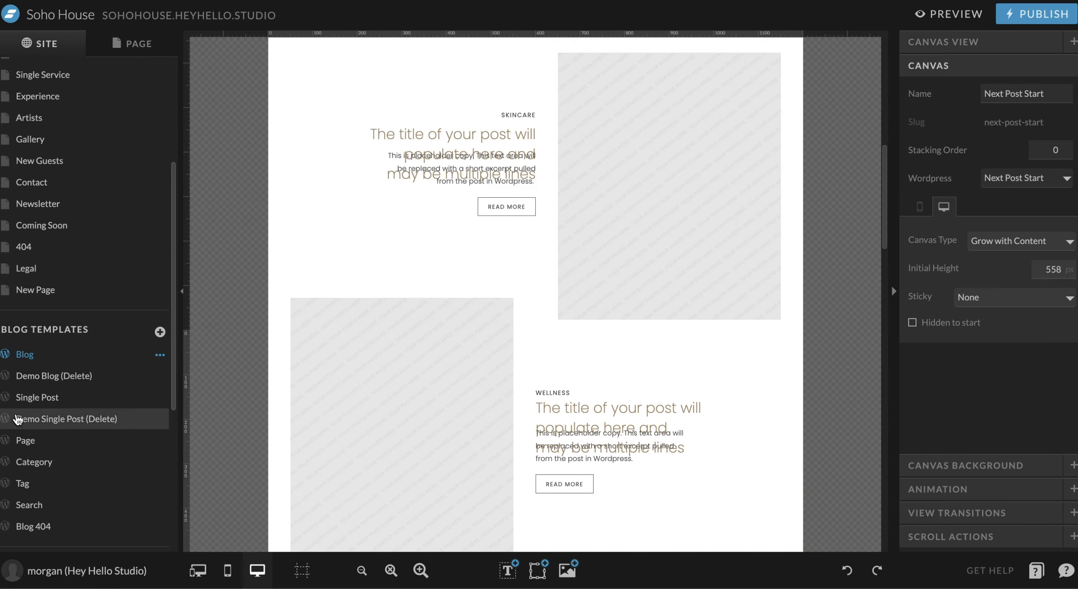
# - Open the Single Post template and select its post title text
pyautogui.click(47, 398)
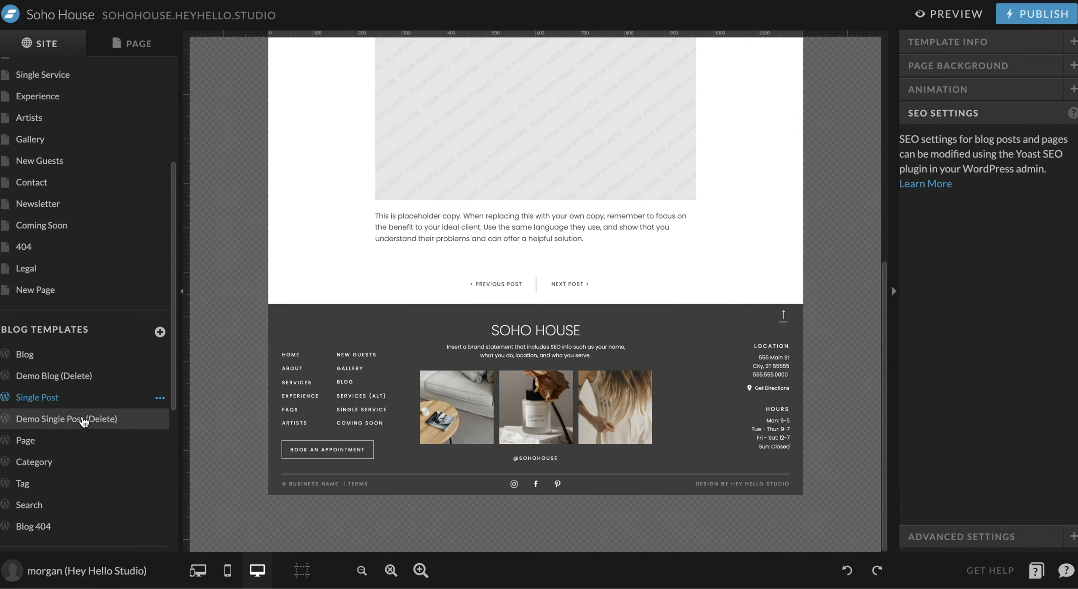
pyautogui.click(85, 420)
pyautogui.click(66, 397)
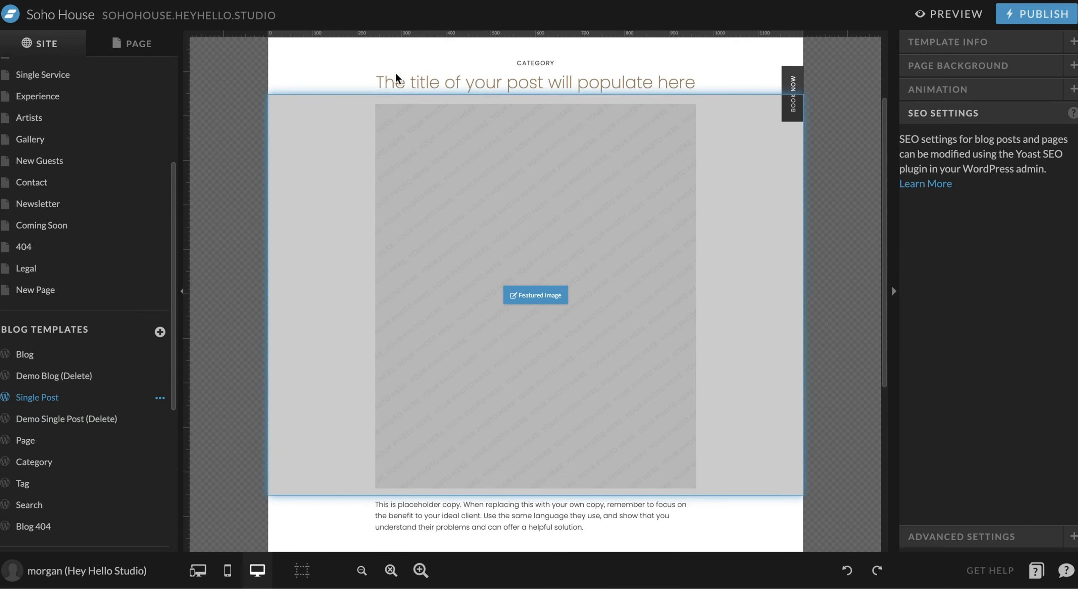
pyautogui.scroll(3, 481, 300)
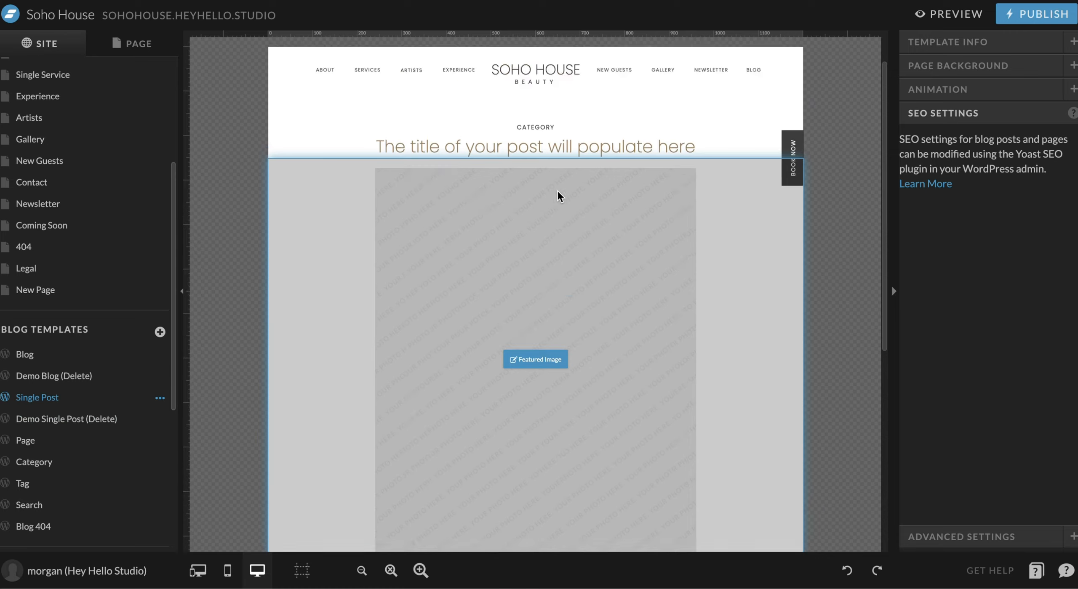
pyautogui.click(594, 186)
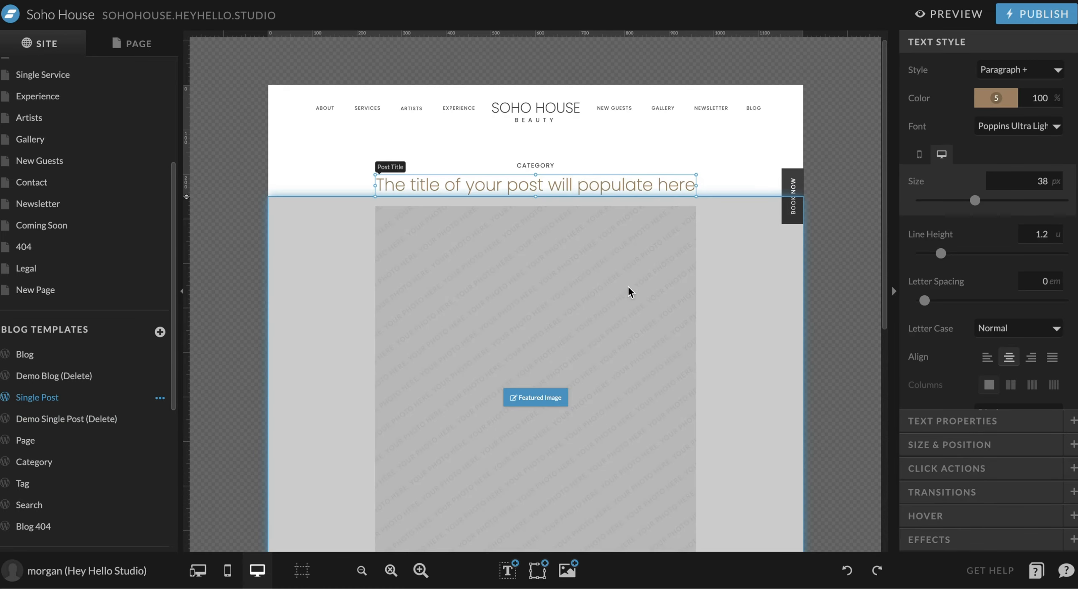
# - Look over the Single Post template's featured image, content and previous/next post links
pyautogui.scroll(-9, 625, 296)
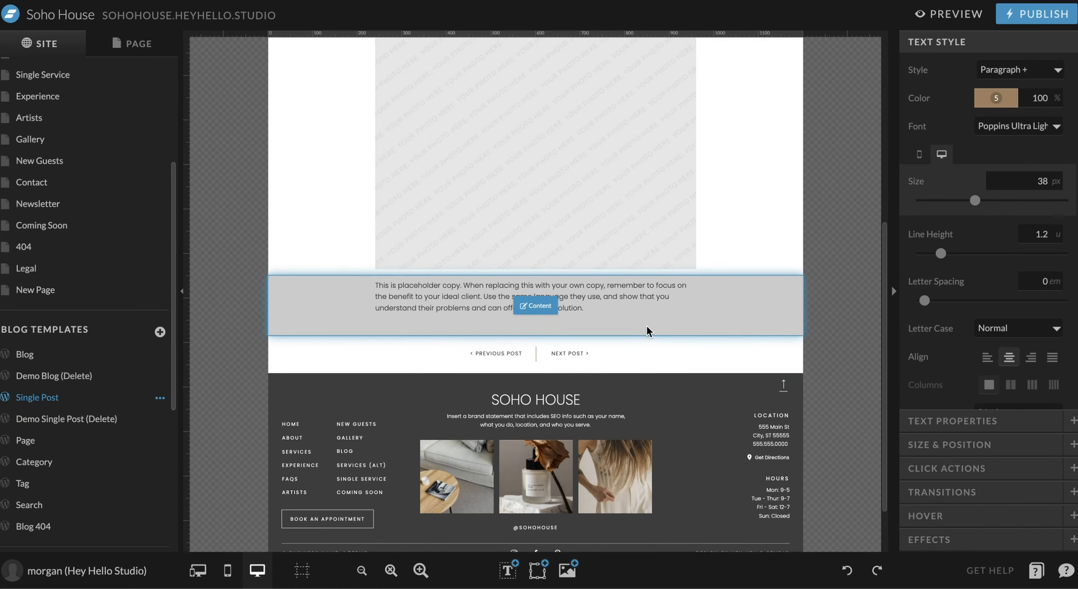
pyautogui.scroll(7, 646, 325)
pyautogui.scroll(2, 741, 221)
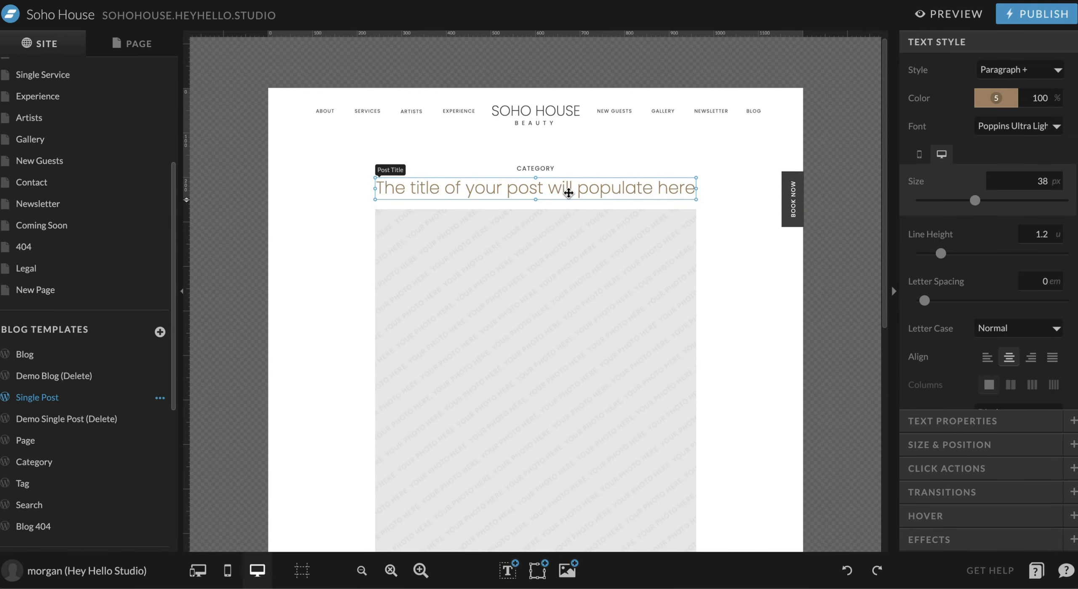
pyautogui.scroll(-1, 360, 338)
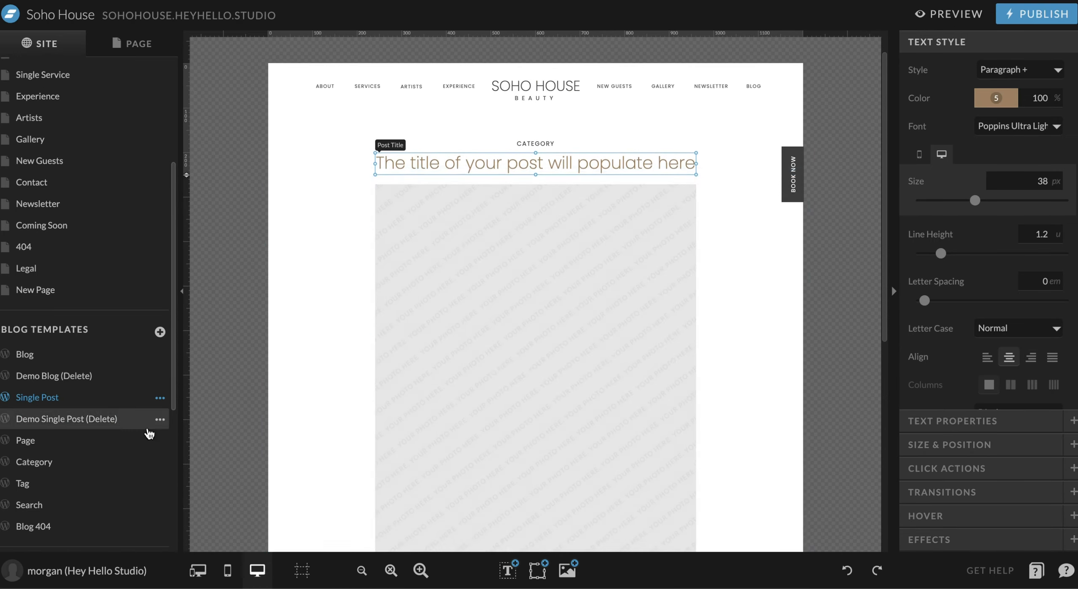
# - Open the Category template and select its category title text
pyautogui.click(76, 464)
pyautogui.click(560, 160)
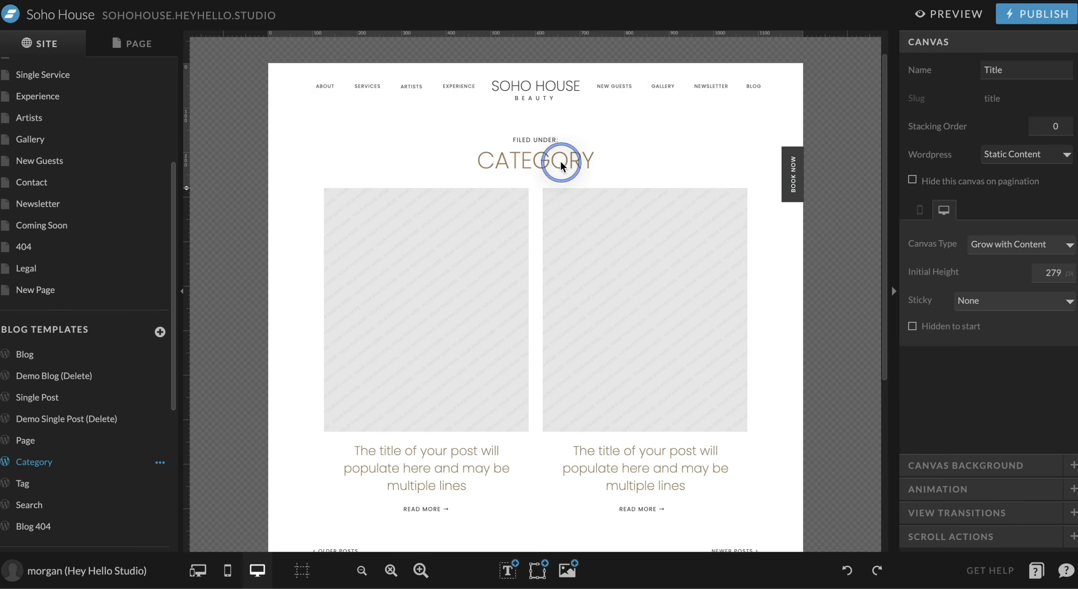
pyautogui.click(524, 160)
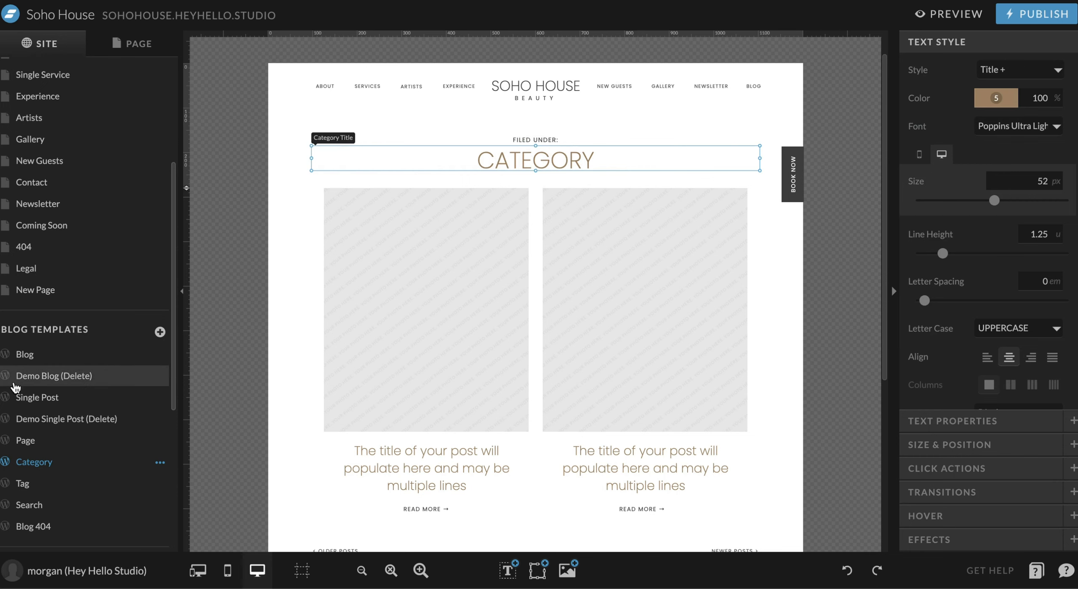
# - Return to the Blog template and inspect the Products, Hair Care and Skincare links in the categories strip
pyautogui.click(37, 363)
pyautogui.scroll(-2, 589, 336)
pyautogui.click(491, 349)
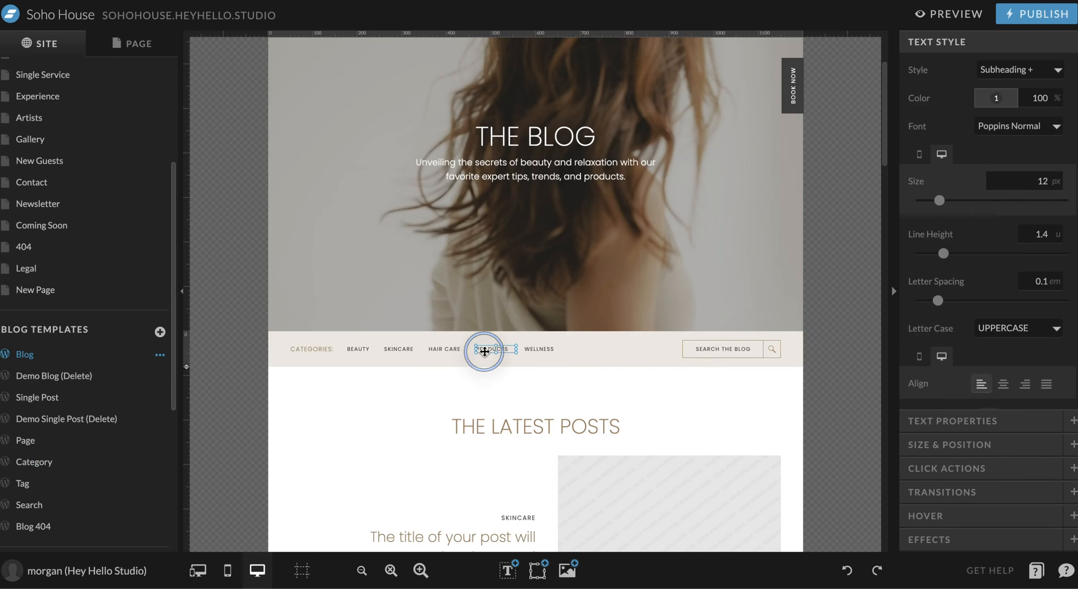
pyautogui.click(444, 349)
pyautogui.click(398, 349)
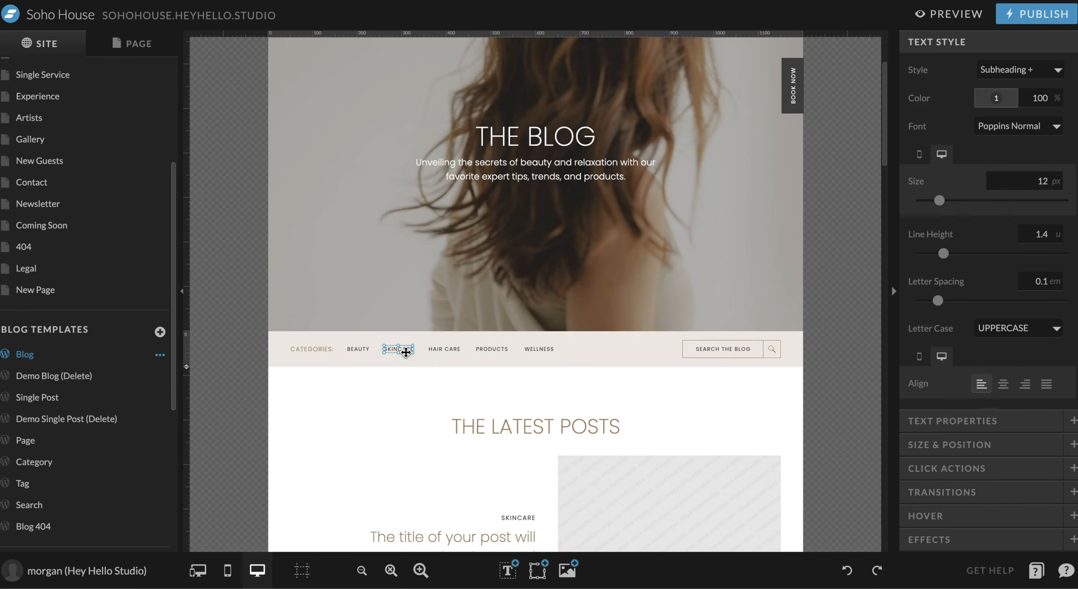
# - Reopen the Category template and select the Title canvas above its posts
pyautogui.click(91, 462)
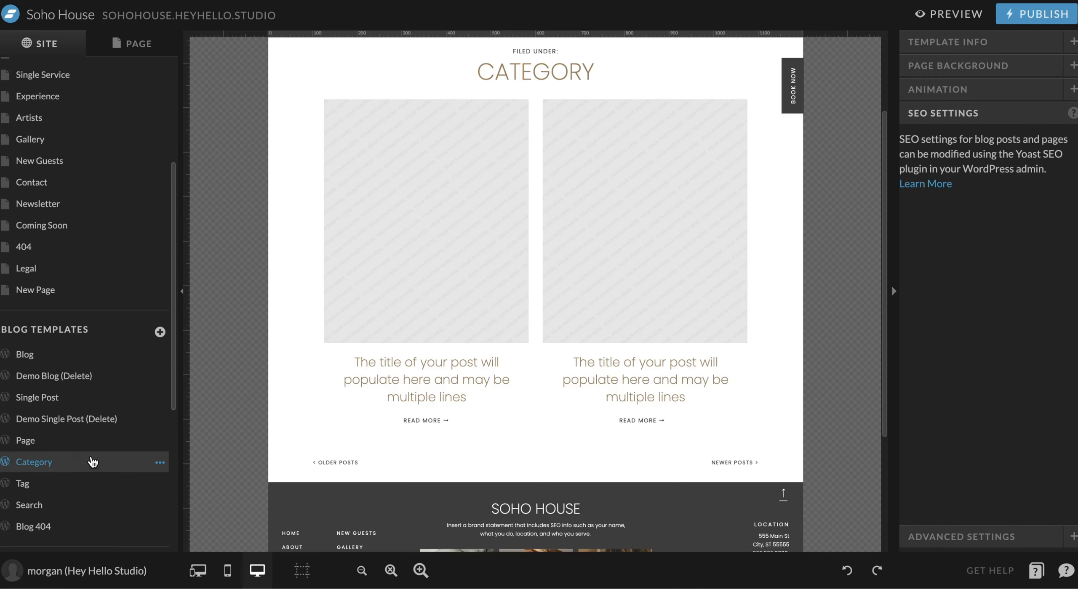
pyautogui.scroll(1, 527, 78)
pyautogui.click(500, 98)
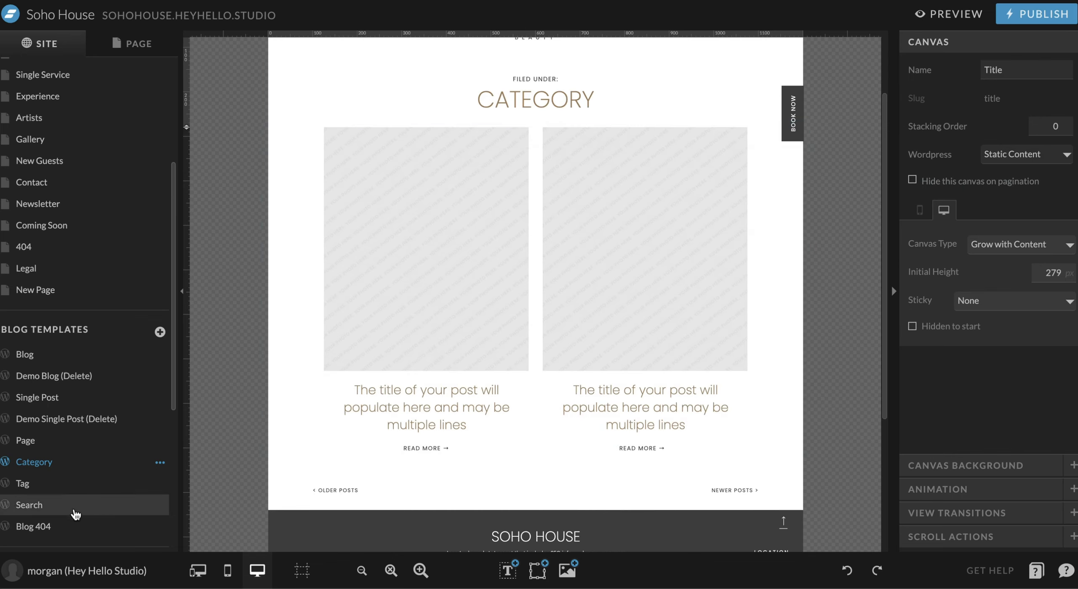
# - Examine the Search template's results layout along with the search bar text on the Blog template
pyautogui.click(71, 506)
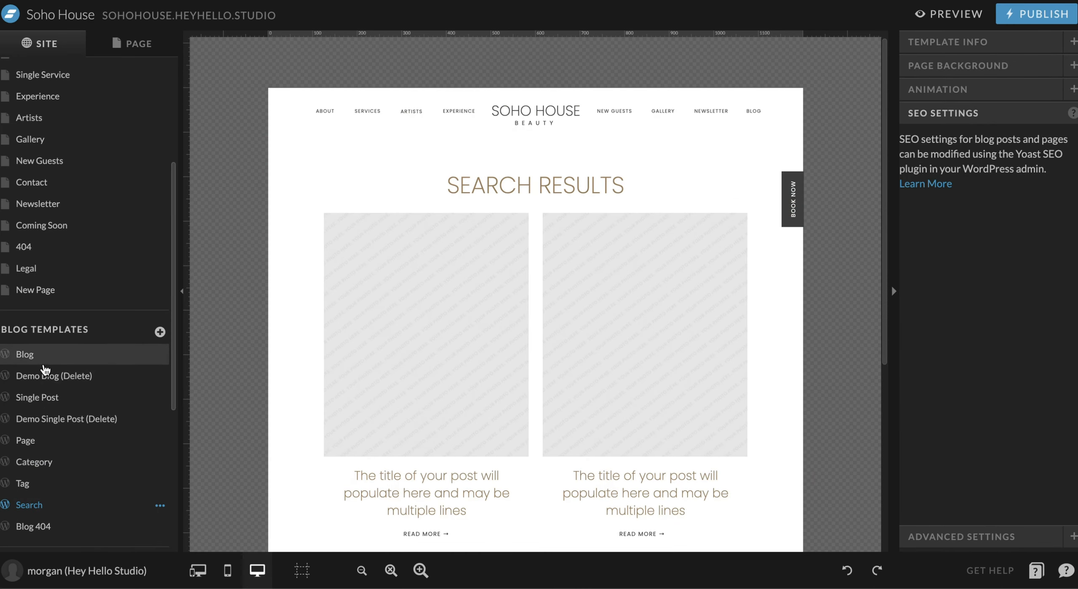
pyautogui.click(58, 361)
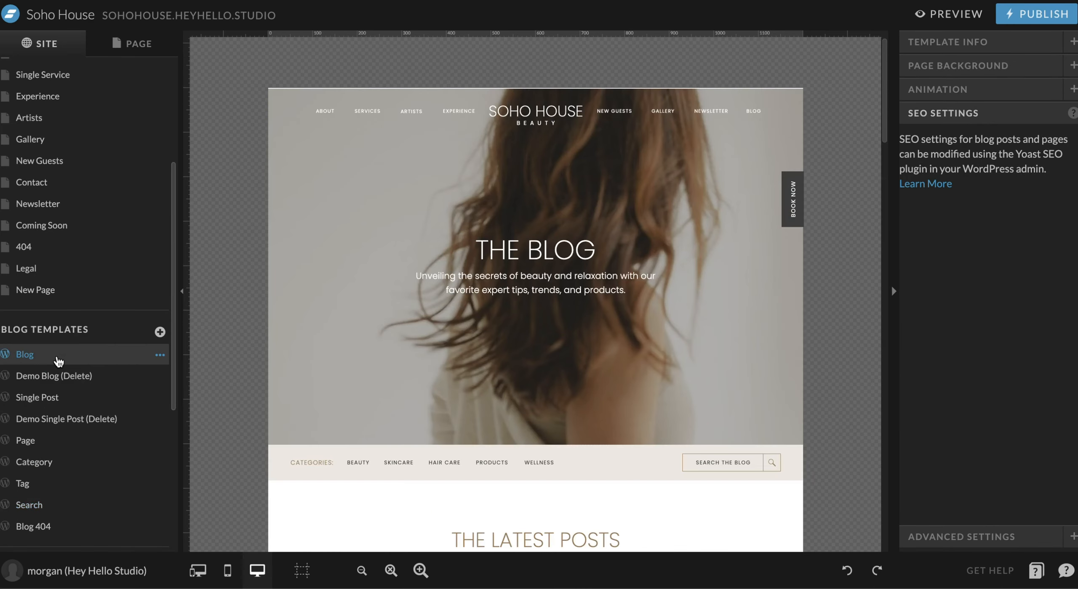
pyautogui.doubleClick(707, 464)
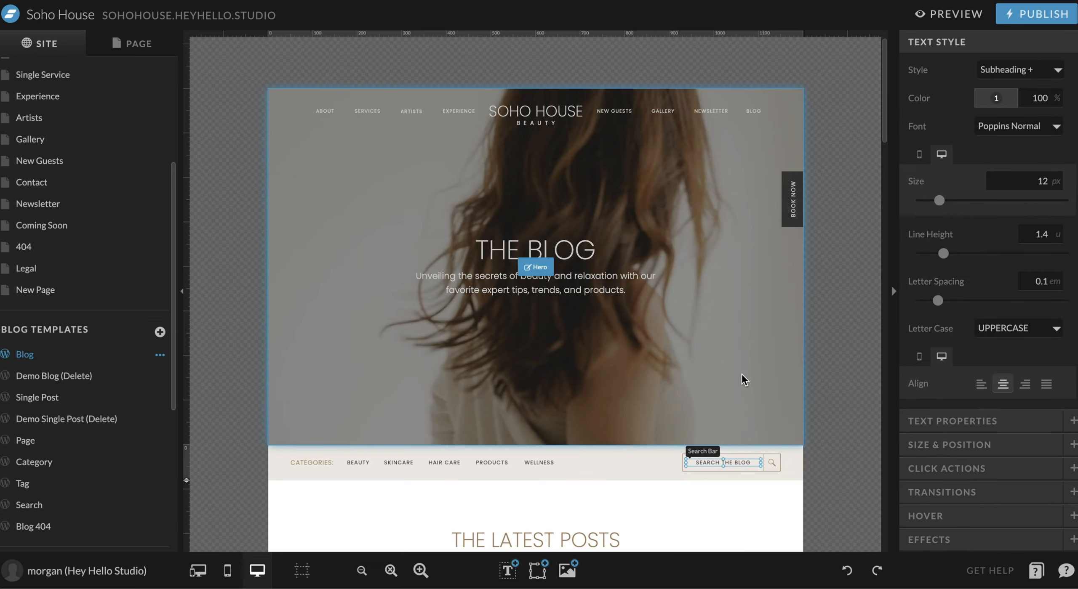
pyautogui.click(29, 504)
pyautogui.scroll(-2, 421, 295)
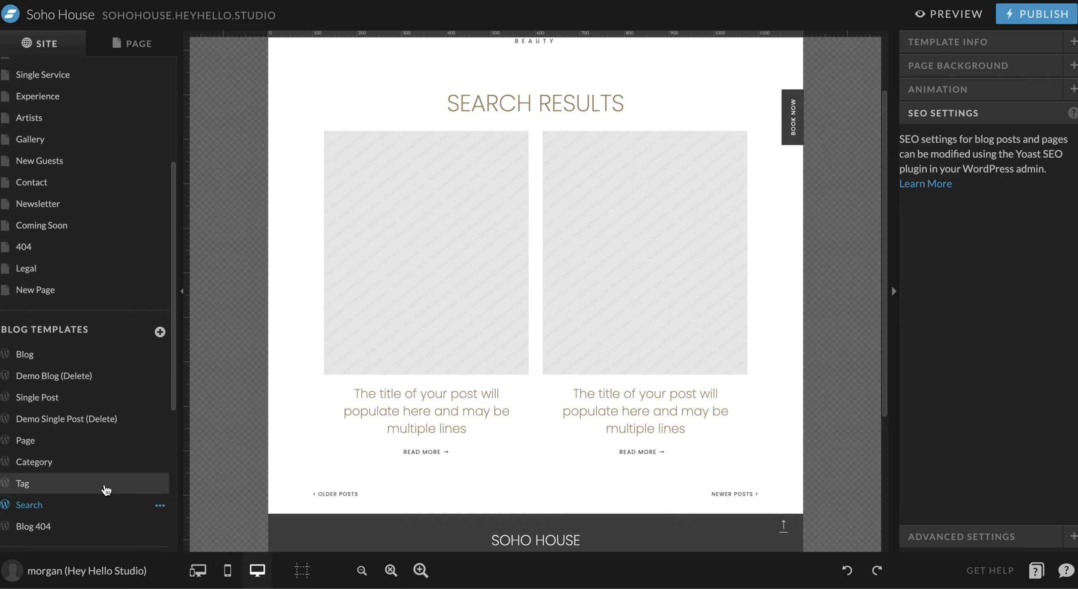
# - Open the Tag template and select the Title canvas holding its tag heading
pyautogui.click(105, 485)
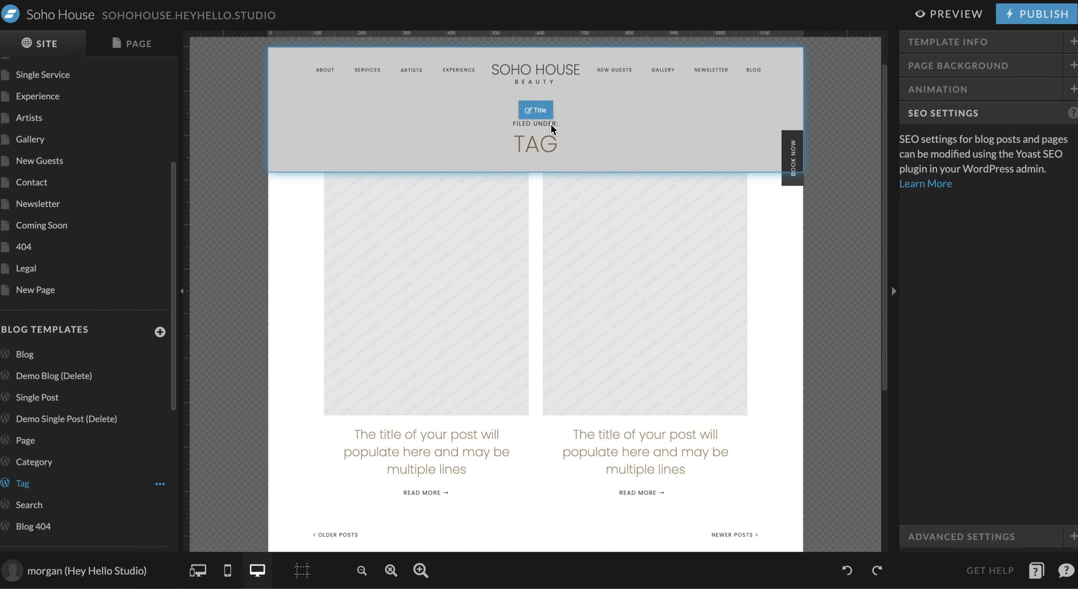
pyautogui.click(538, 150)
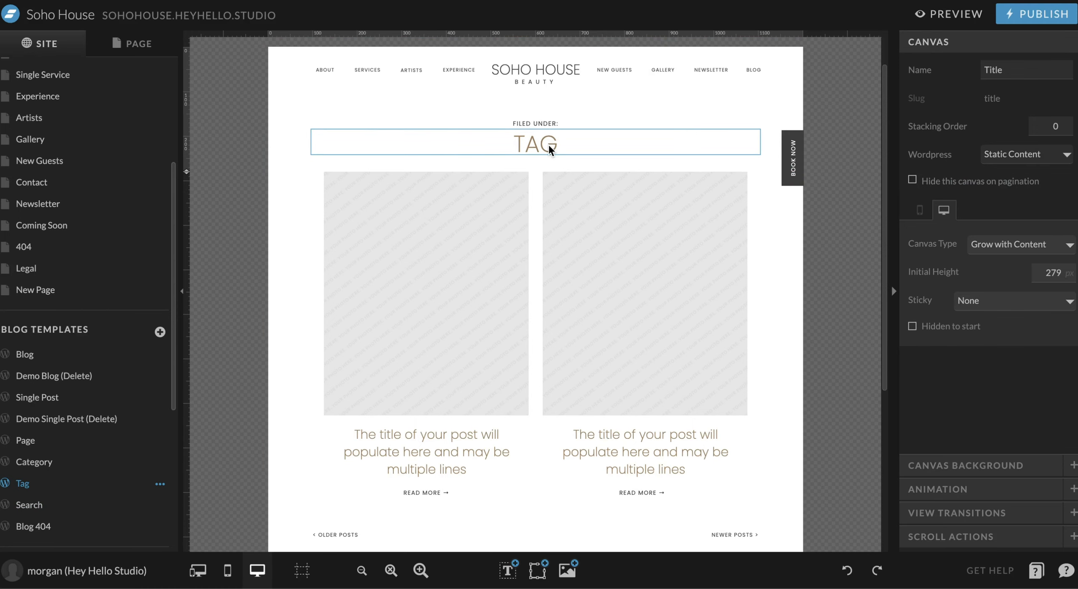
pyautogui.scroll(1, 527, 316)
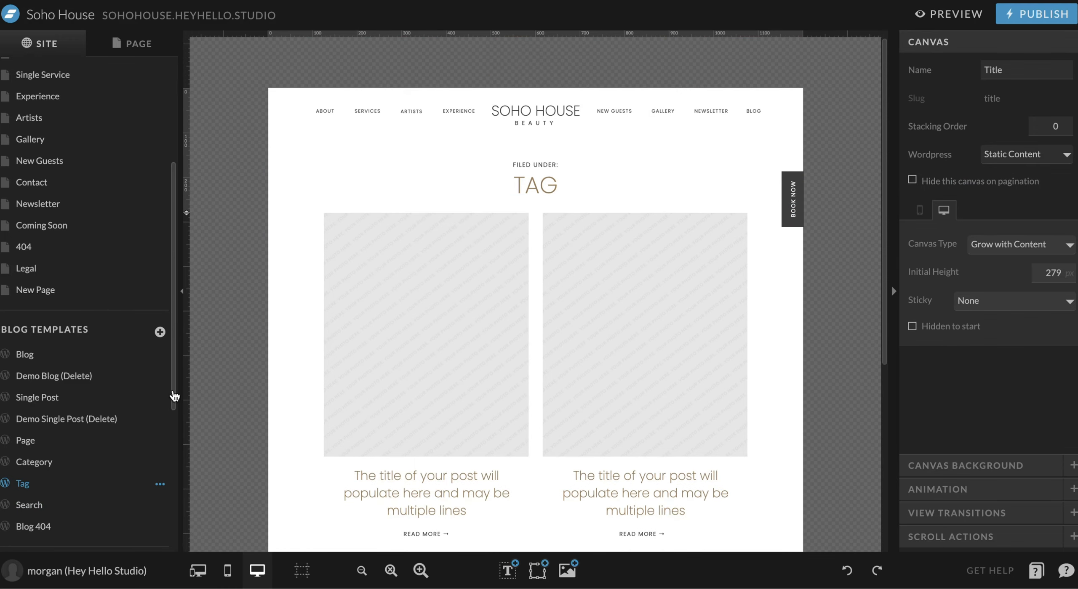
# - Go back to the Blog template and select the Beauty link in the Categories canvas
pyautogui.click(61, 364)
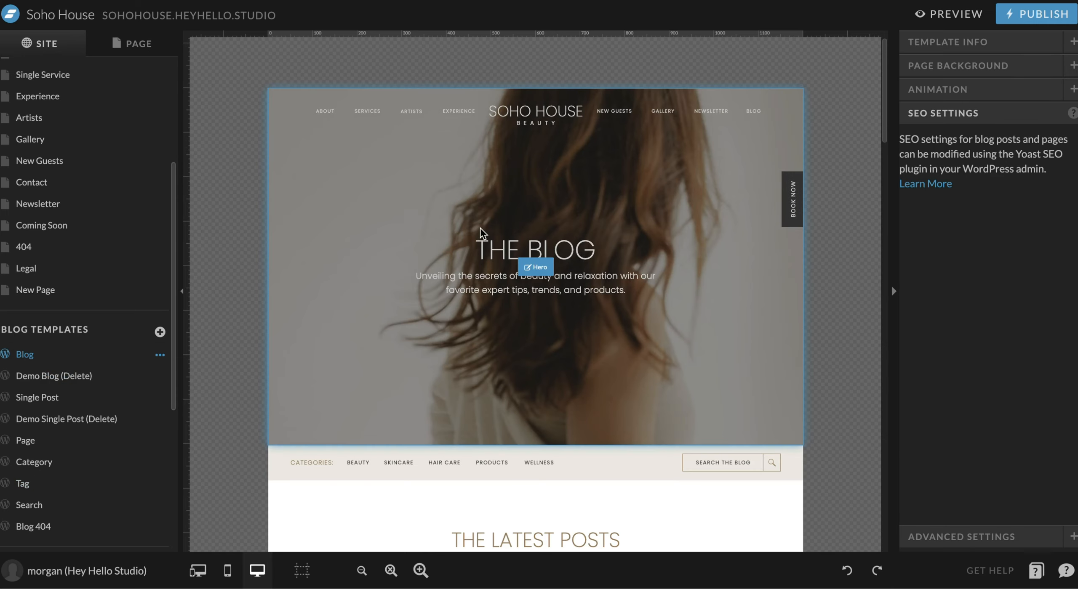
pyautogui.scroll(-2, 478, 249)
pyautogui.scroll(1, 478, 244)
pyautogui.click(355, 383)
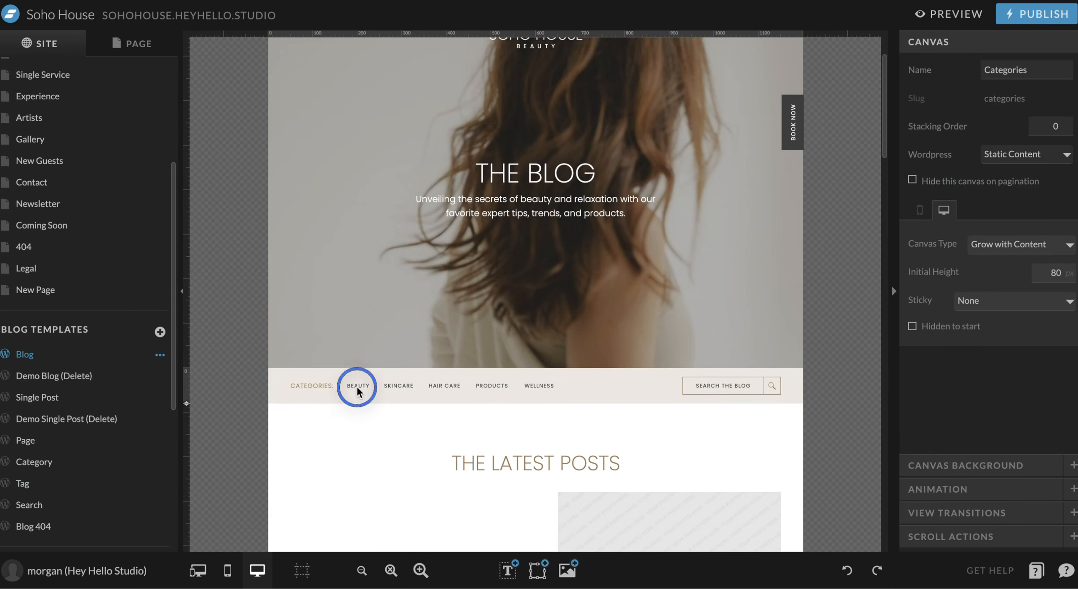
pyautogui.click(358, 386)
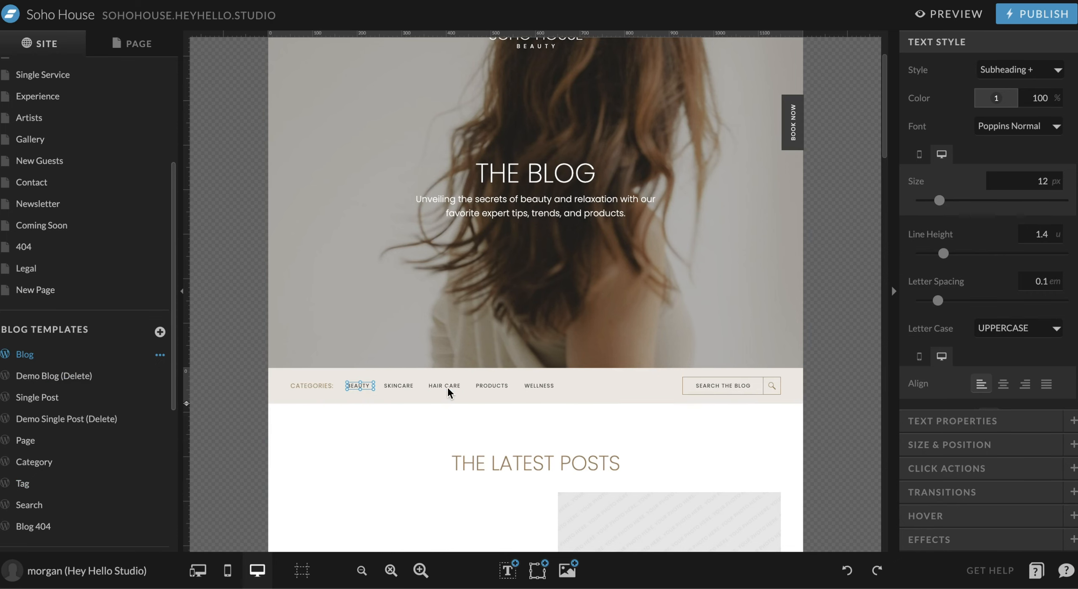
# - Open the Beauty label in the Categories canvas for text editing, then reselect it as an element
pyautogui.doubleClick(365, 387)
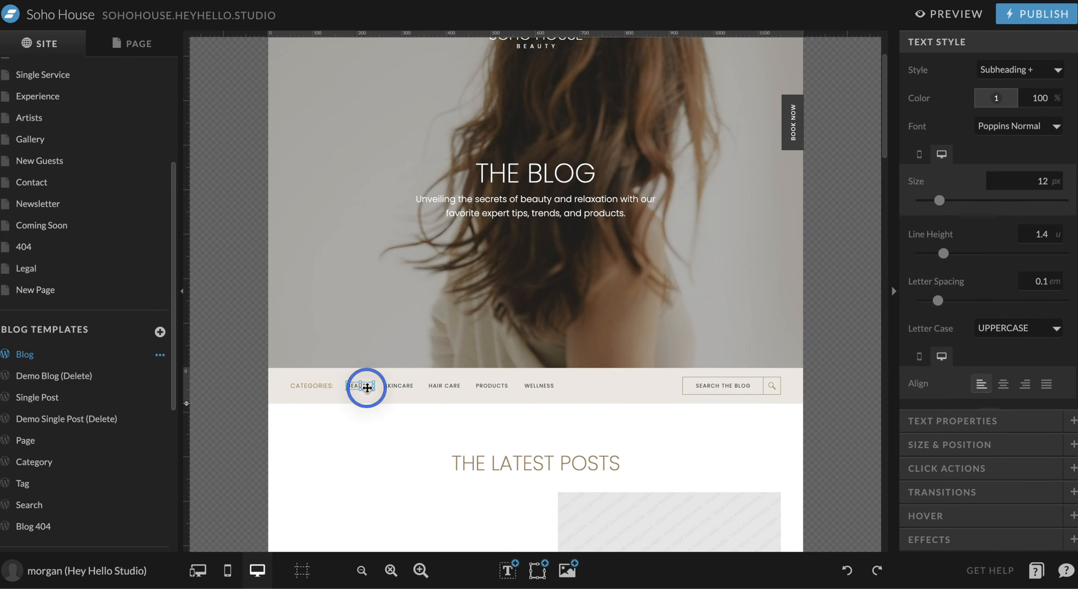
pyautogui.moveTo(366, 387); pyautogui.dragTo(336, 387)
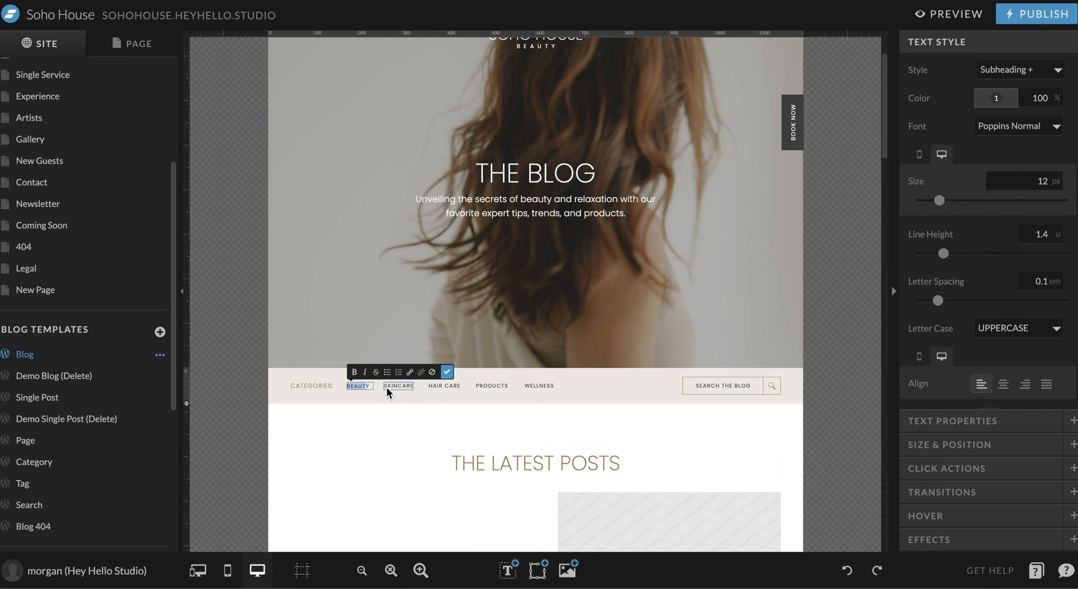
pyautogui.click(384, 392)
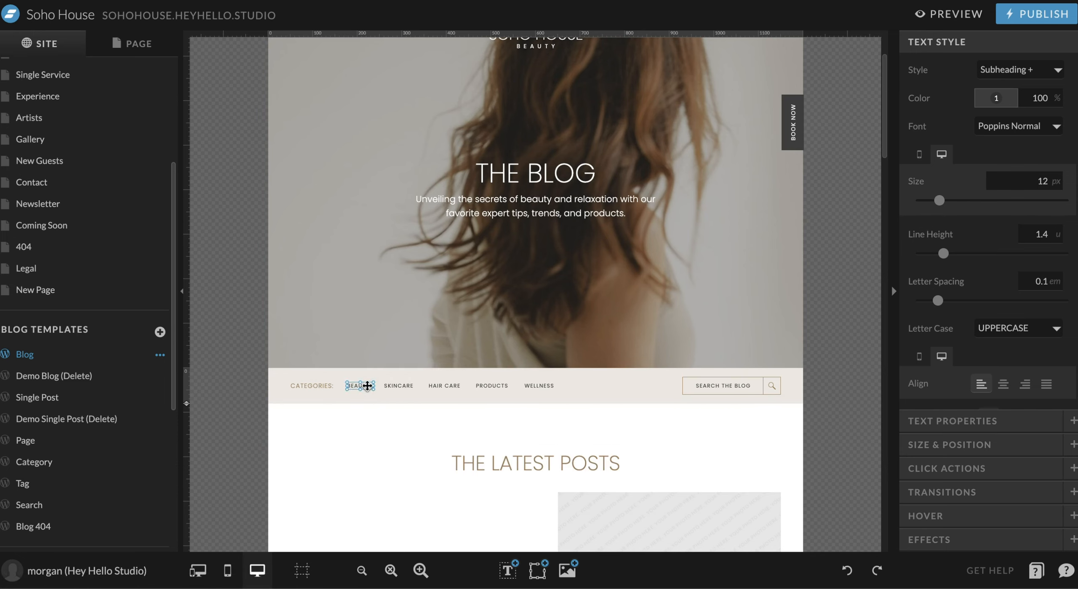
# - Open the Beauty link's click actions and inspect the category URL it points to
pyautogui.click(943, 469)
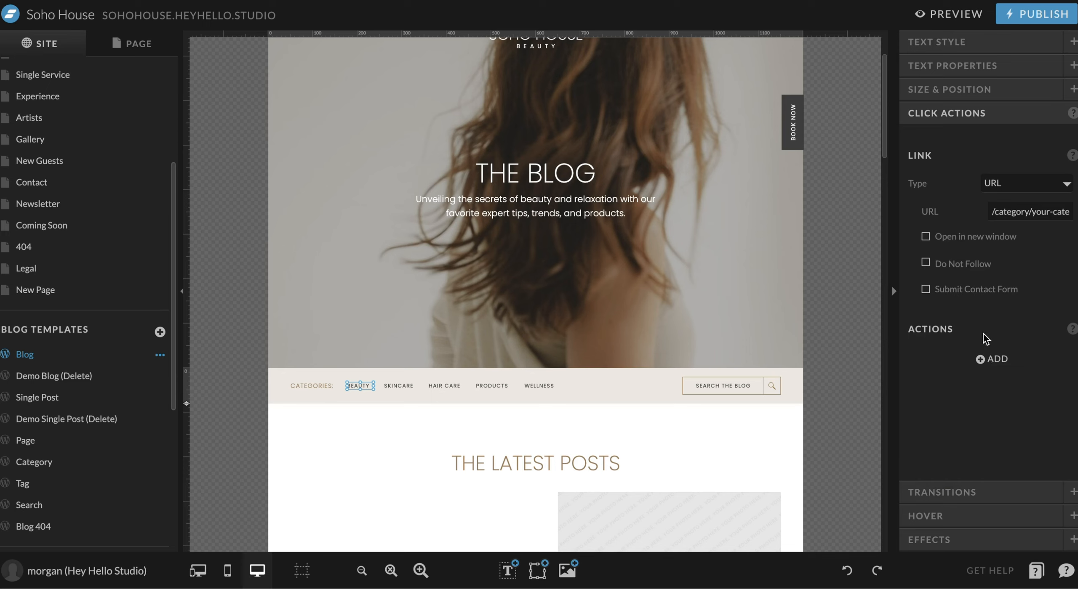
pyautogui.moveTo(997, 211); pyautogui.dragTo(1029, 230)
pyautogui.click(1023, 213)
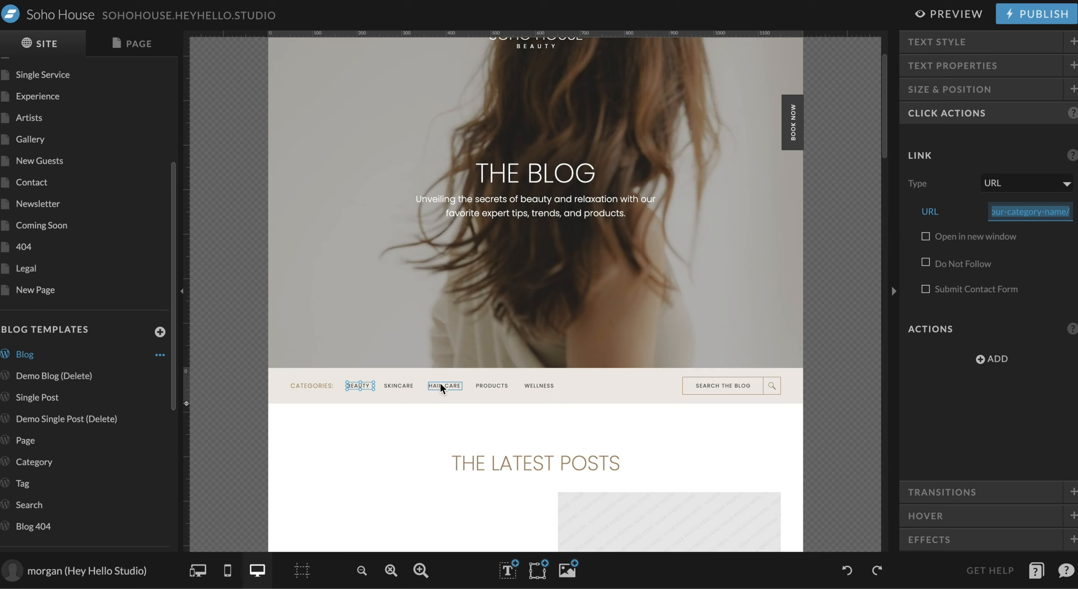
pyautogui.click(1011, 215)
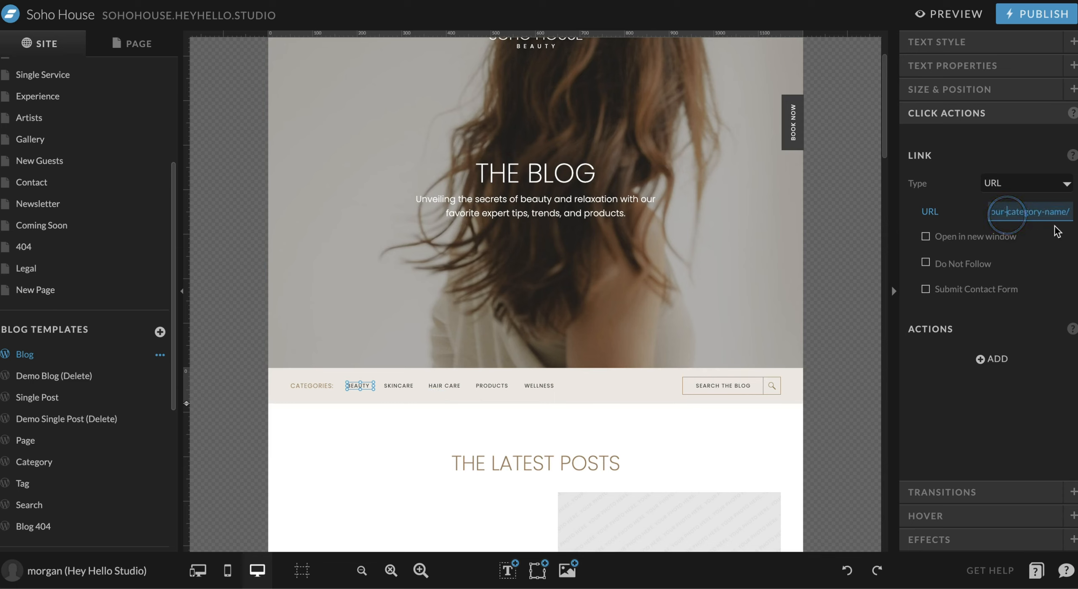
pyautogui.write('-')
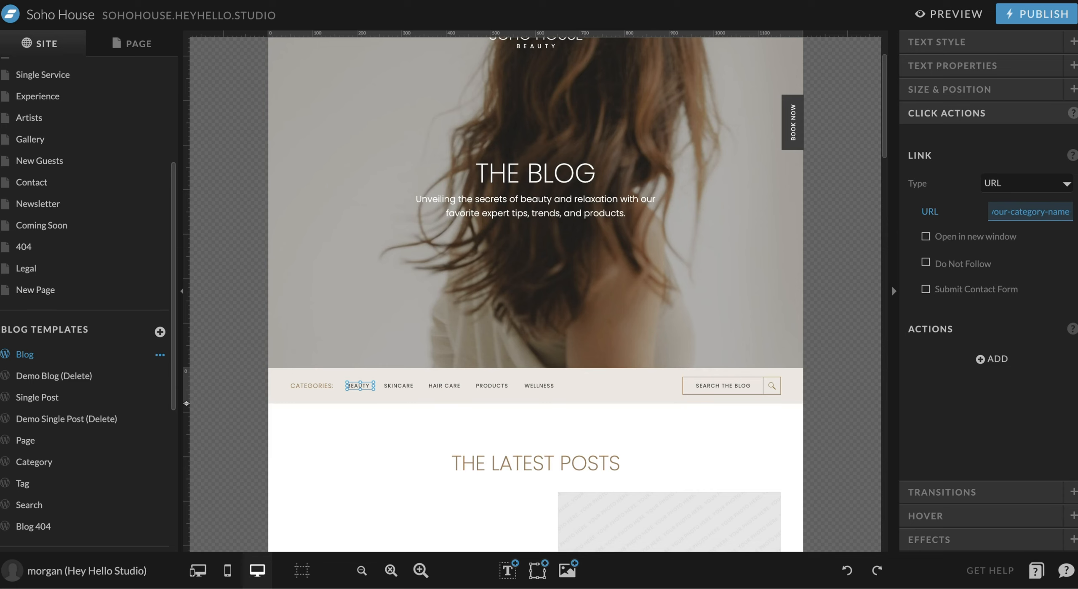
pyautogui.moveTo(1021, 214); pyautogui.dragTo(986, 212)
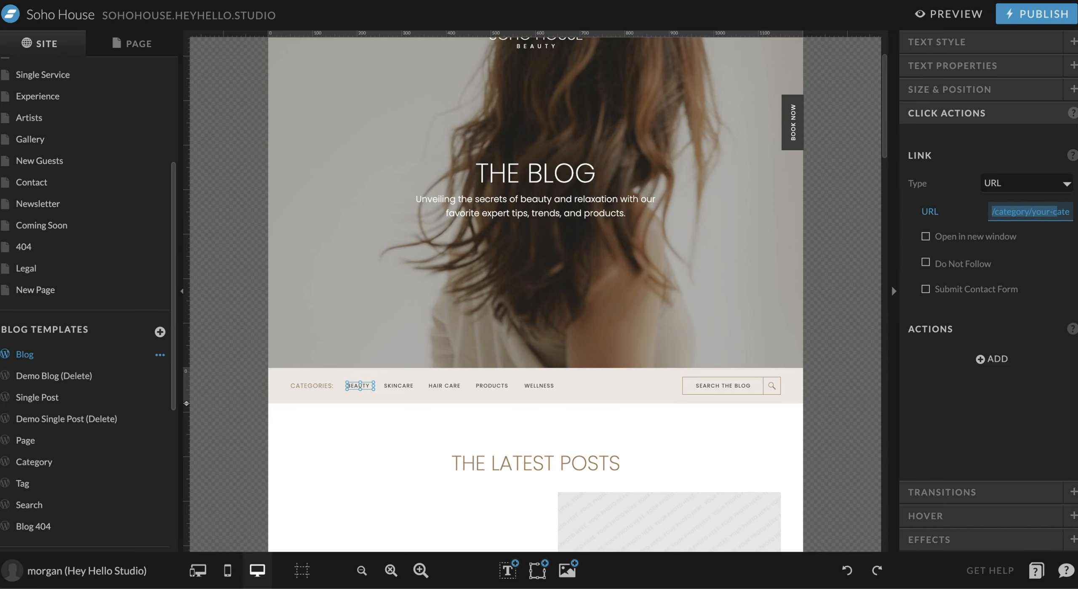
# - Look over the Blog template's post layouts and select the first post's title placeholder
pyautogui.scroll(-15, 546, 274)
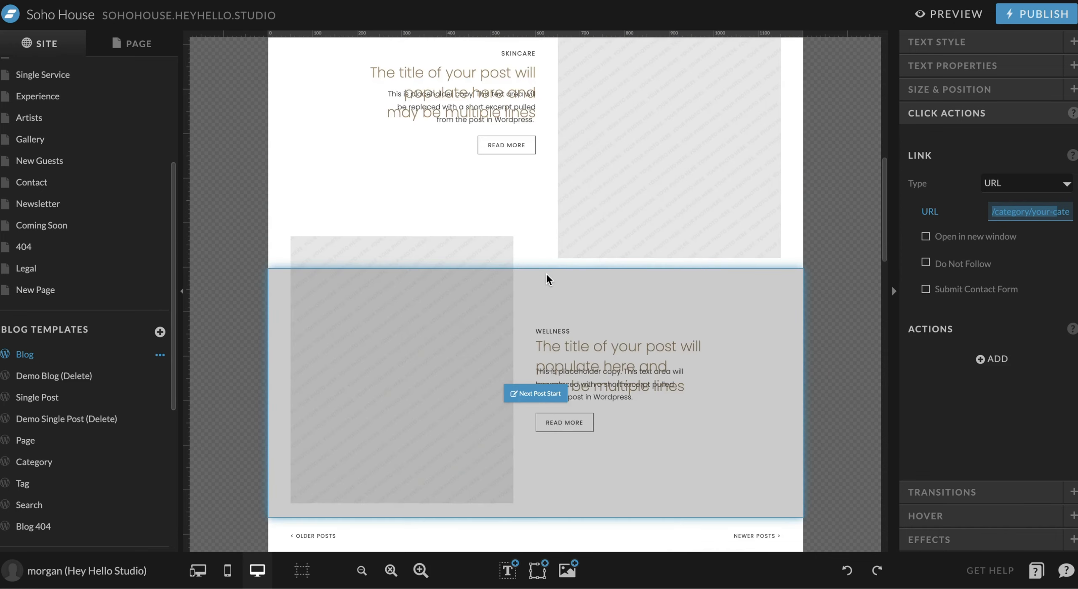
pyautogui.scroll(8, 698, 260)
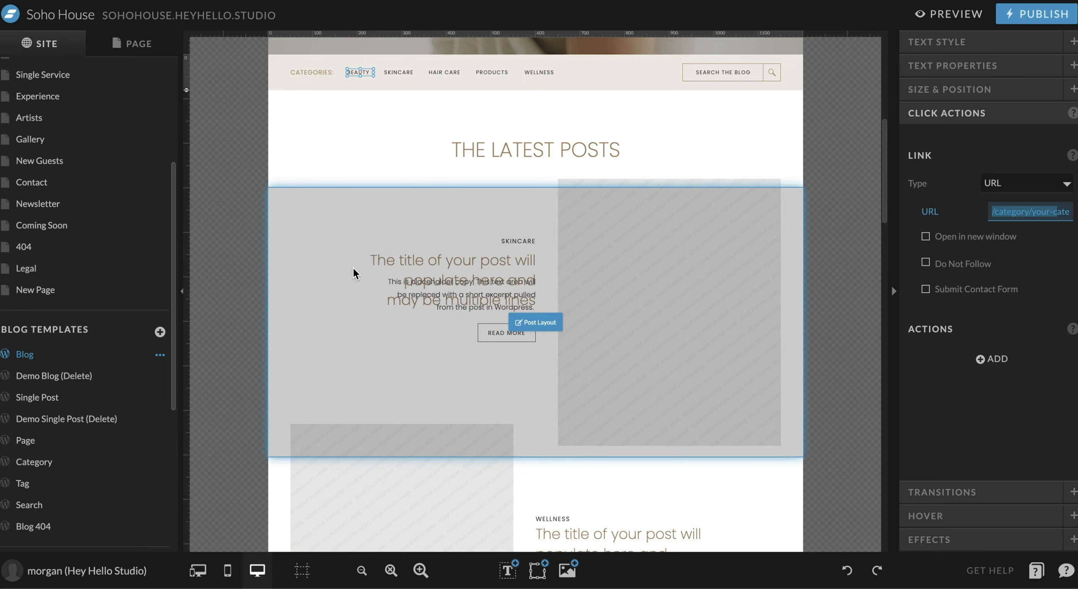
pyautogui.click(458, 258)
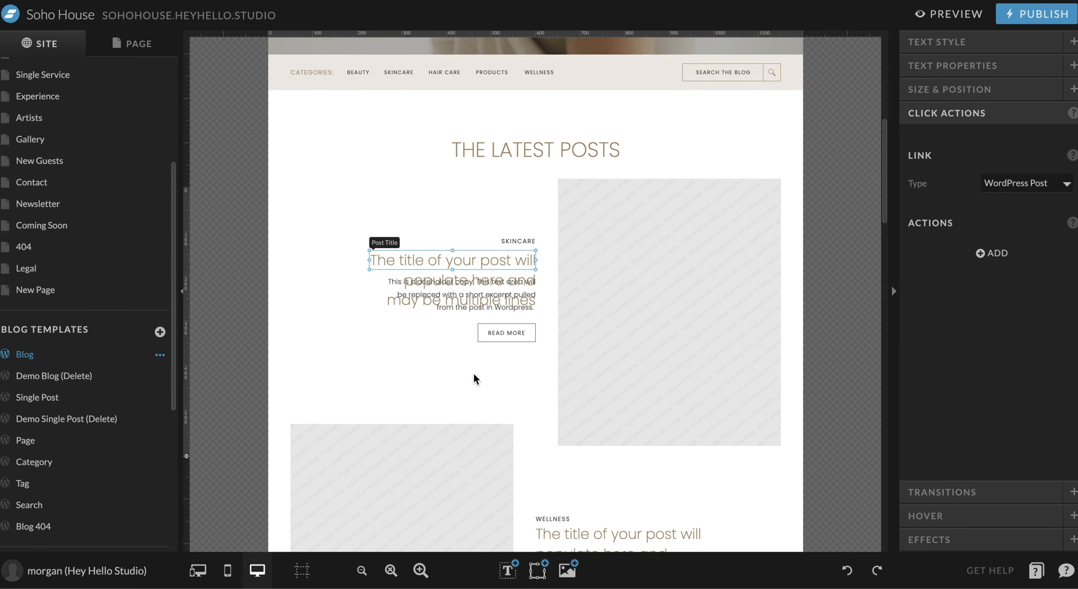
# - Compare the Demo Blog (Delete) template's Post Layout 1 canvas with the Blog template's Post Layout canvas
pyautogui.click(90, 377)
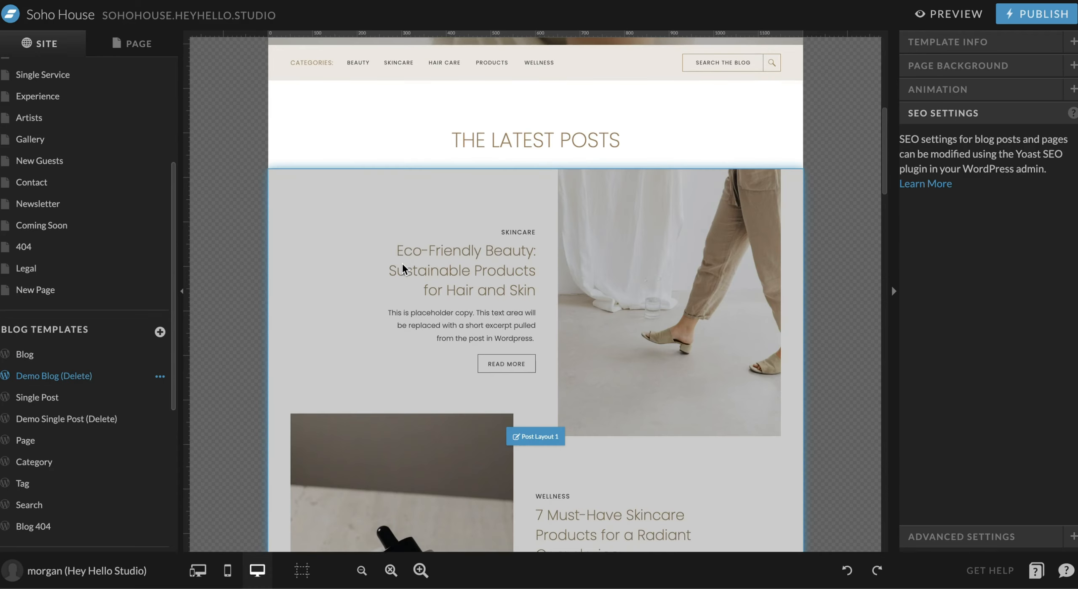
pyautogui.click(493, 232)
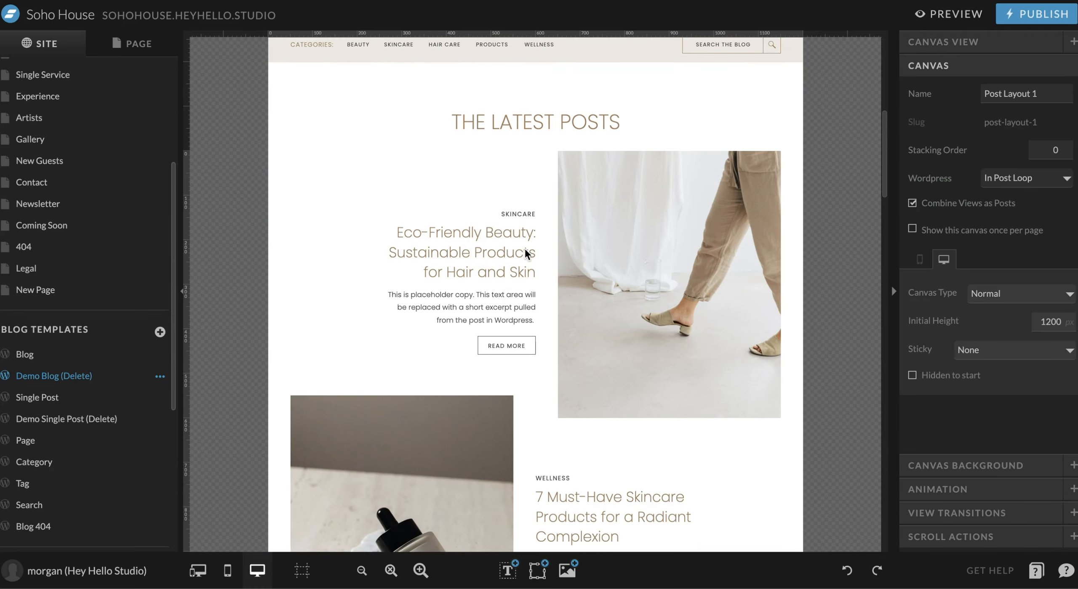
pyautogui.click(51, 355)
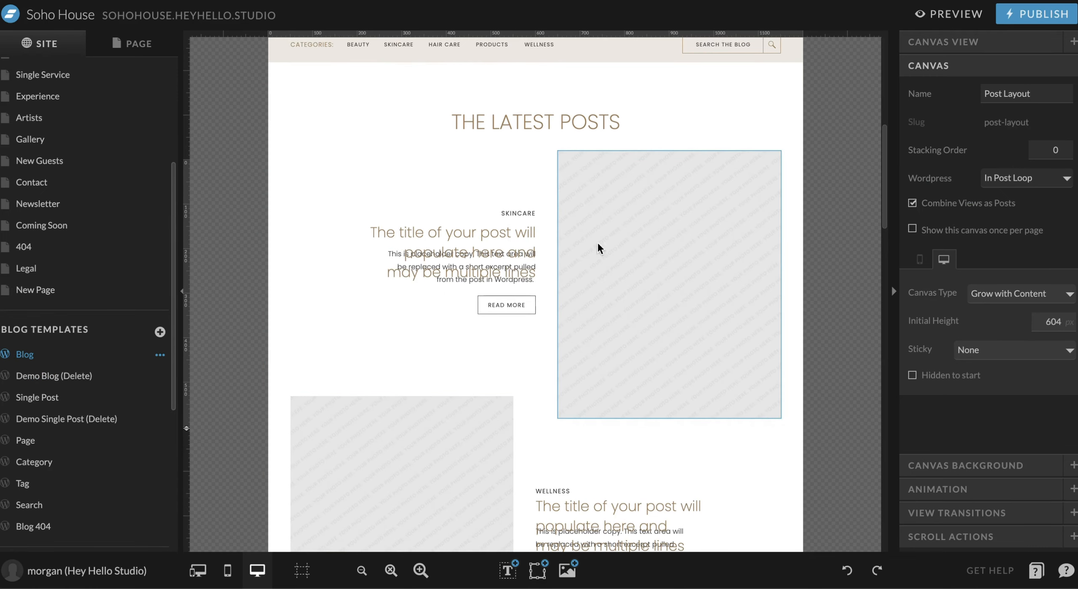
# - Show the Blog template's mobile and desktop views side by side and examine the mobile hero and categories
pyautogui.scroll(-1, 447, 324)
pyautogui.scroll(-10, 447, 332)
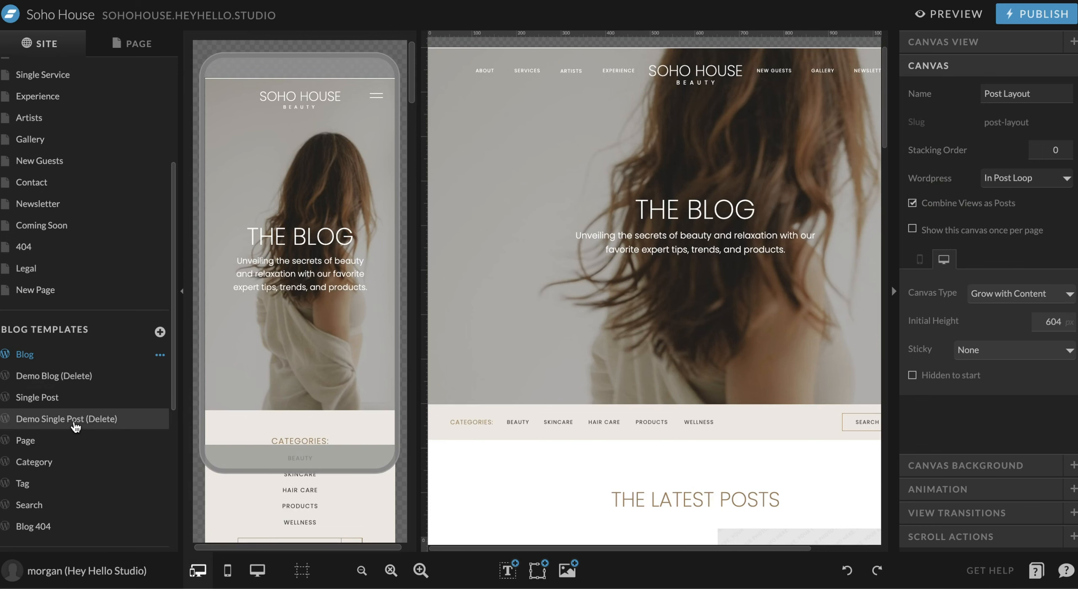
pyautogui.scroll(-1, 442, 226)
pyautogui.scroll(-3, 308, 218)
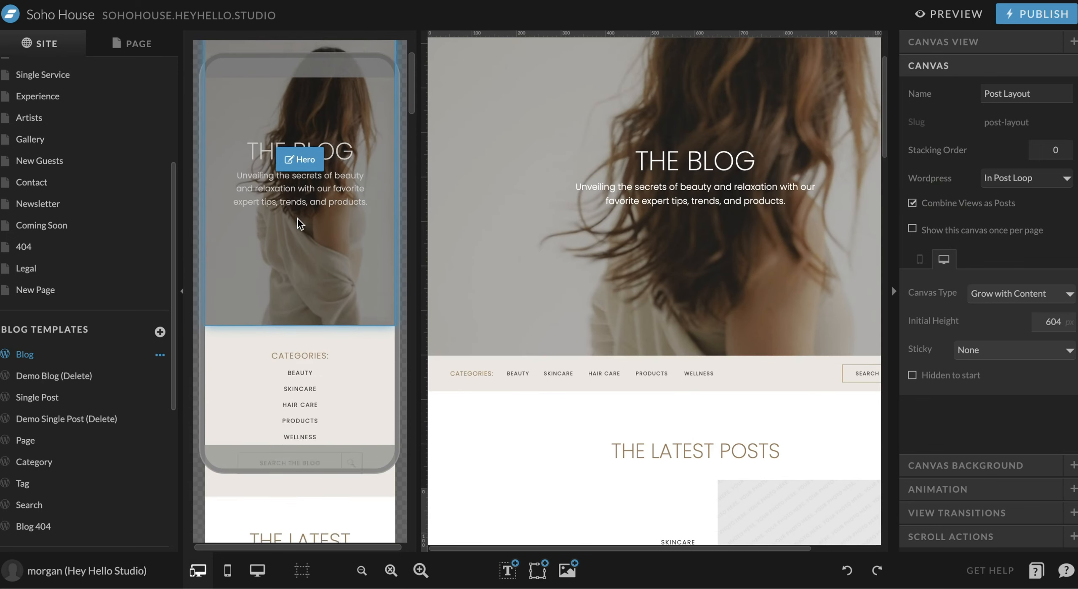
# - Go through the Single Post, Category and Tag templates and examine the Tag template's mobile layout down to the footer
pyautogui.click(47, 398)
pyautogui.click(55, 465)
pyautogui.click(57, 483)
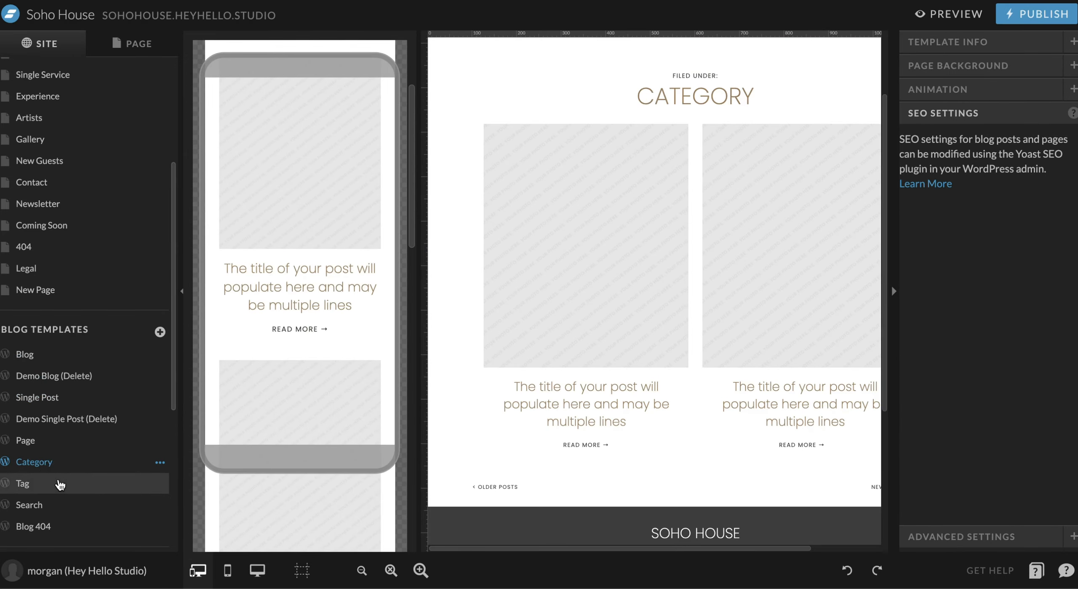
pyautogui.scroll(-10, 298, 202)
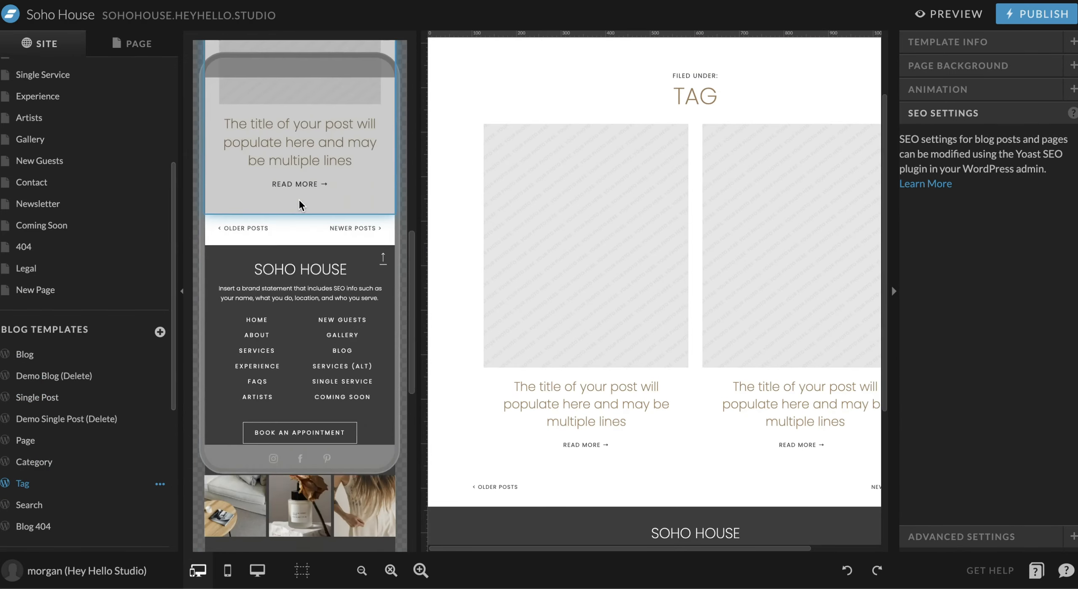
pyautogui.scroll(10, 299, 200)
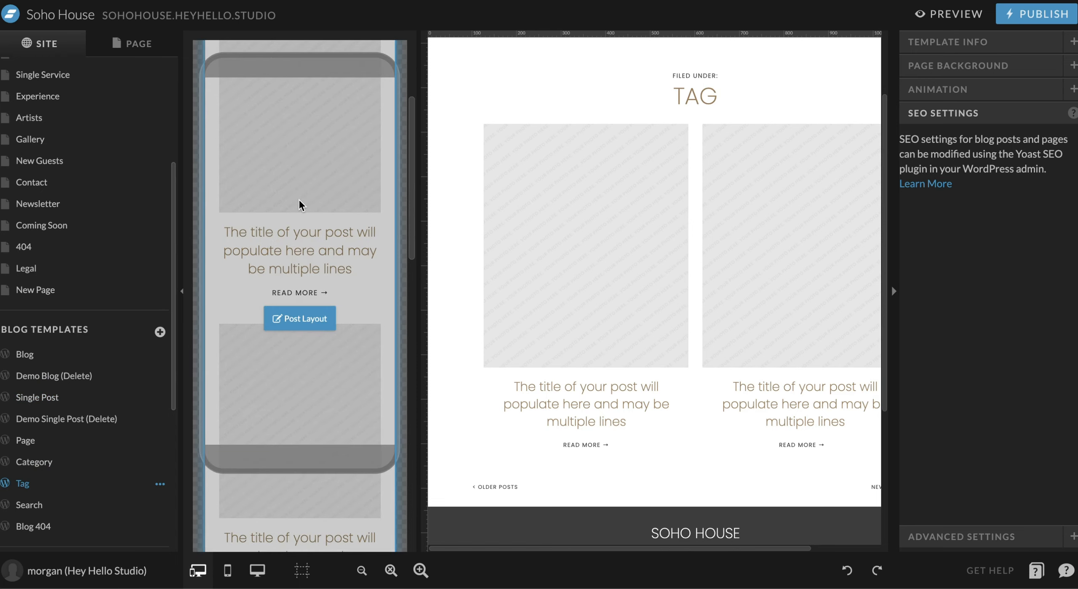
pyautogui.scroll(3, 551, 229)
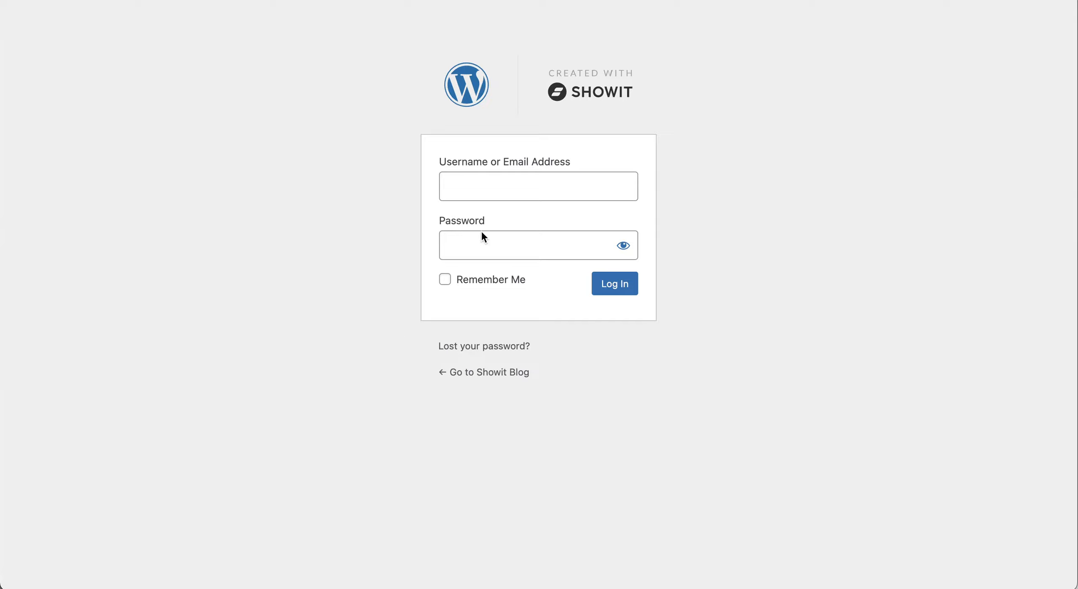
# - Switch to WordPress, log in with the account's username and password, and look over the Dashboard down to the recent comments
pyautogui.click(479, 182)
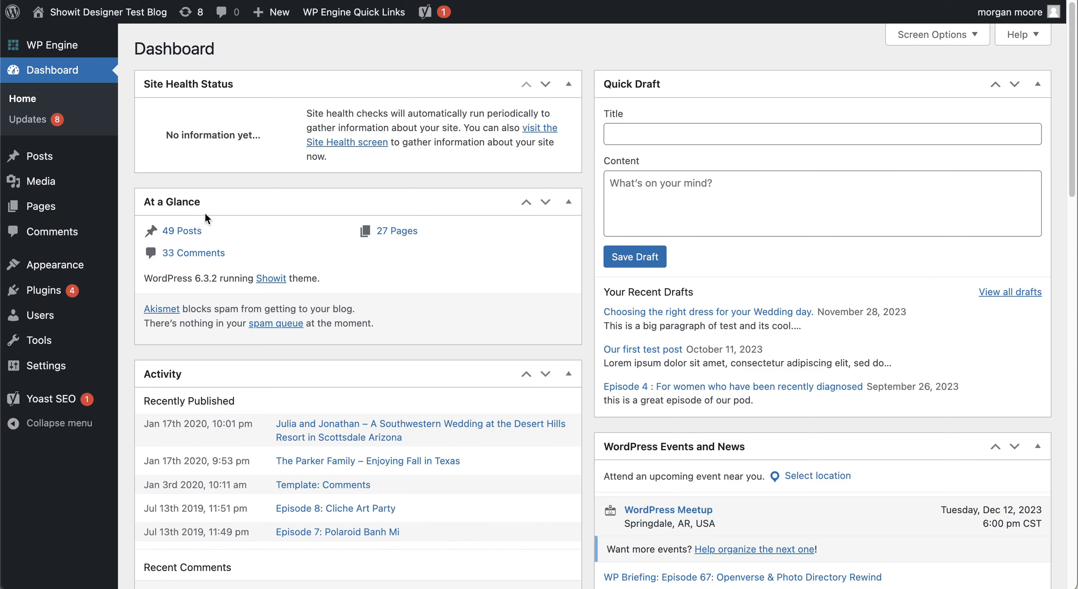
pyautogui.scroll(-1, 204, 383)
pyautogui.scroll(1, 204, 382)
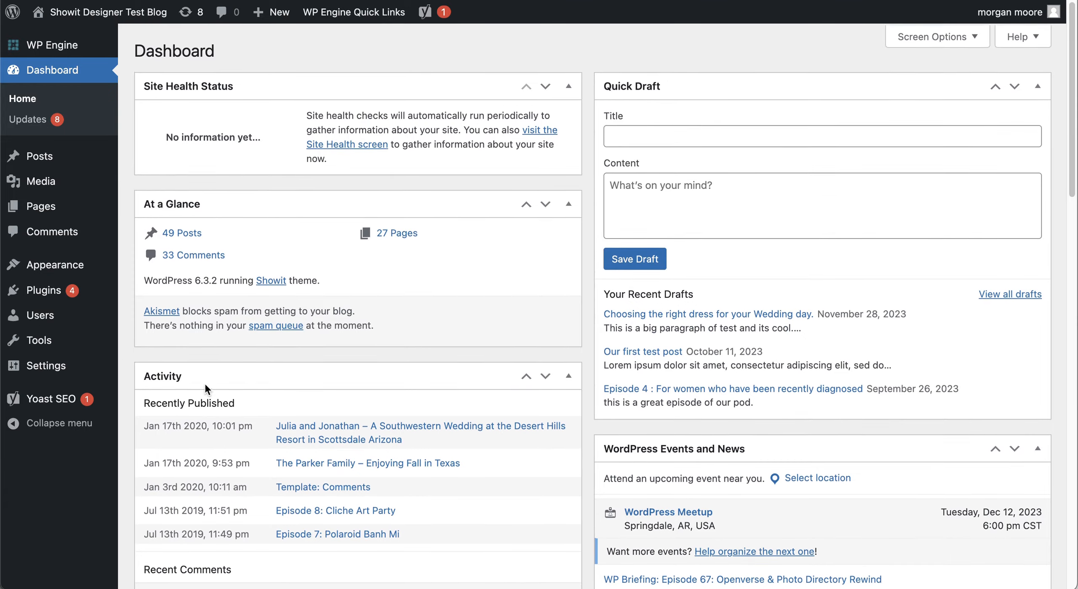
pyautogui.scroll(-2, 208, 252)
pyautogui.scroll(-8, 318, 542)
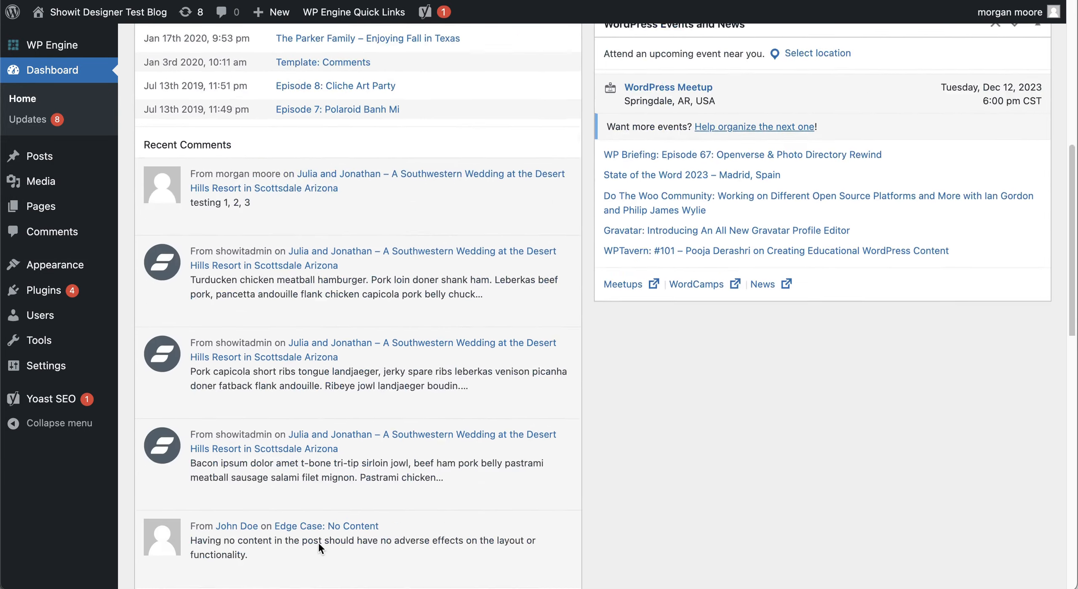
pyautogui.scroll(10, 318, 542)
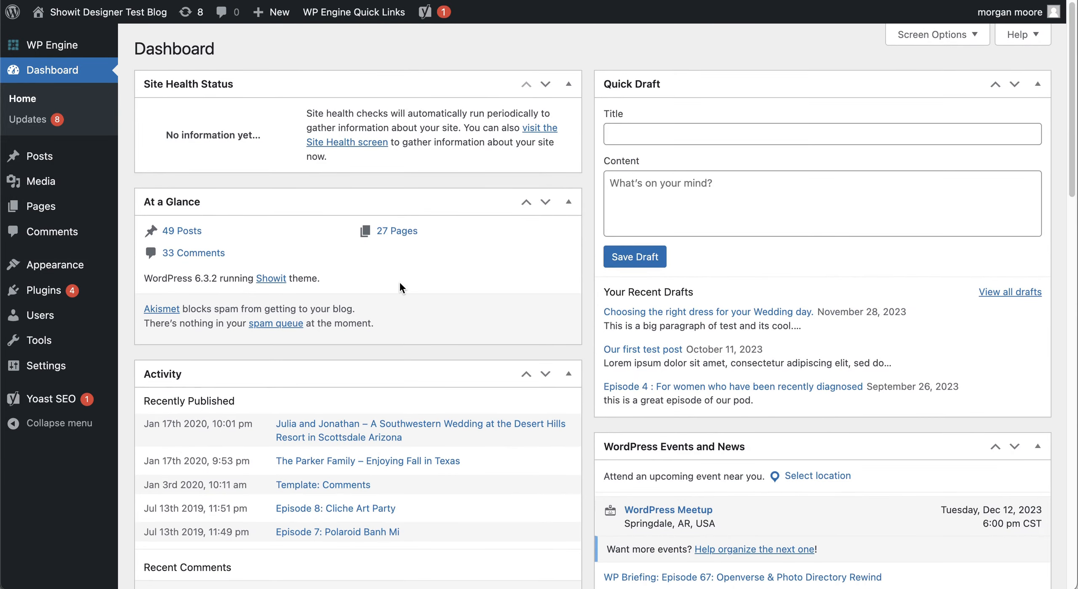
pyautogui.scroll(-1, 276, 325)
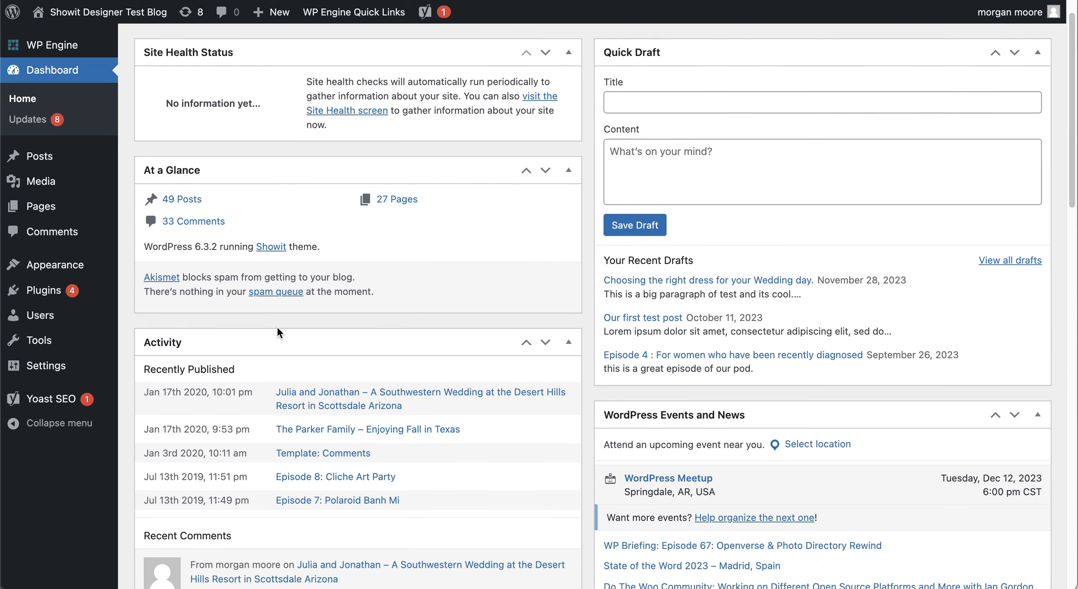
pyautogui.scroll(1, 277, 218)
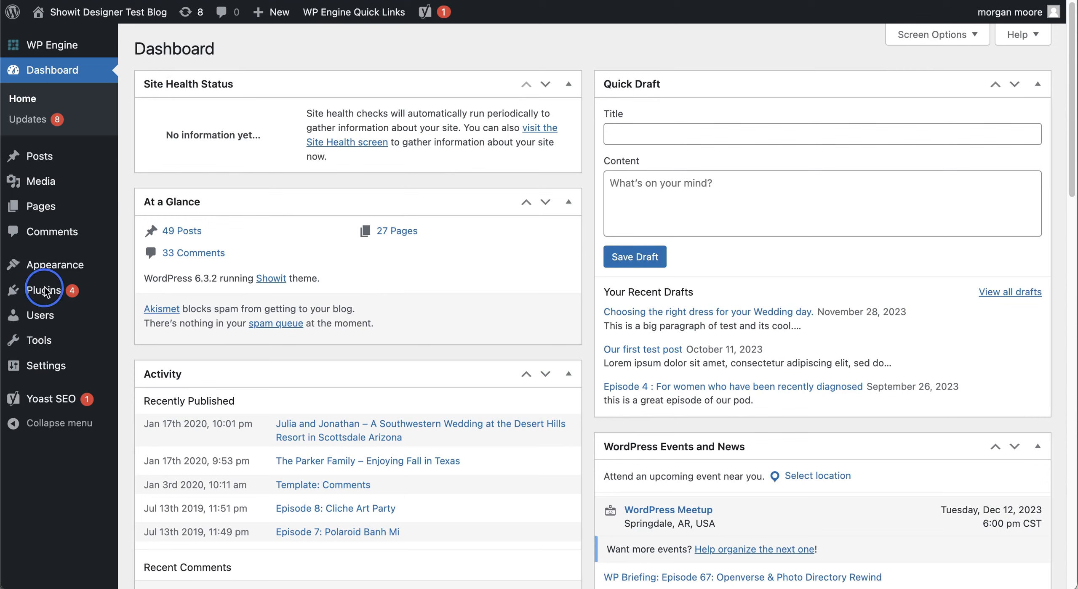
# - Open the installed plugins and review the whole list, including Classic Editor, Showit Core and Yoast SEO
pyautogui.click(33, 294)
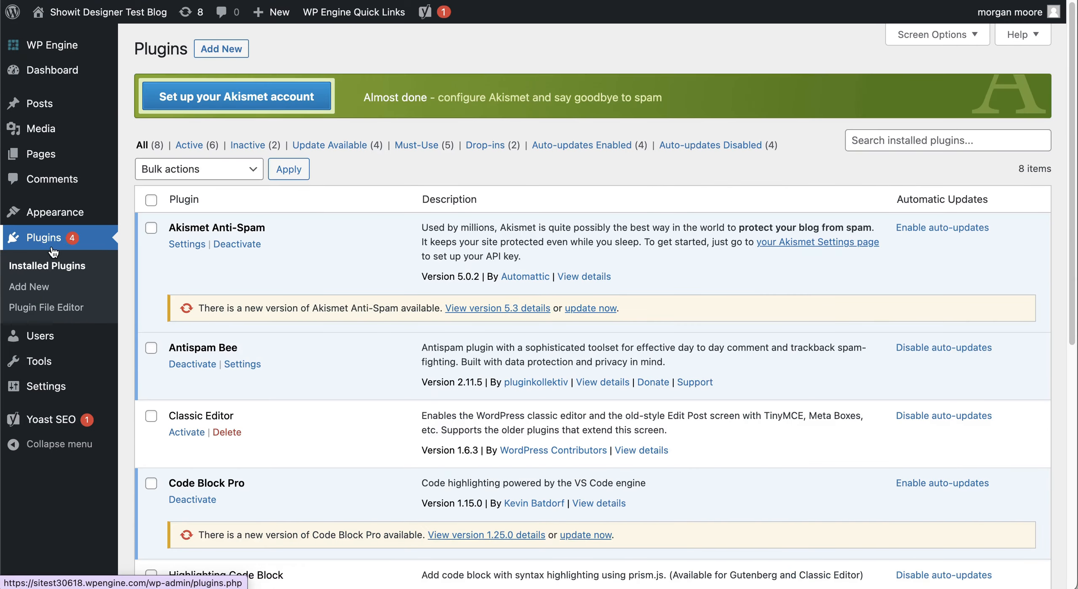
pyautogui.scroll(-8, 258, 321)
pyautogui.scroll(3, 257, 315)
pyautogui.scroll(-6, 257, 314)
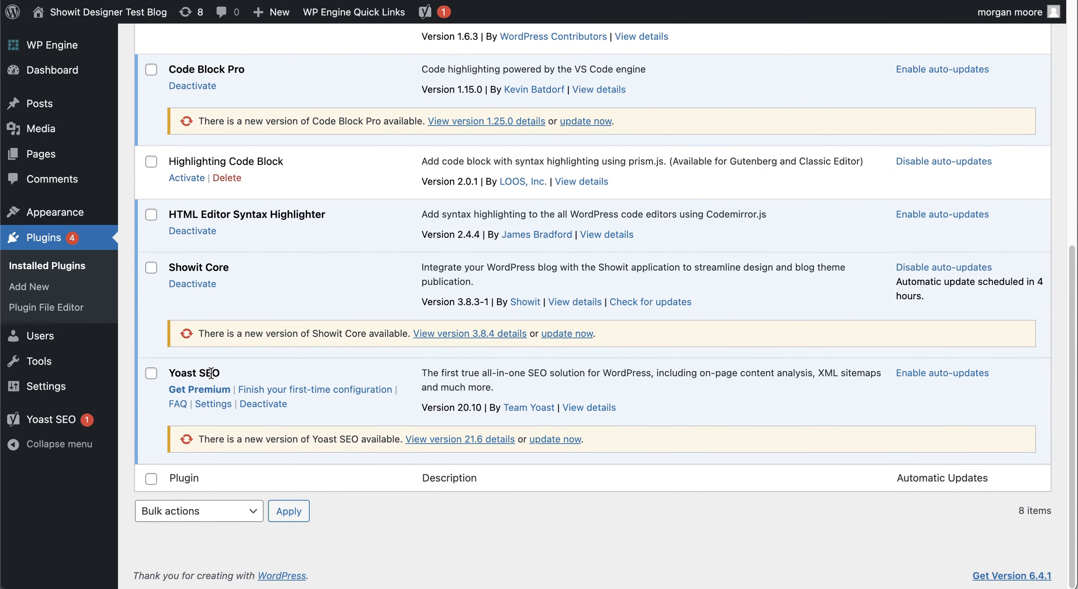
pyautogui.scroll(1, 211, 373)
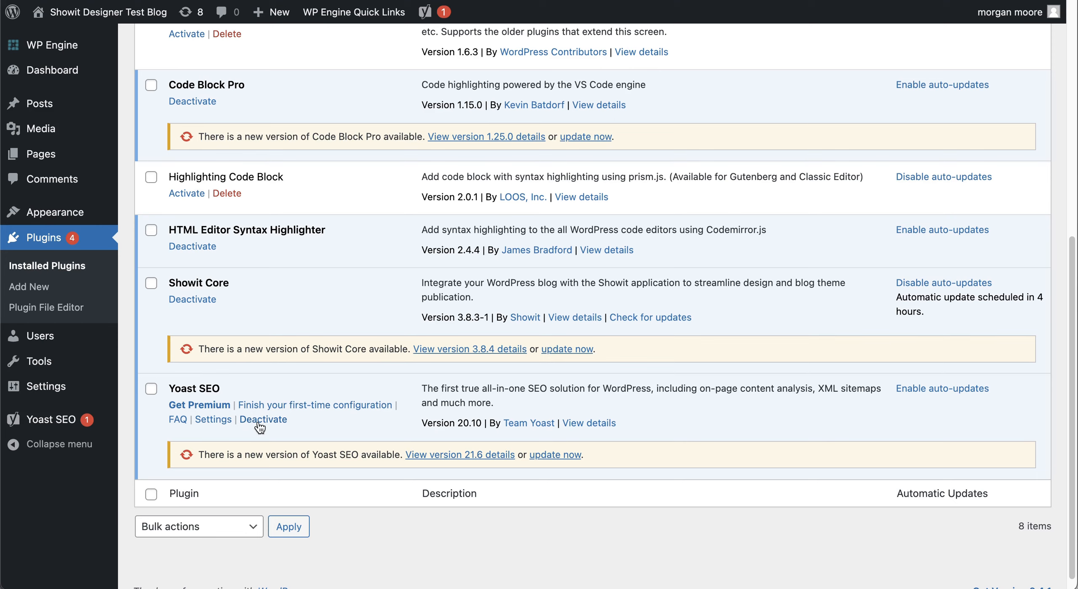
pyautogui.scroll(1, 267, 374)
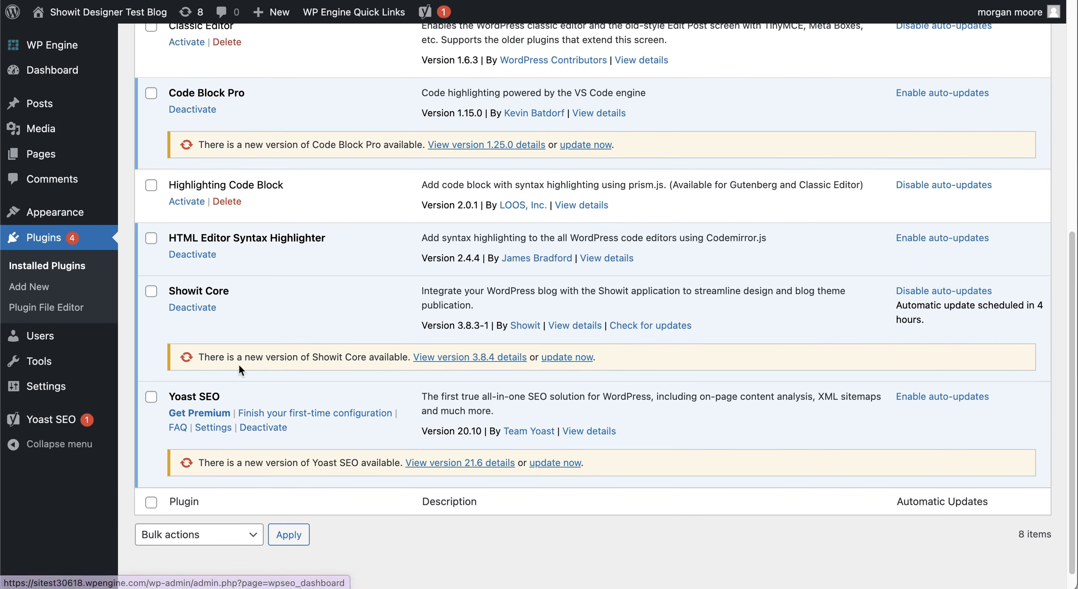
pyautogui.scroll(5, 276, 123)
pyautogui.scroll(4, 330, 330)
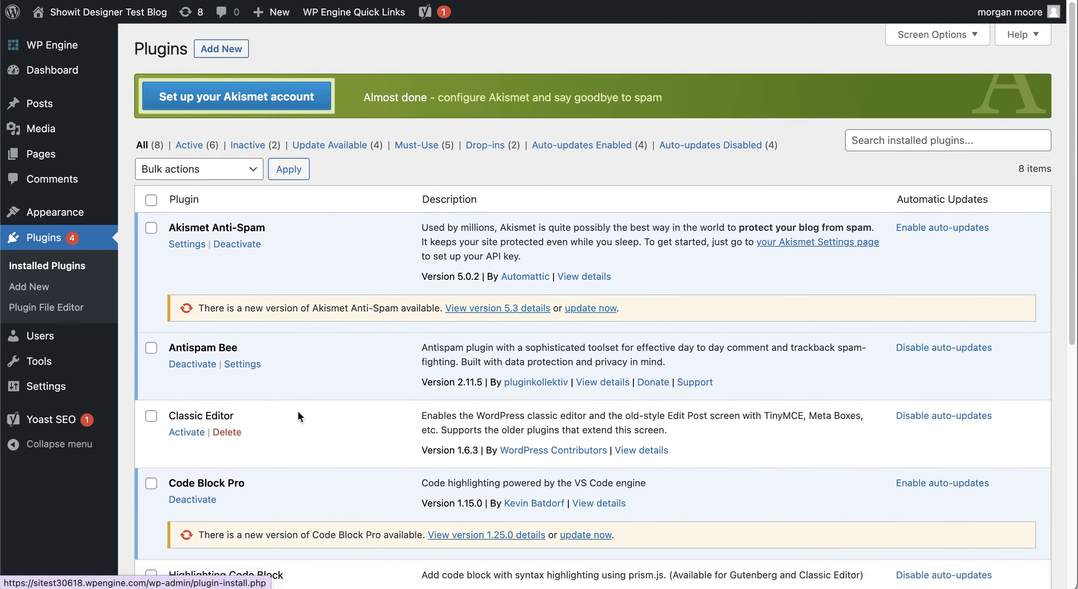
pyautogui.scroll(-10, 297, 410)
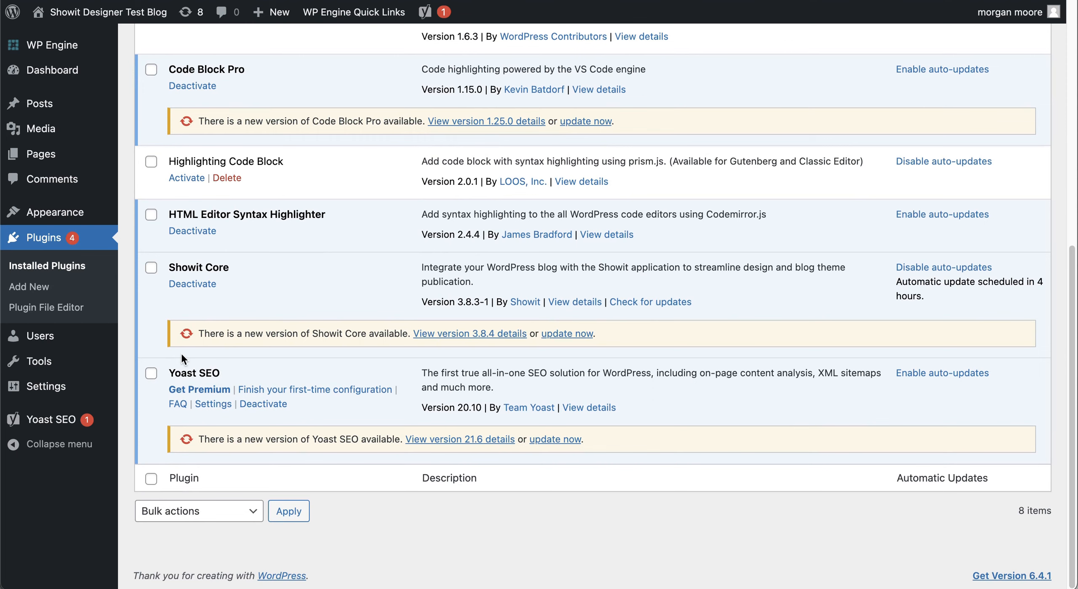
pyautogui.scroll(10, 181, 354)
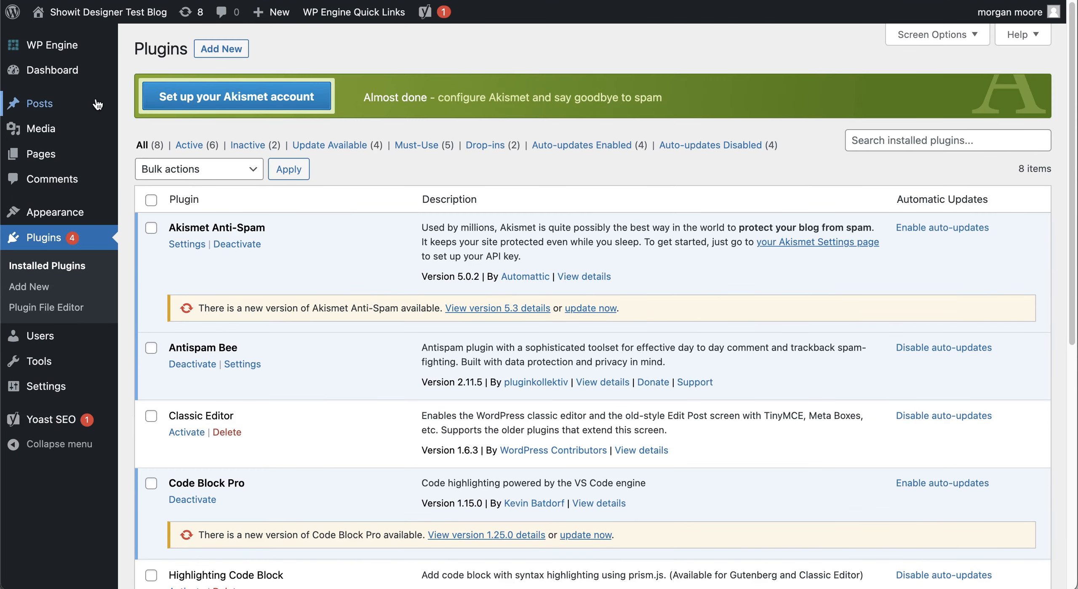
# - Start a new post, collapse the Yoast SEO section below the content and open the block inserter under the title
pyautogui.moveTo(67, 113)
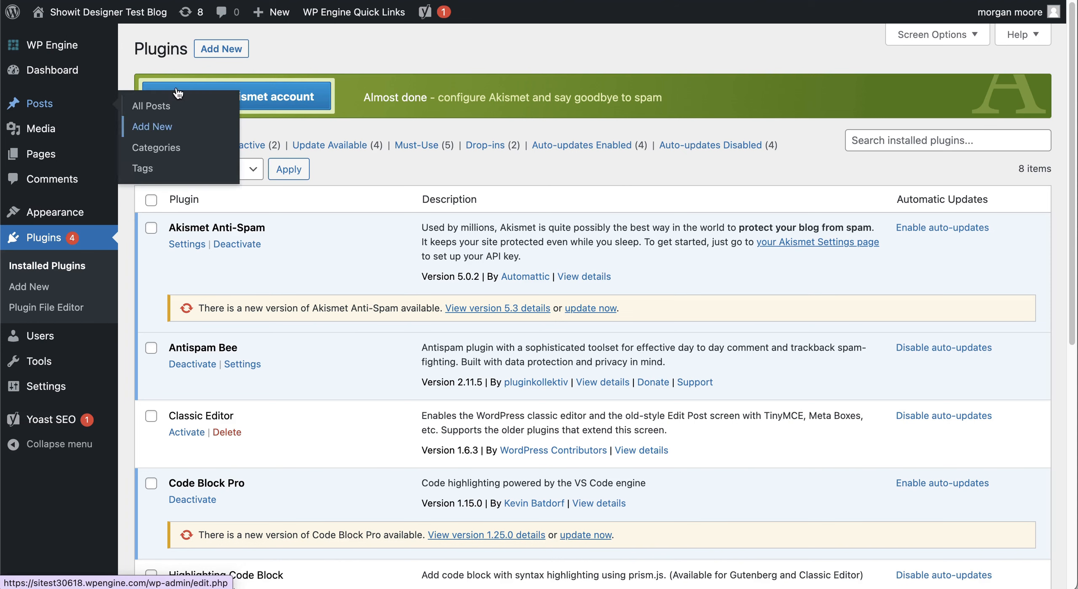
pyautogui.moveTo(260, 15)
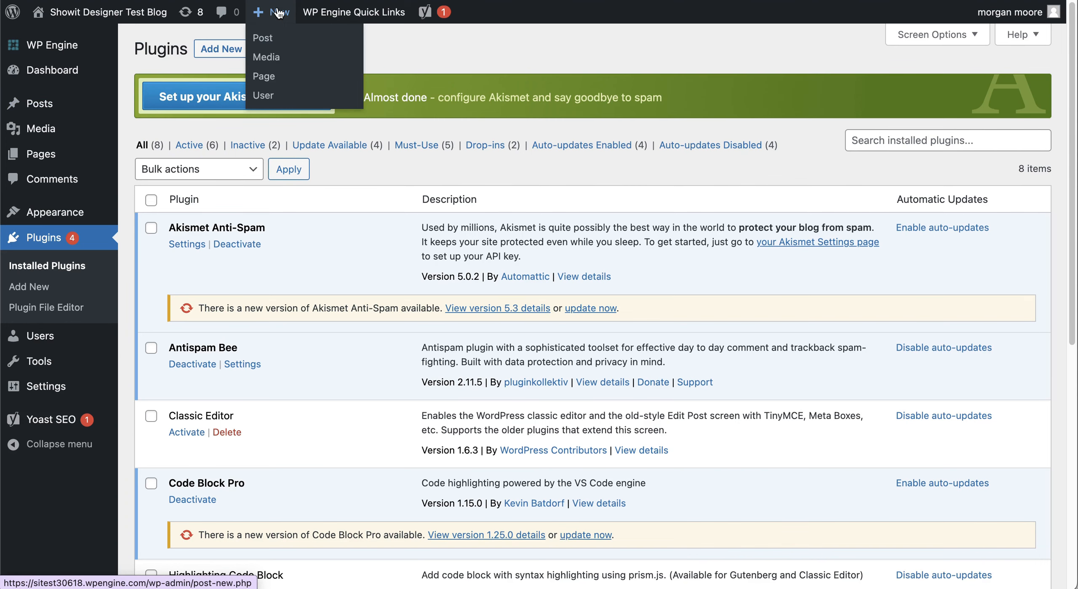
pyautogui.click(263, 38)
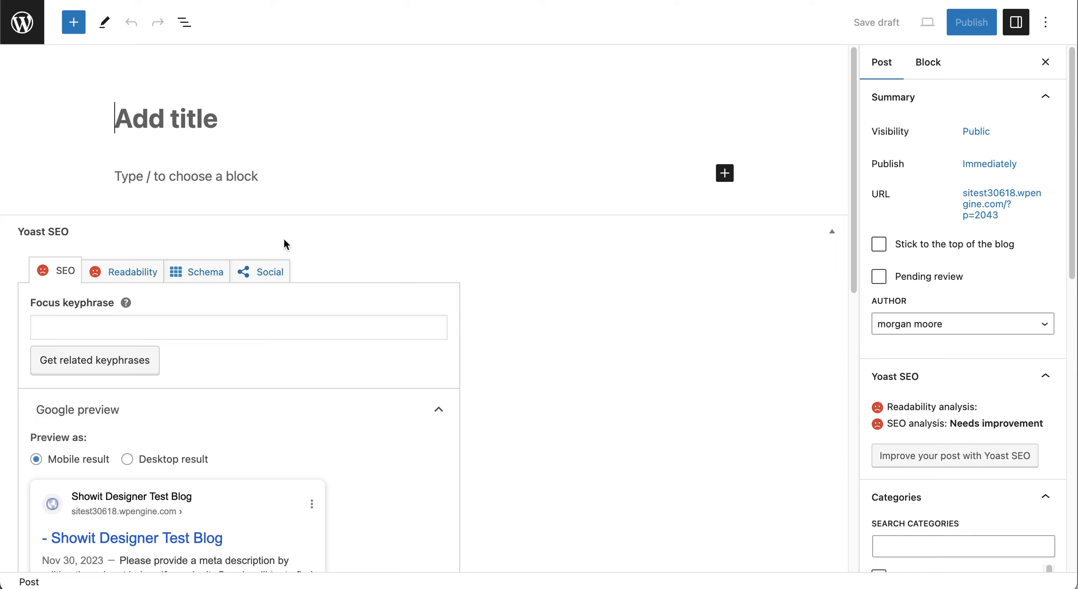
pyautogui.click(833, 234)
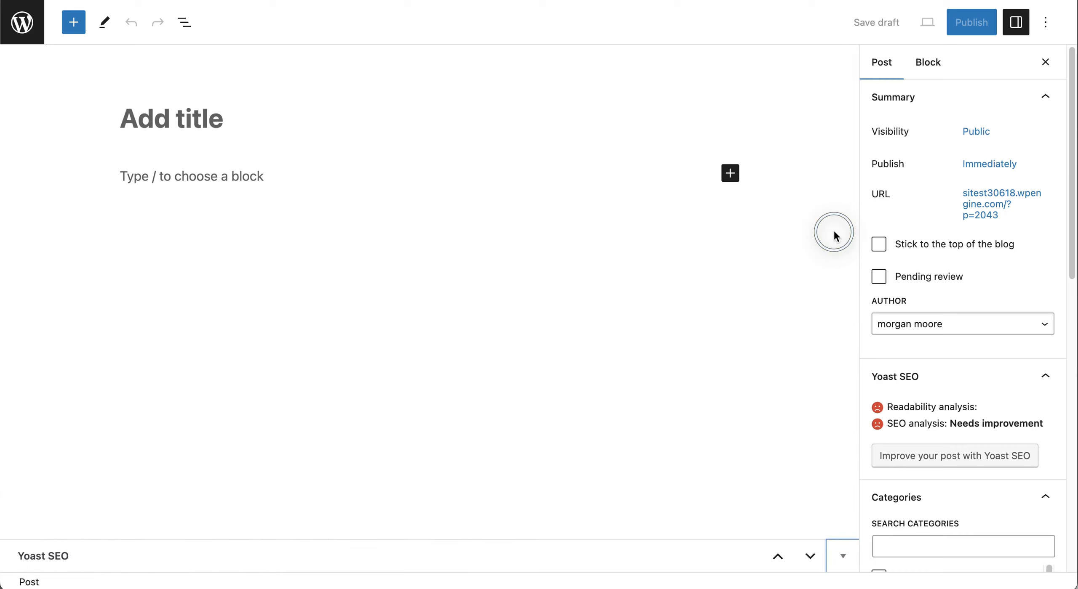
pyautogui.click(193, 124)
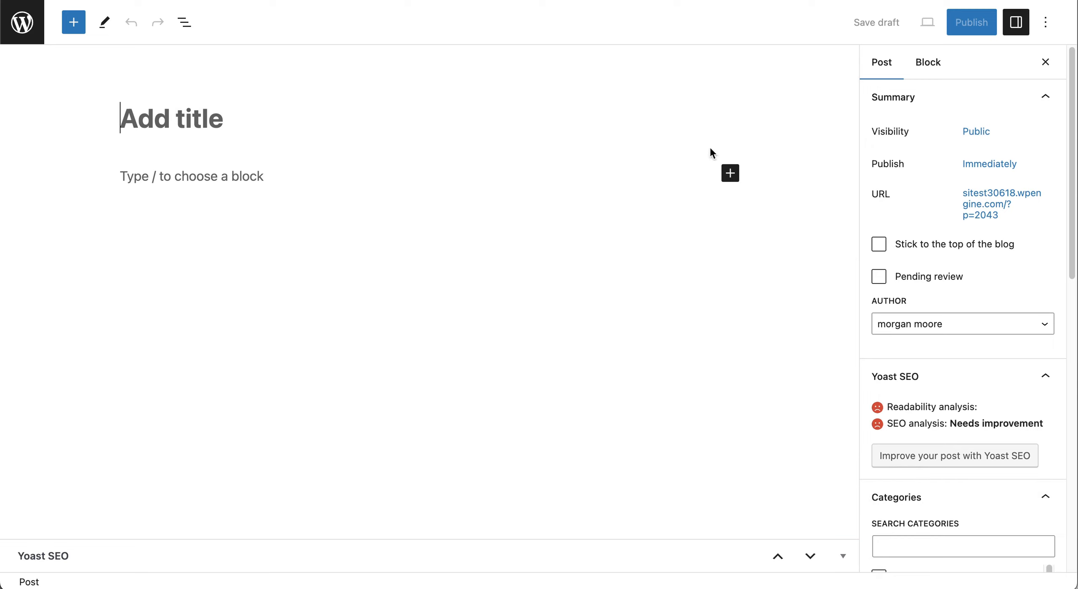
pyautogui.click(730, 174)
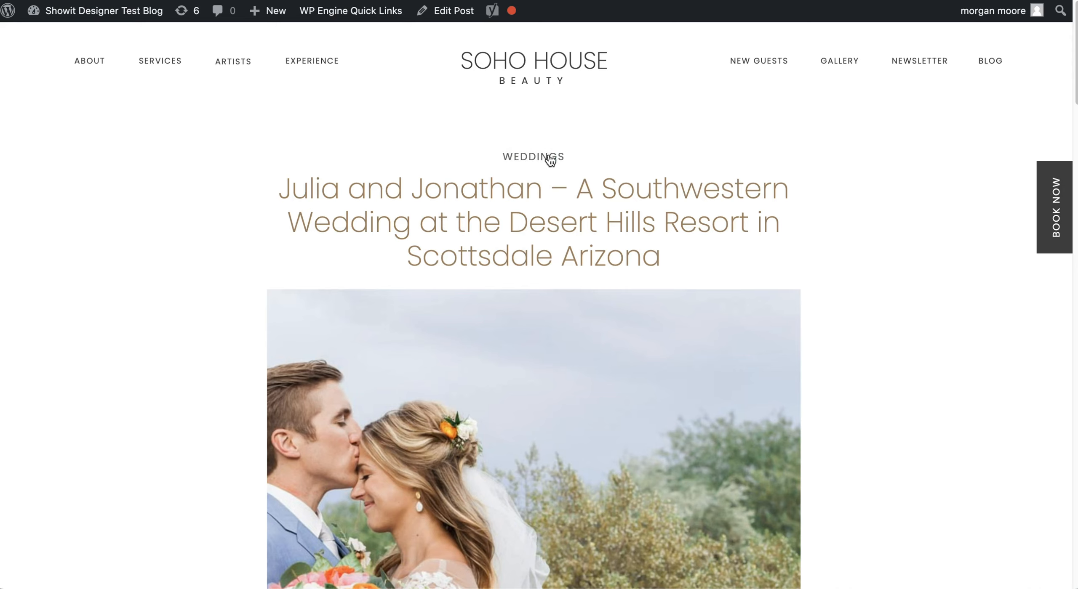
# - Examine the published Southwestern wedding post from its category and title through the images and headings to the footer
pyautogui.scroll(-1, 548, 236)
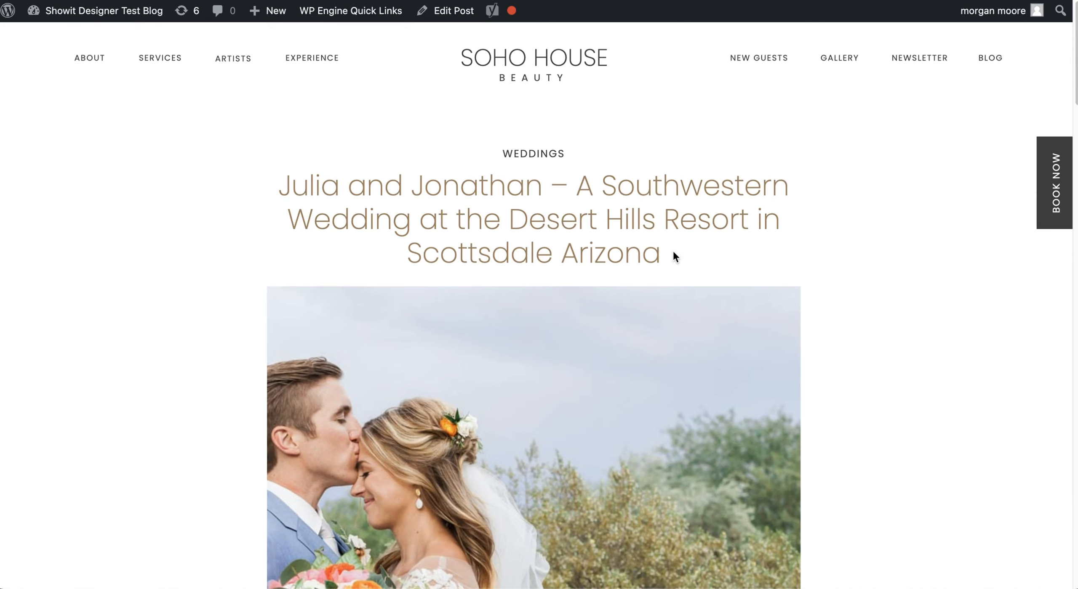
pyautogui.scroll(-8, 669, 272)
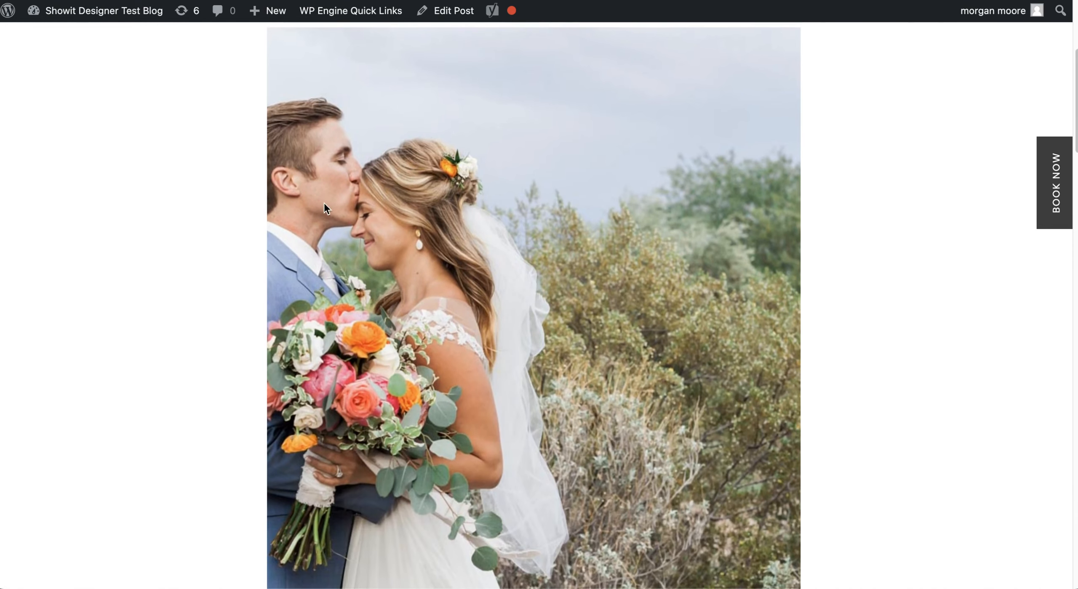
pyautogui.scroll(-20, 617, 280)
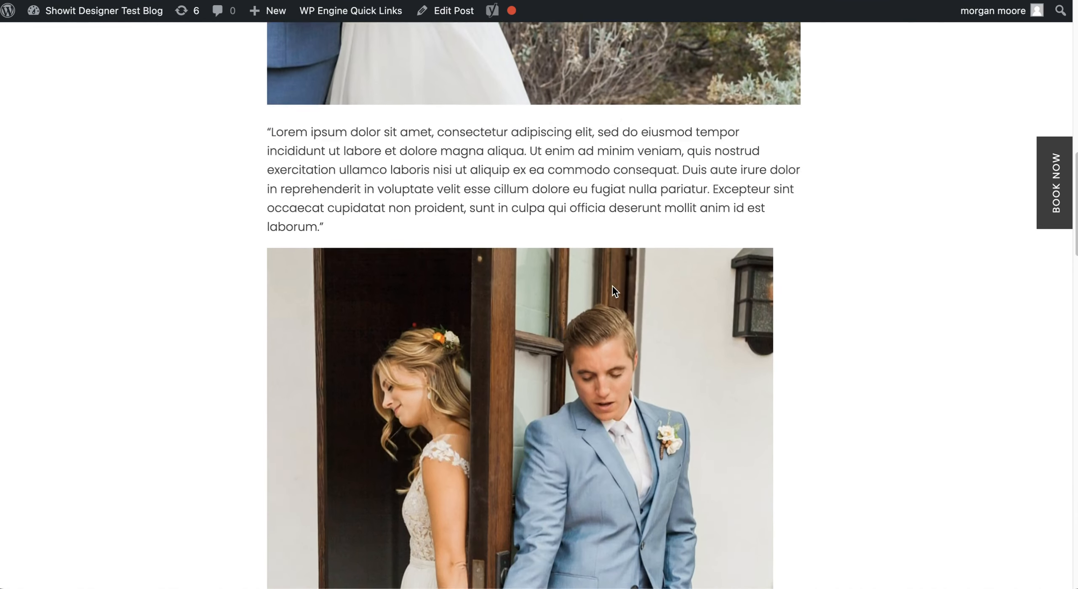
pyautogui.scroll(-17, 614, 287)
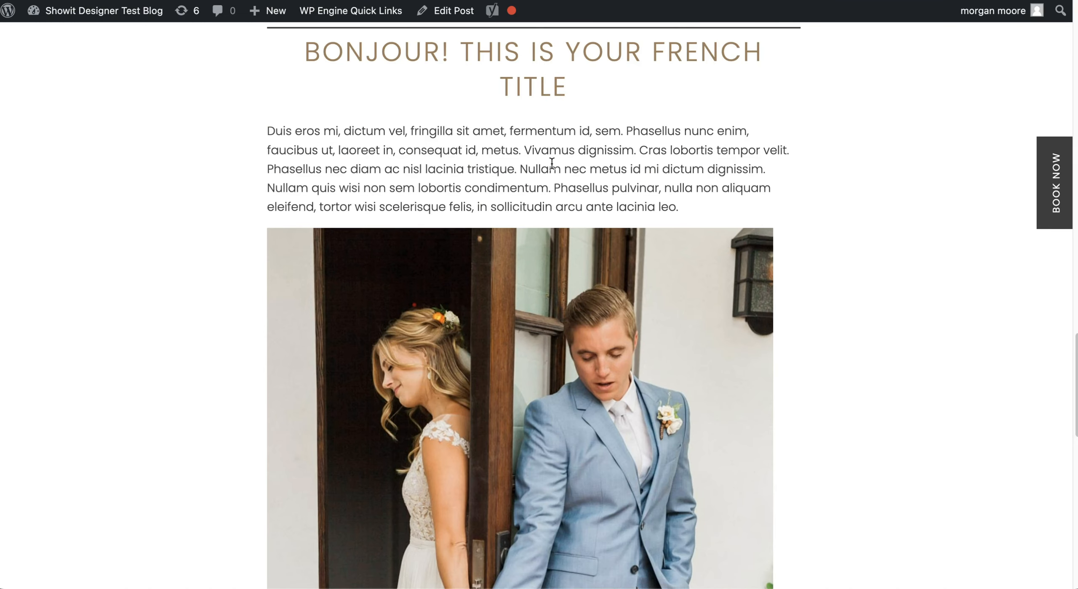
pyautogui.scroll(-2, 551, 164)
pyautogui.scroll(-15, 551, 163)
pyautogui.scroll(6, 551, 164)
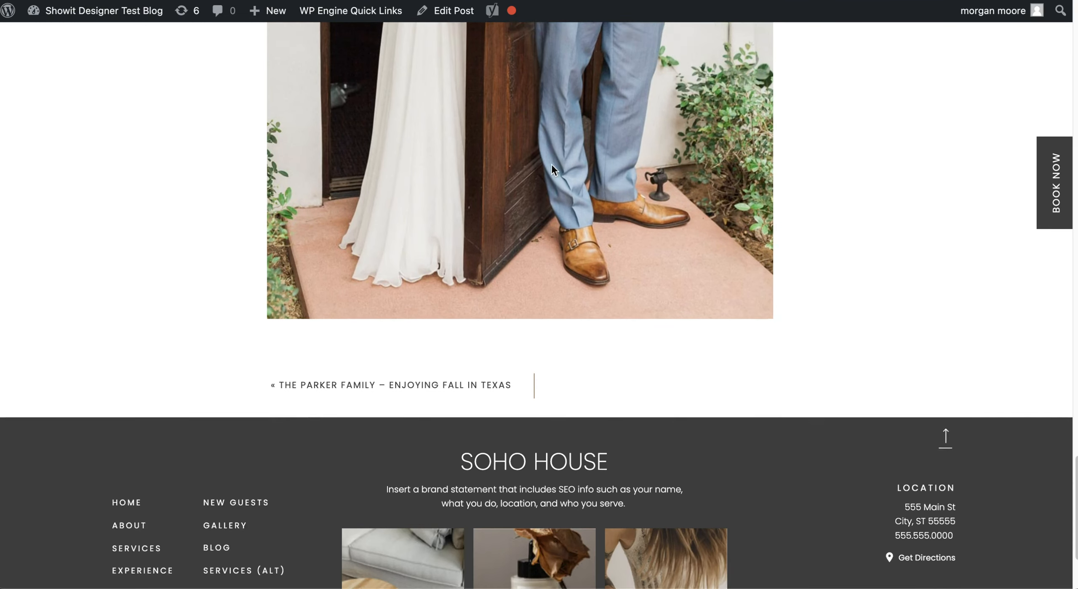
pyautogui.scroll(2, 550, 164)
pyautogui.scroll(-8, 551, 164)
pyautogui.scroll(3, 549, 161)
pyautogui.scroll(15, 449, 193)
pyautogui.scroll(10, 450, 192)
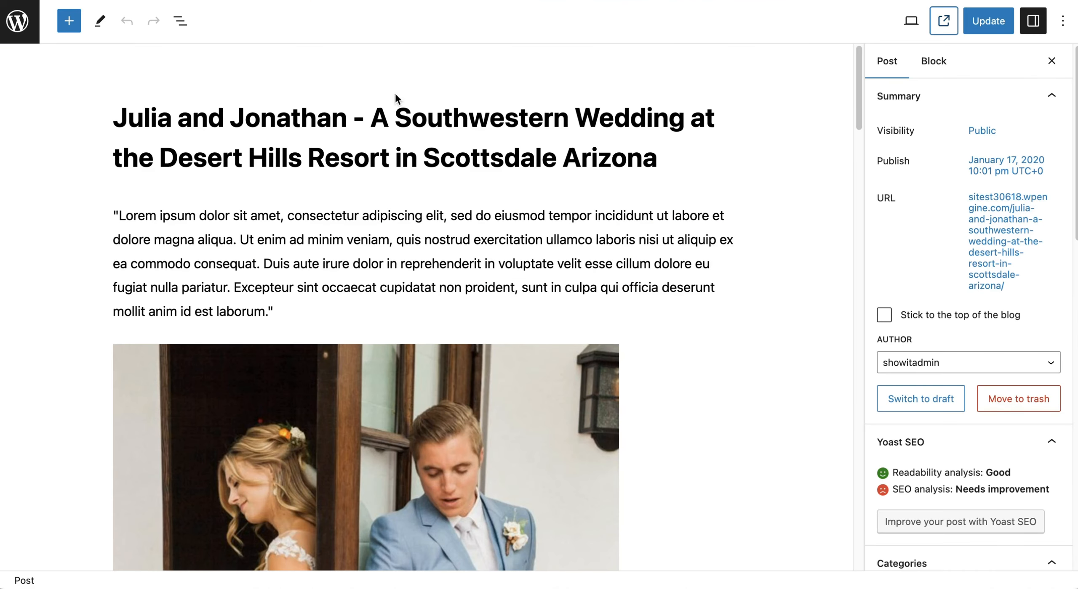
# - In the wedding post's editor, highlight the title and select the opening paragraph block to see its options
pyautogui.click(249, 130)
pyautogui.moveTo(115, 116); pyautogui.dragTo(643, 165)
pyautogui.click(366, 282)
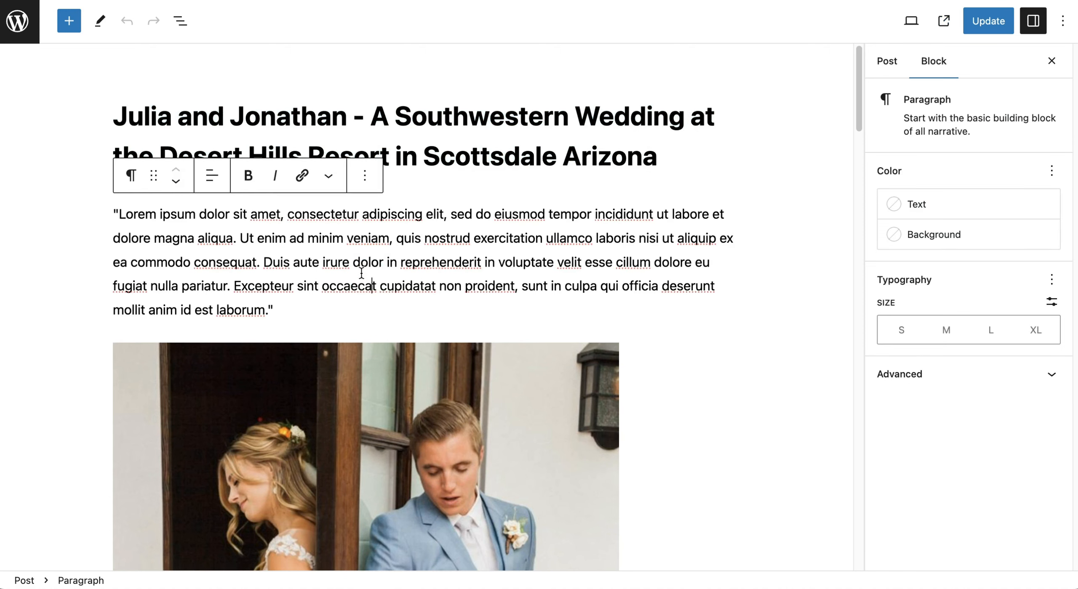
# - Replace the section heading "Bonjour! This is Your French Title" with "Brides who have visited our salon"
pyautogui.scroll(-5, 366, 282)
pyautogui.scroll(-5, 387, 181)
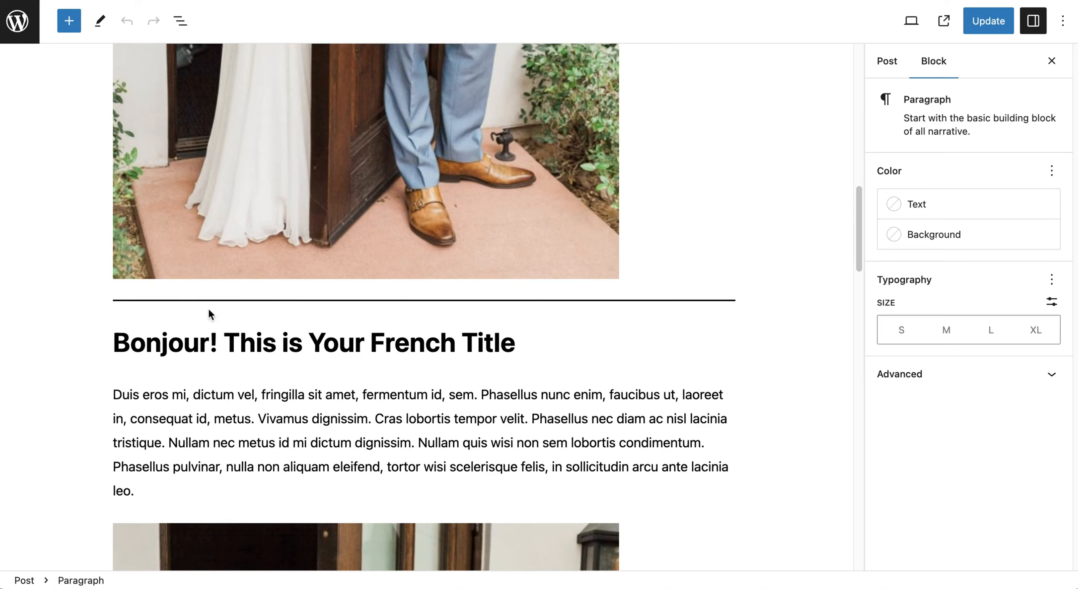
pyautogui.click(339, 345)
pyautogui.moveTo(515, 352); pyautogui.dragTo(88, 341)
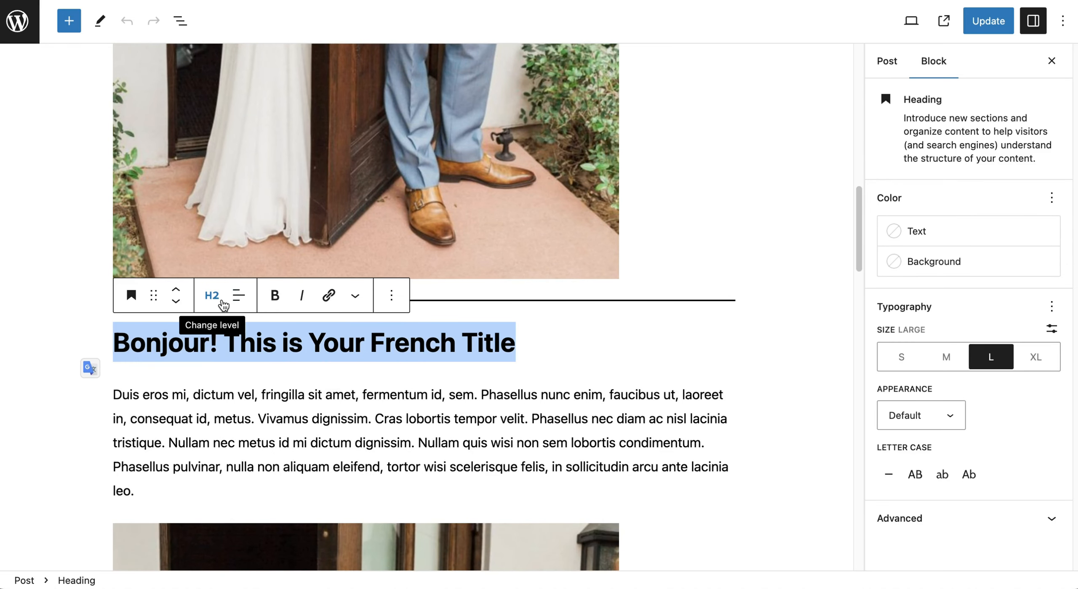
pyautogui.press('BackSpace')
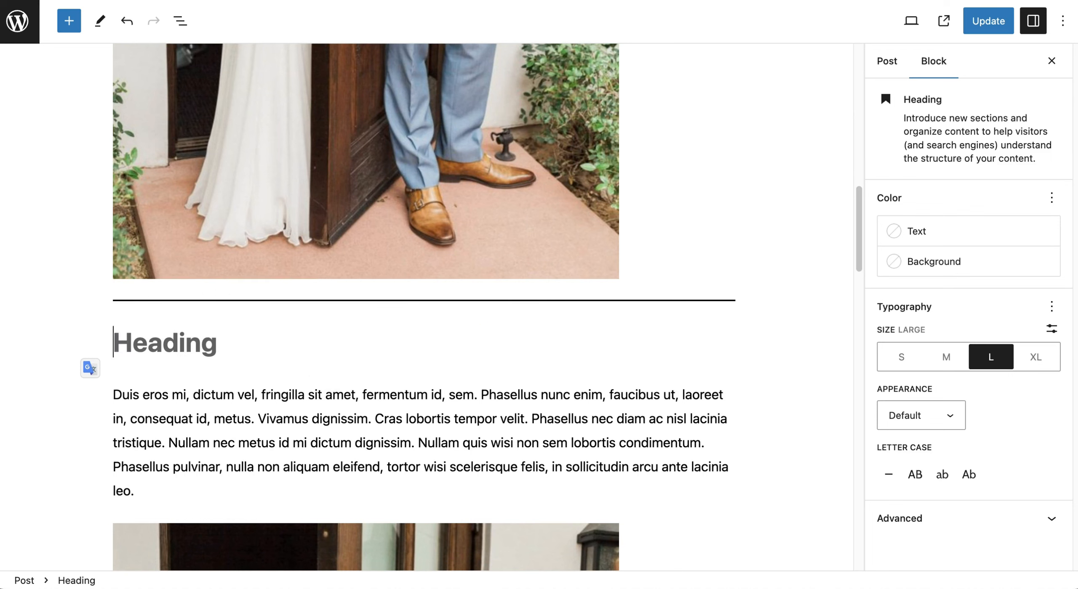
pyautogui.write('Brides who have ')
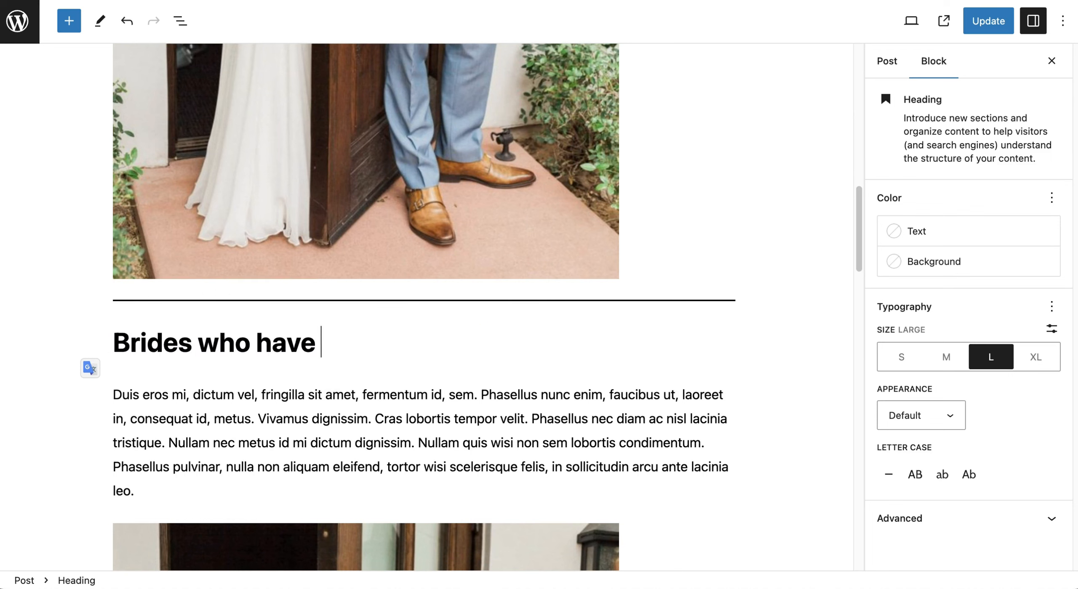
pyautogui.write('visited out')
pyautogui.press('BackSpace')
pyautogui.write('r salon')
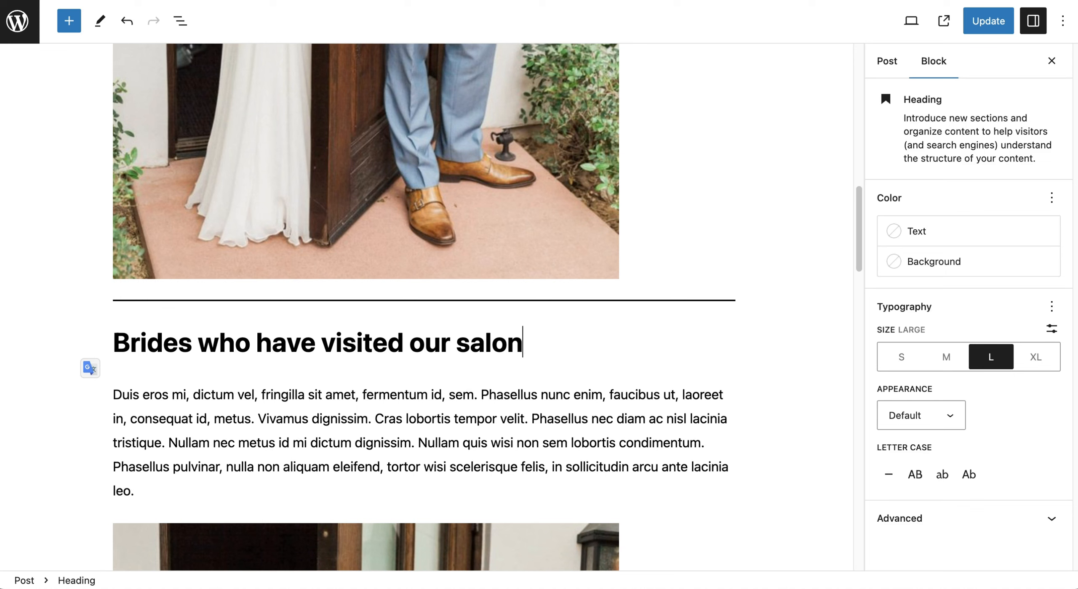
# - Check the section heading's available levels and compare the heading with the post title and body text
pyautogui.click(212, 295)
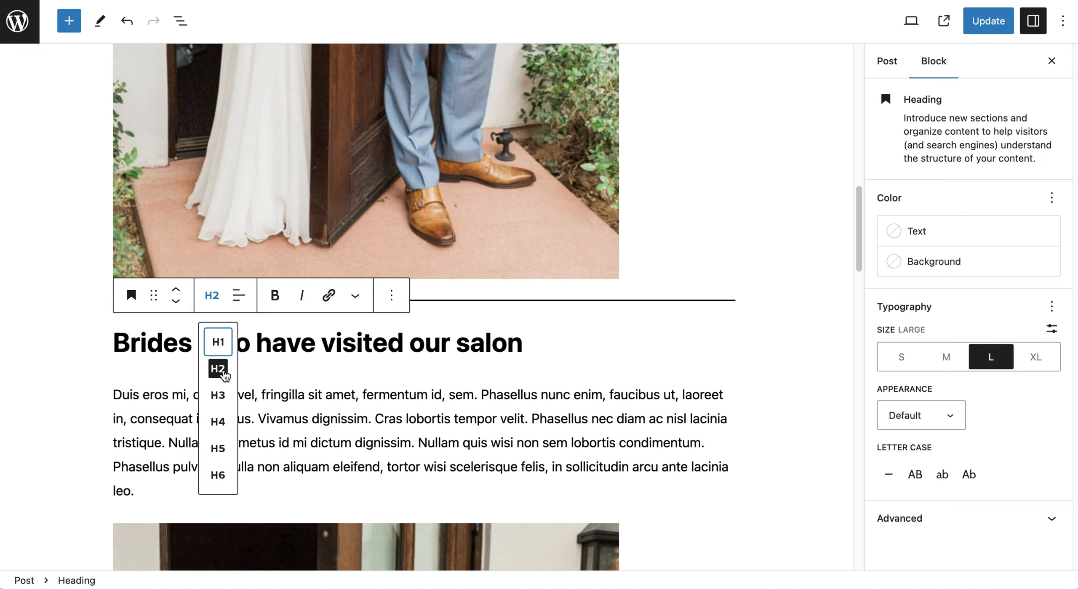
pyautogui.click(602, 421)
pyautogui.scroll(15, 606, 379)
pyautogui.click(425, 118)
pyautogui.scroll(-2, 371, 155)
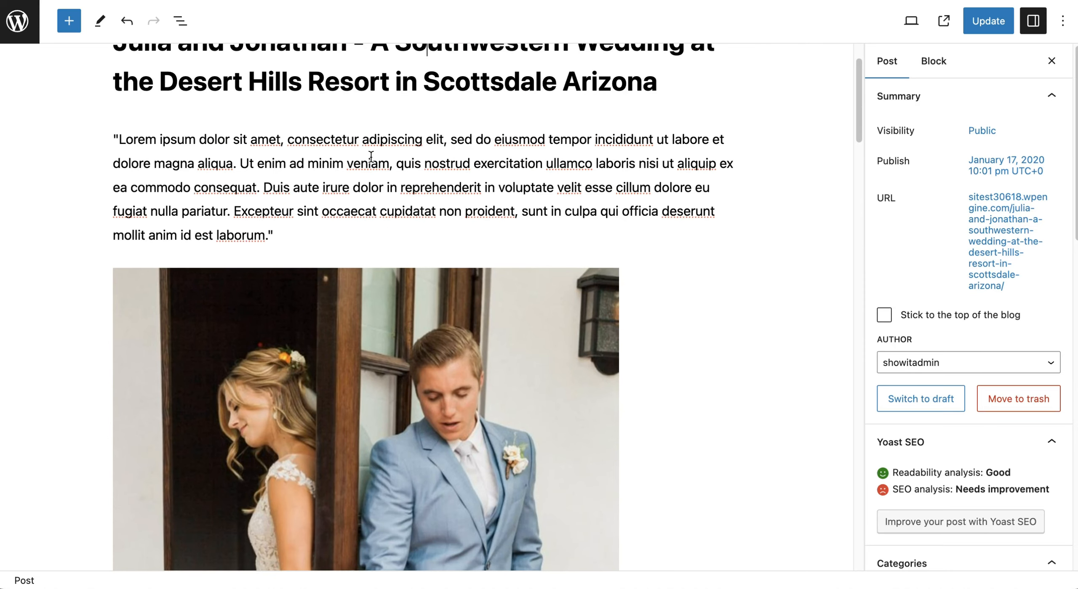
pyautogui.scroll(-15, 371, 156)
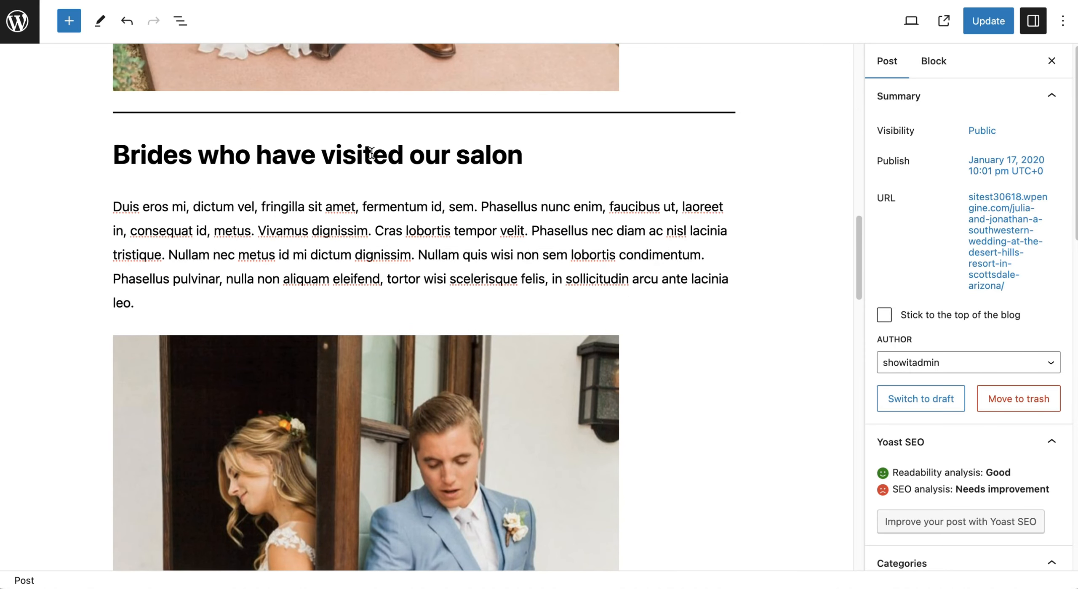
pyautogui.click(283, 152)
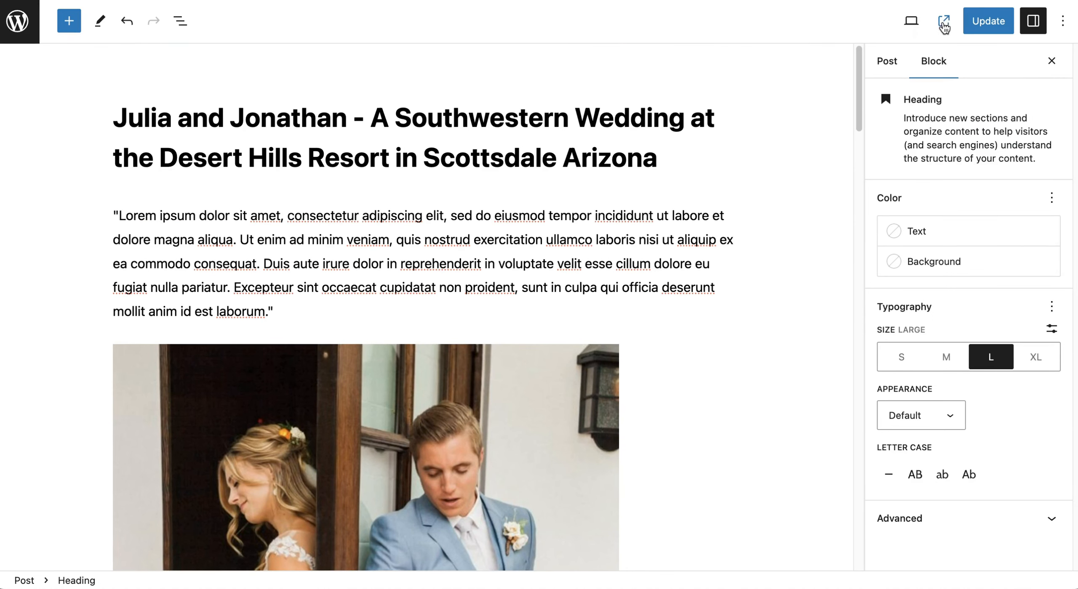
# - Preview the post in a new tab and highlight the reworded section heading there
pyautogui.click(911, 21)
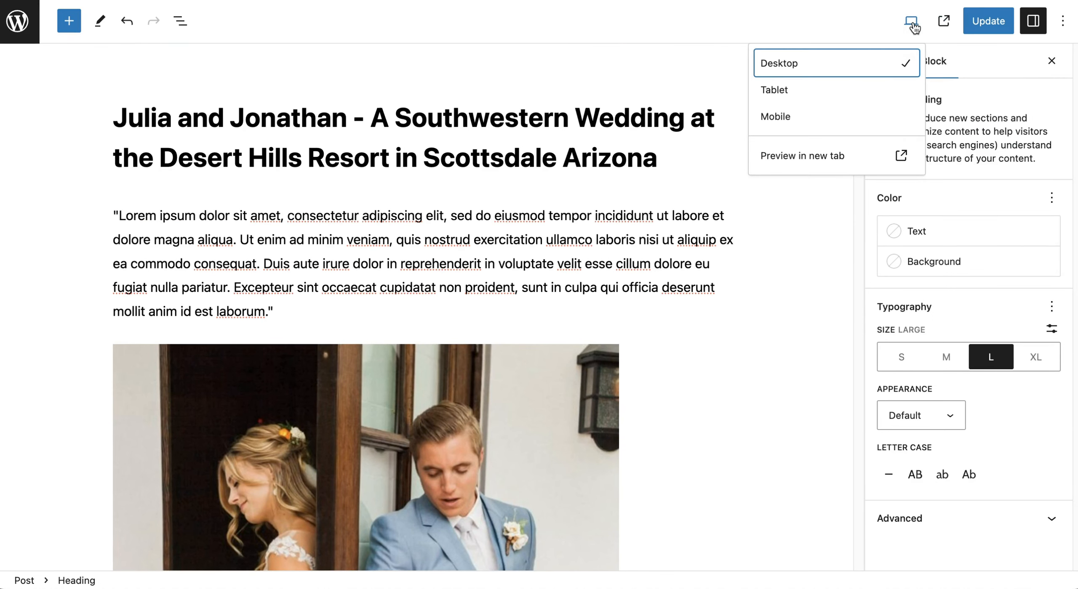
pyautogui.click(809, 156)
pyautogui.scroll(-10, 690, 156)
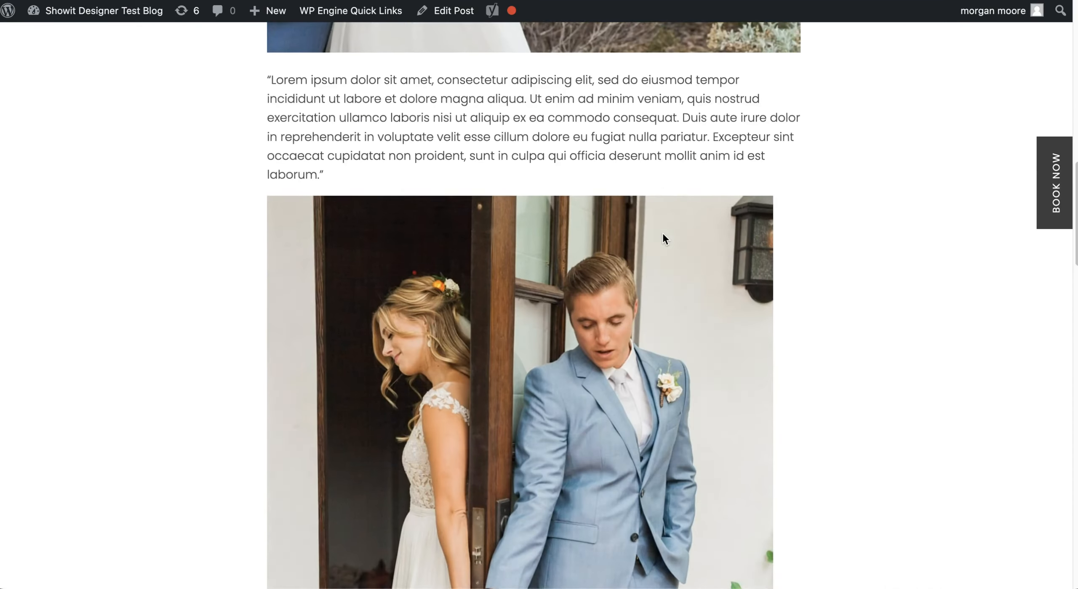
pyautogui.scroll(-10, 663, 238)
pyautogui.moveTo(419, 218); pyautogui.dragTo(613, 259)
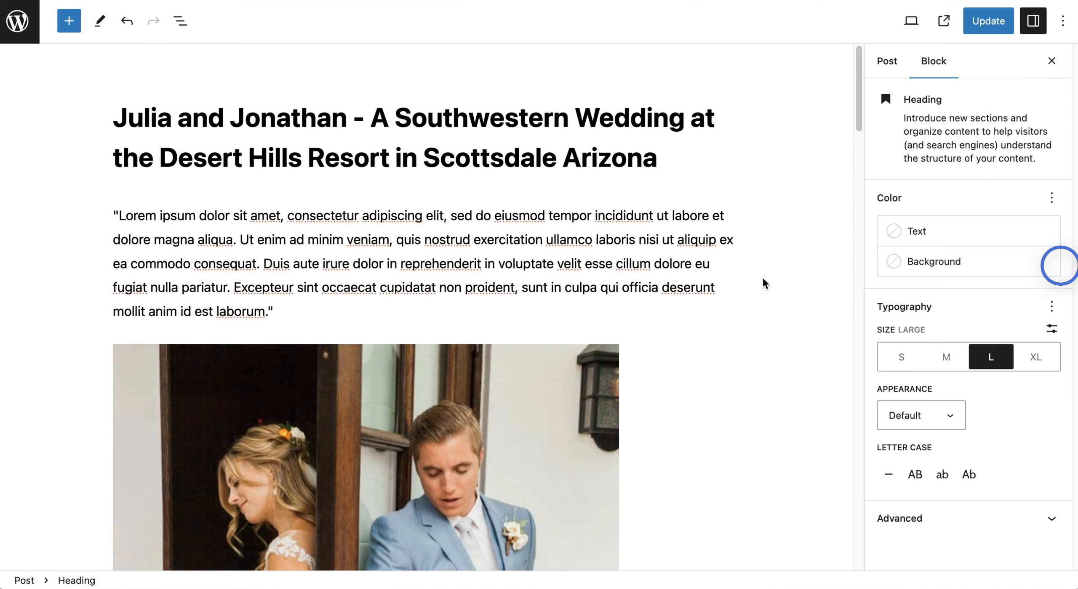
# - Remove the post from the black-her-stories and resources categories, keep Weddings, and look through the other categories
pyautogui.scroll(-5, 509, 407)
pyautogui.scroll(5, 508, 407)
pyautogui.click(889, 61)
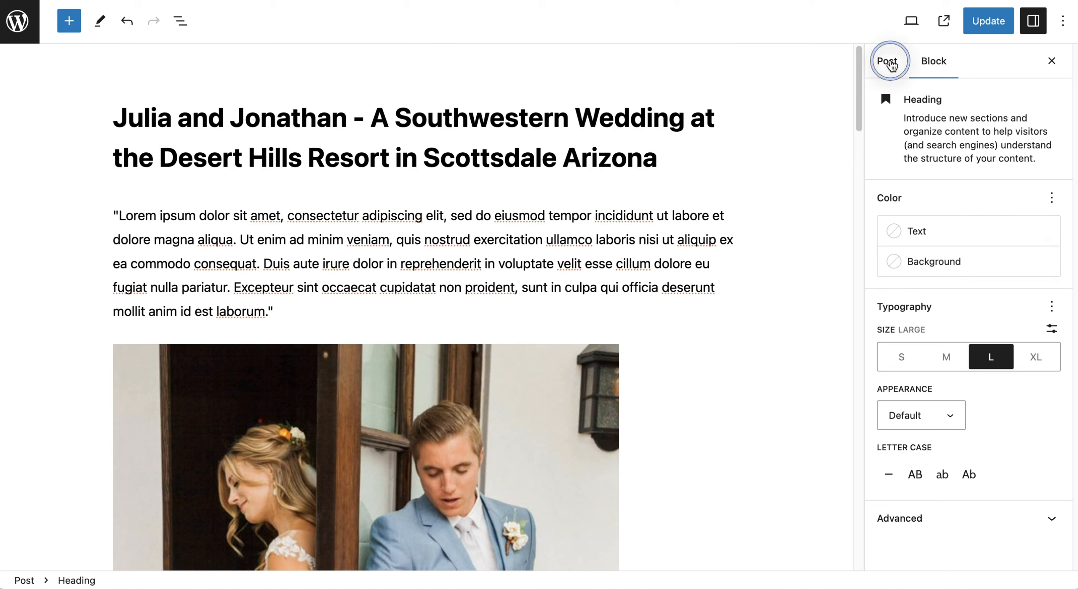
pyautogui.scroll(-10, 951, 221)
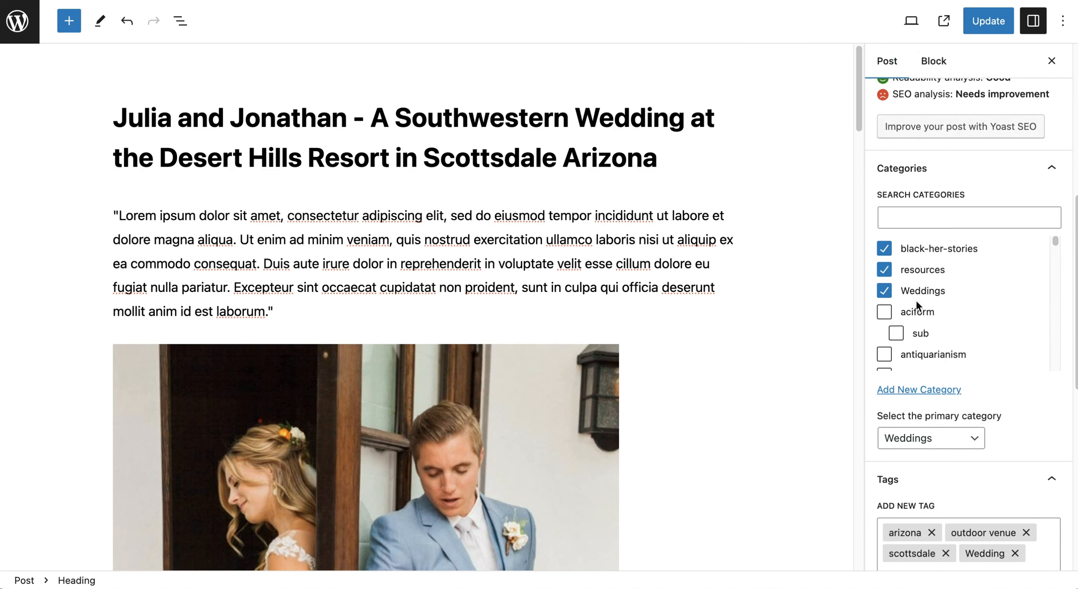
pyautogui.click(883, 252)
pyautogui.click(884, 270)
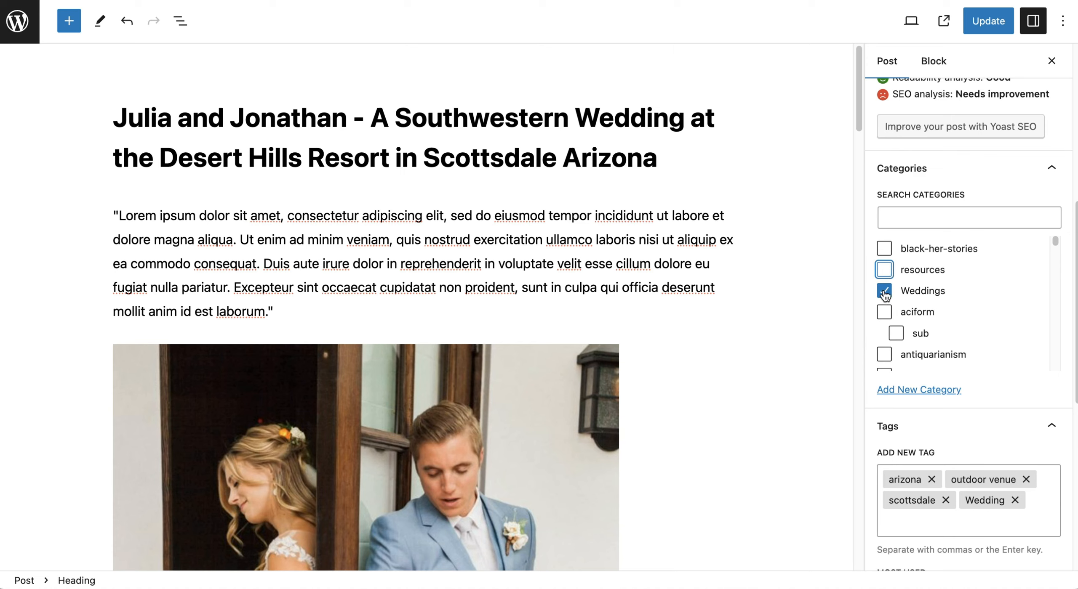
pyautogui.scroll(-2, 886, 296)
pyautogui.scroll(1, 886, 314)
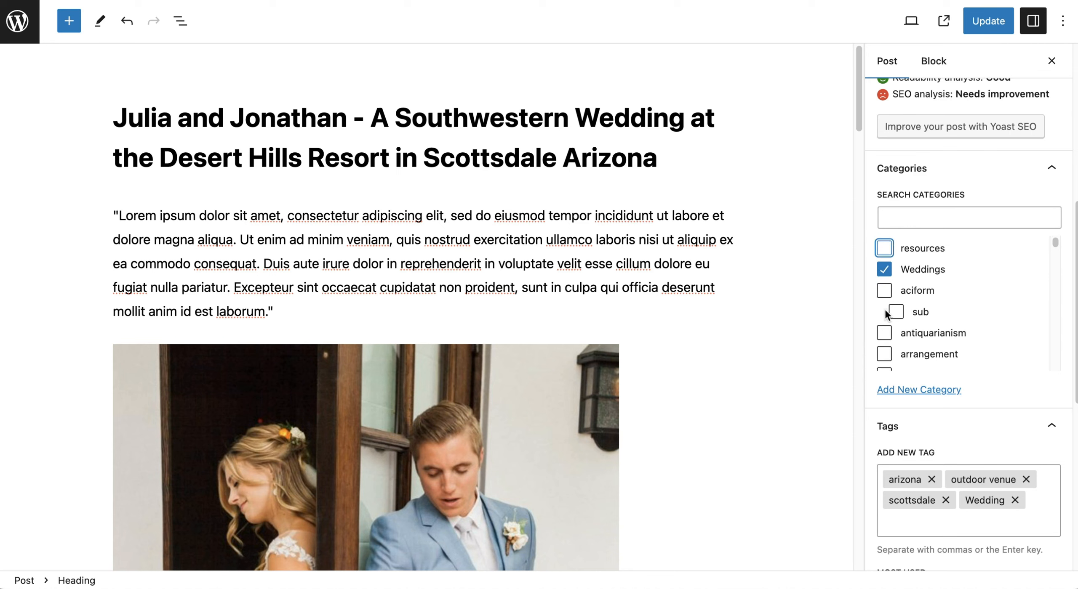
pyautogui.scroll(-4, 906, 342)
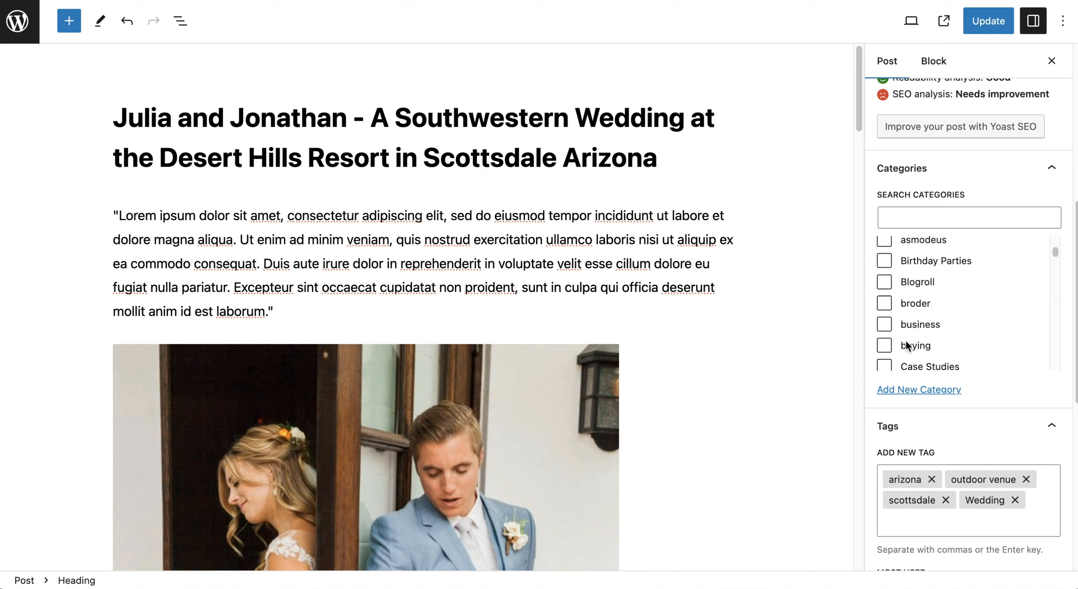
# - Remove the scottsdale, arizona, outdoor venue and Wedding tags from the post
pyautogui.click(945, 500)
pyautogui.click(932, 480)
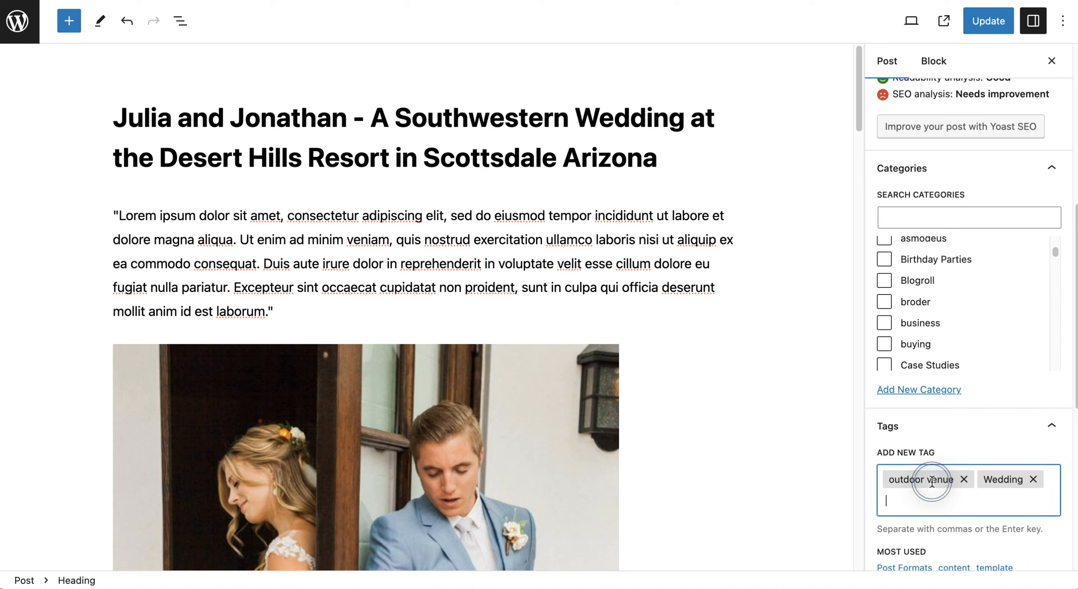
pyautogui.click(965, 480)
pyautogui.click(939, 479)
pyautogui.click(928, 476)
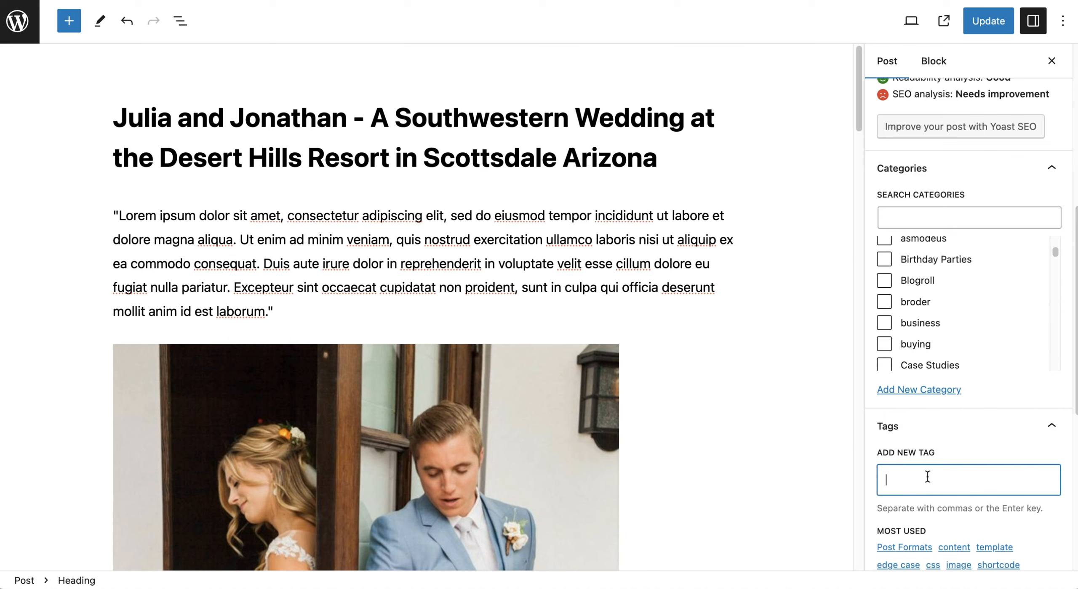
# - Add the tags "Wedding Hair", "Weddings" and "Salon Styles" to the post
pyautogui.write('Wedding Hair')
pyautogui.press('Return')
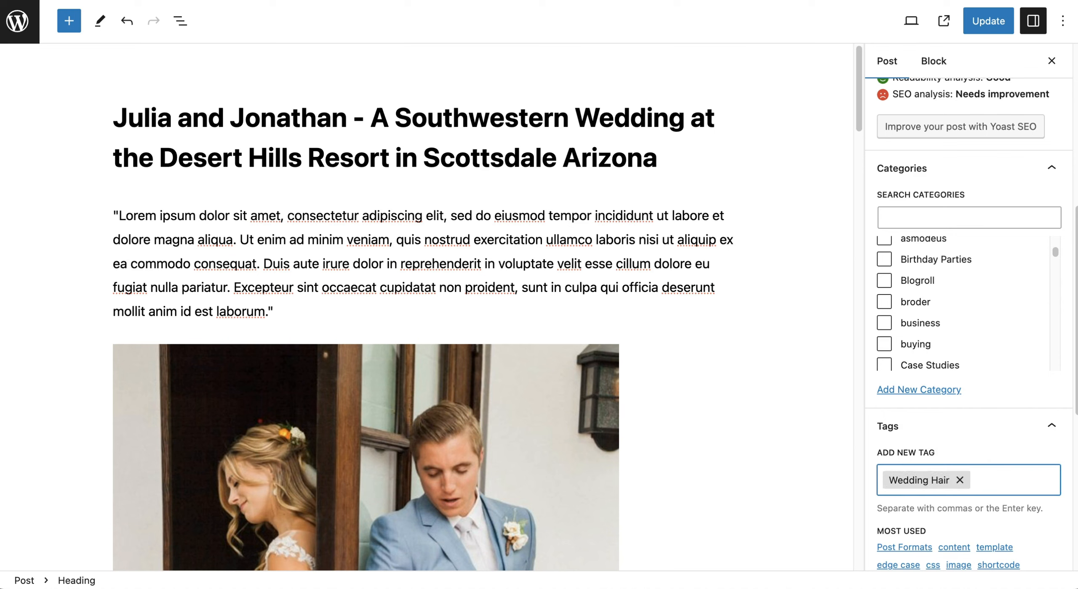
pyautogui.write('Weddings')
pyautogui.press('Return')
pyautogui.write('Salon')
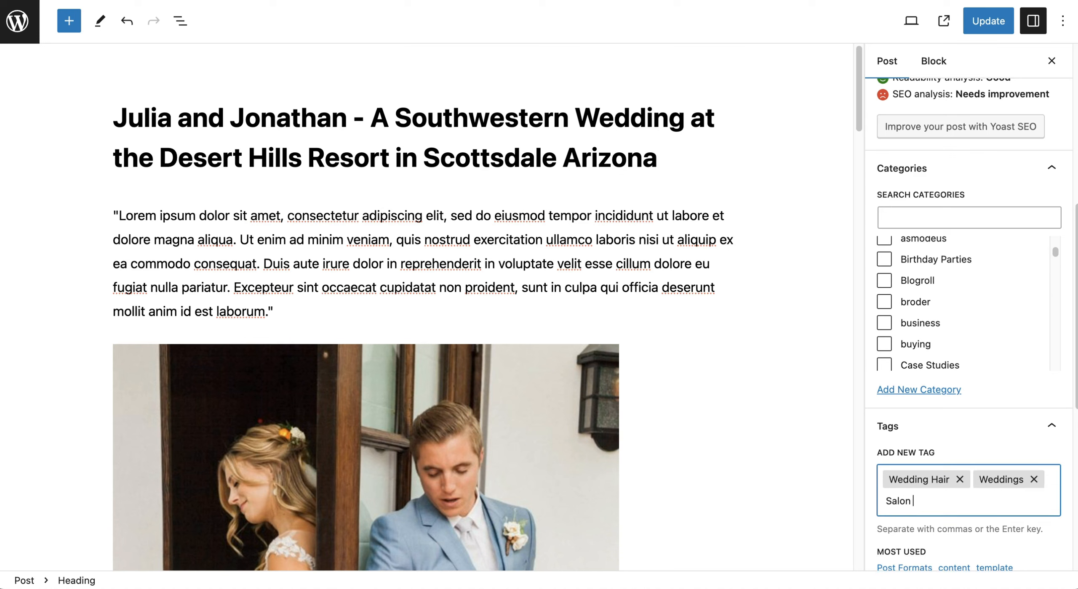
pyautogui.write(' Styles')
pyautogui.press('Return')
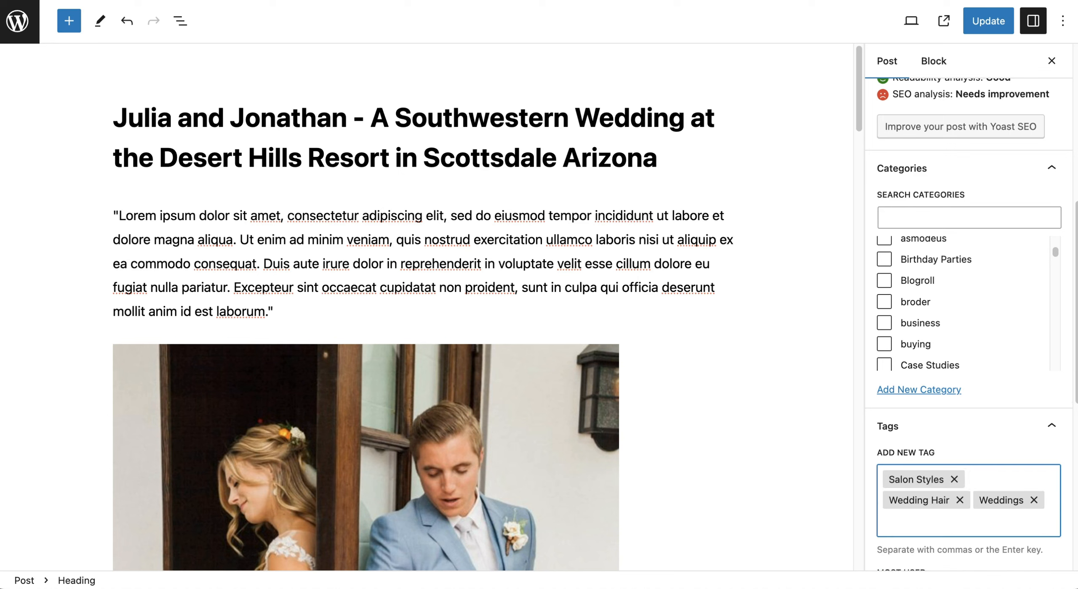
# - Add the tags "Beauty and makeup" and "Wedding Day" to the post
pyautogui.write('Beauty and makeup')
pyautogui.press('Return')
pyautogui.write('Wedding Day')
pyautogui.press('Return')
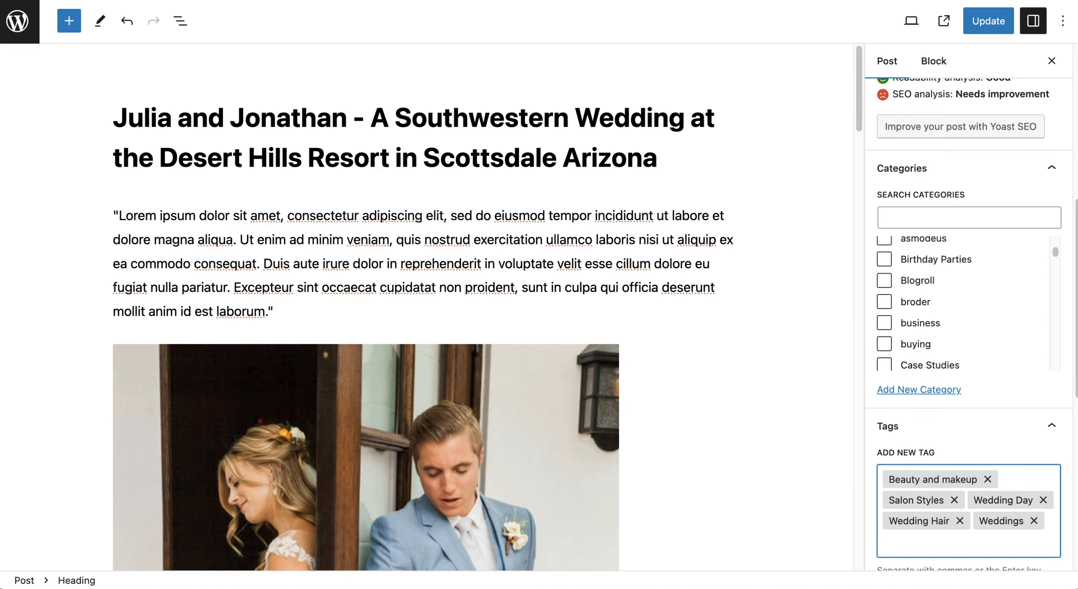
# - Replace the post's featured image with Tenery-0034.jpg from the media library, leaving its alt text and description empty
pyautogui.scroll(-2, 254, 316)
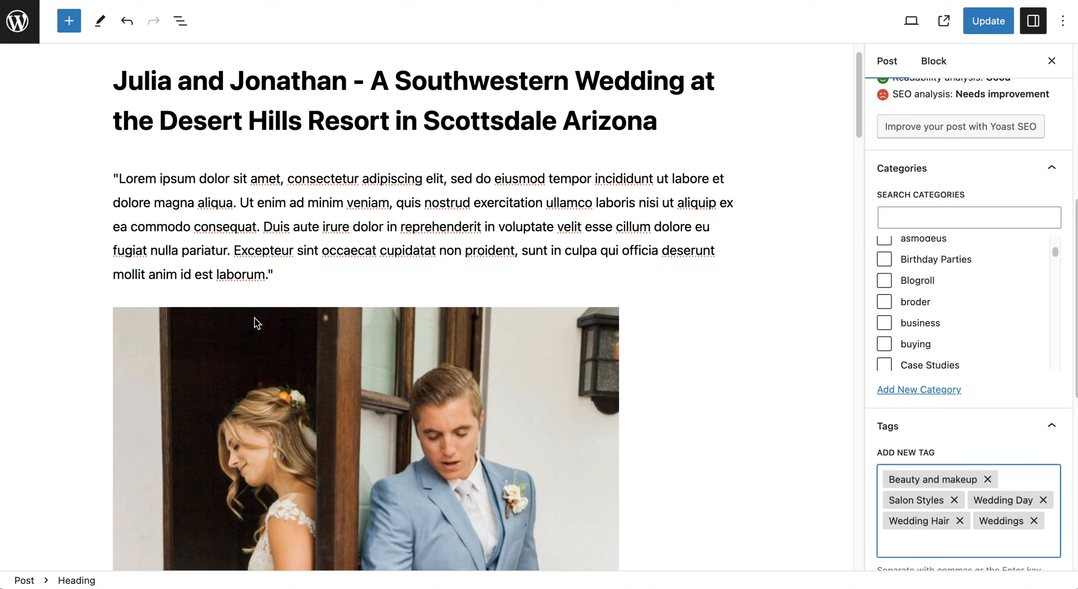
pyautogui.scroll(-10, 929, 441)
pyautogui.moveTo(911, 390)
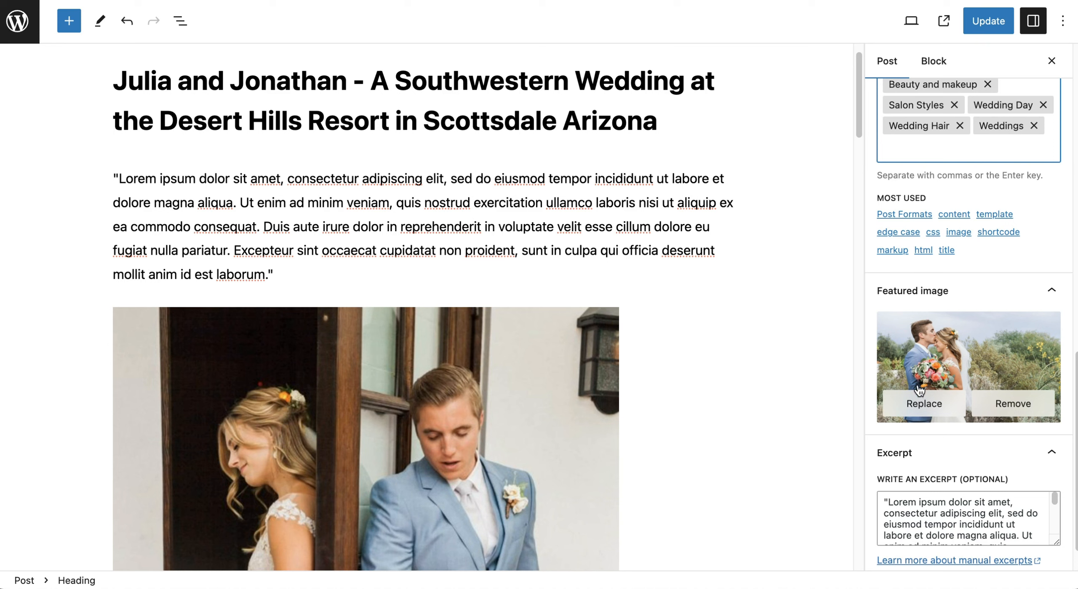
pyautogui.click(1008, 373)
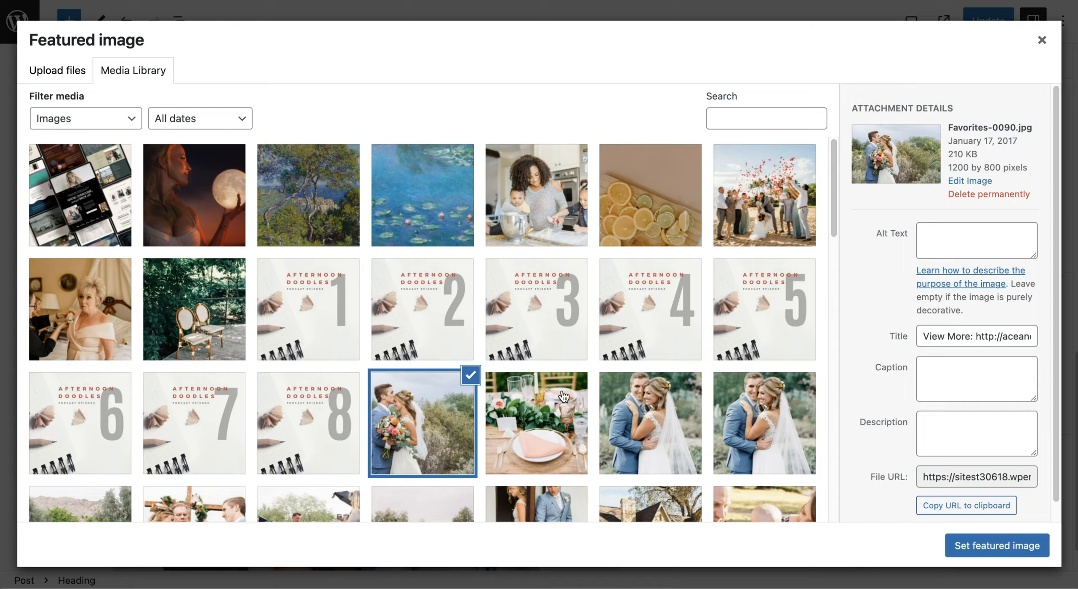
pyautogui.scroll(-5, 469, 343)
pyautogui.scroll(3, 493, 384)
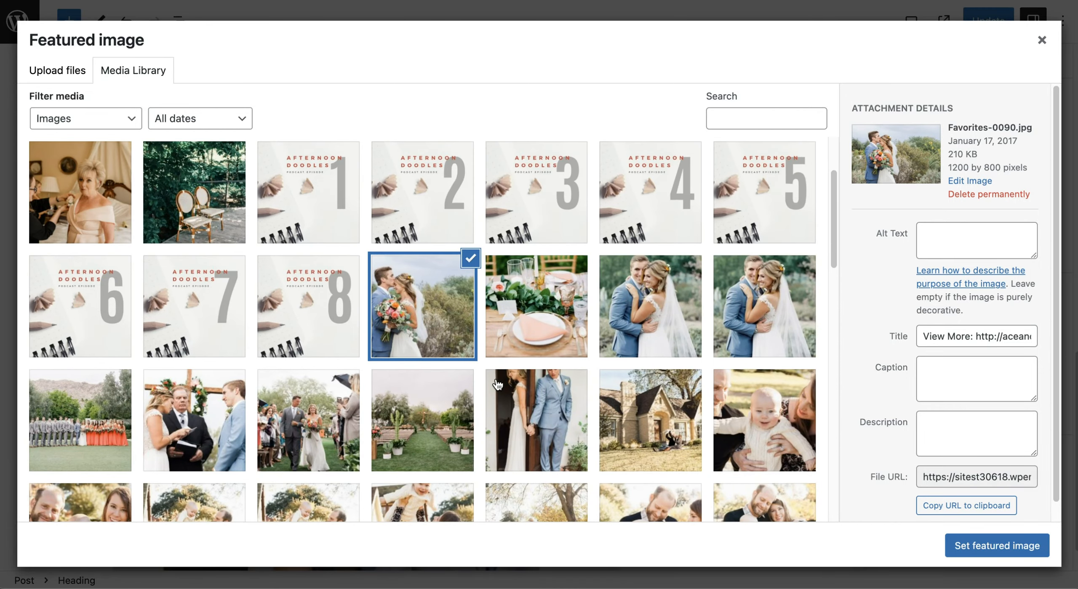
pyautogui.click(681, 429)
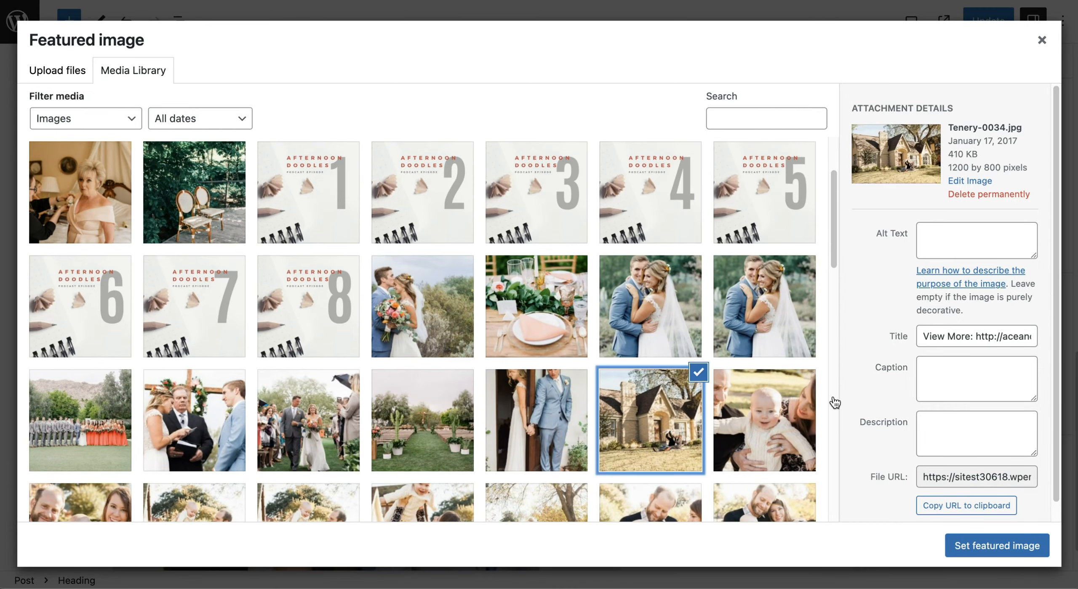
pyautogui.click(958, 242)
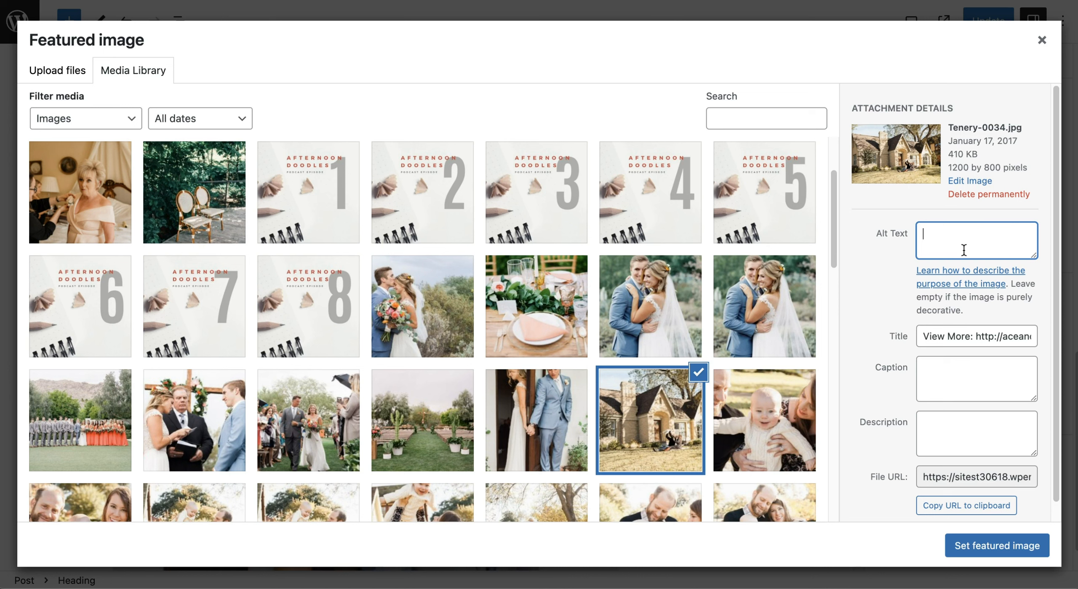
pyautogui.click(962, 423)
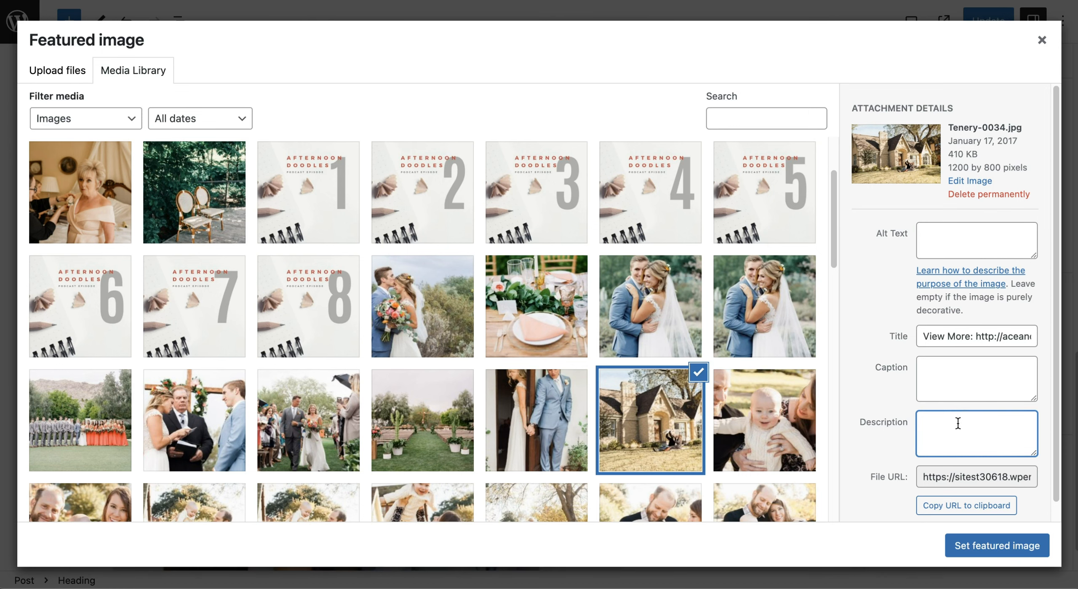
pyautogui.click(1010, 550)
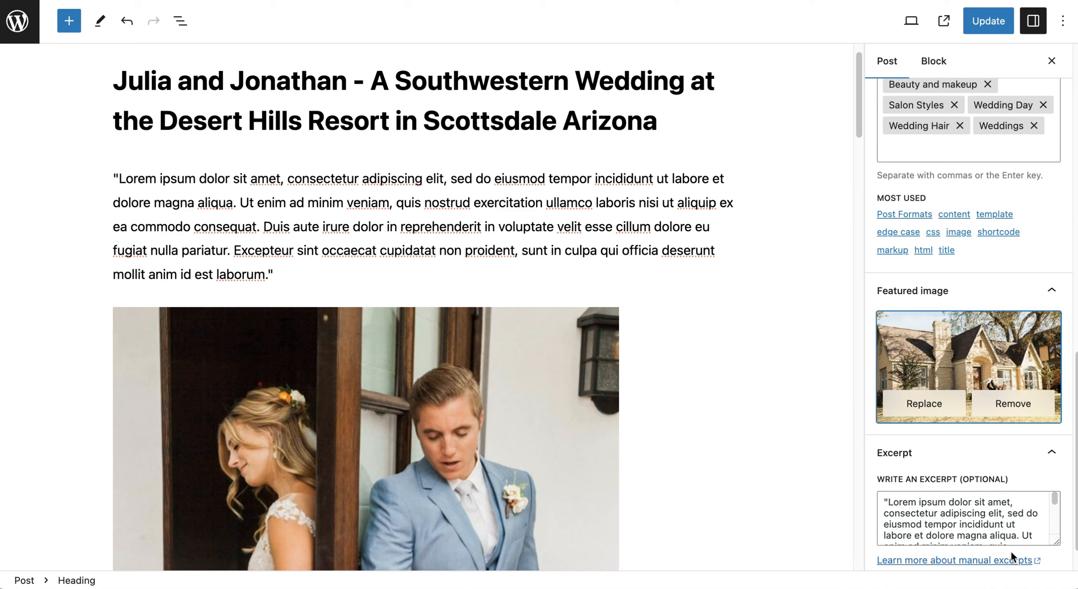
# - Read through the post's excerpt, and switch to Showit to examine the excerpts in the Demo Blog (Delete) template
pyautogui.scroll(-2, 1013, 377)
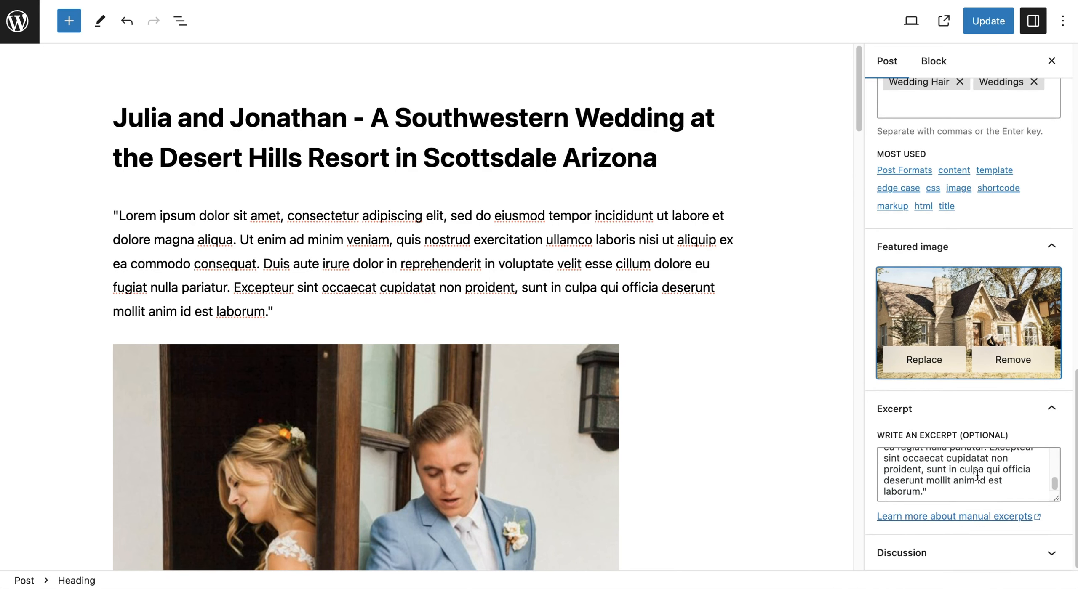
pyautogui.scroll(3, 977, 476)
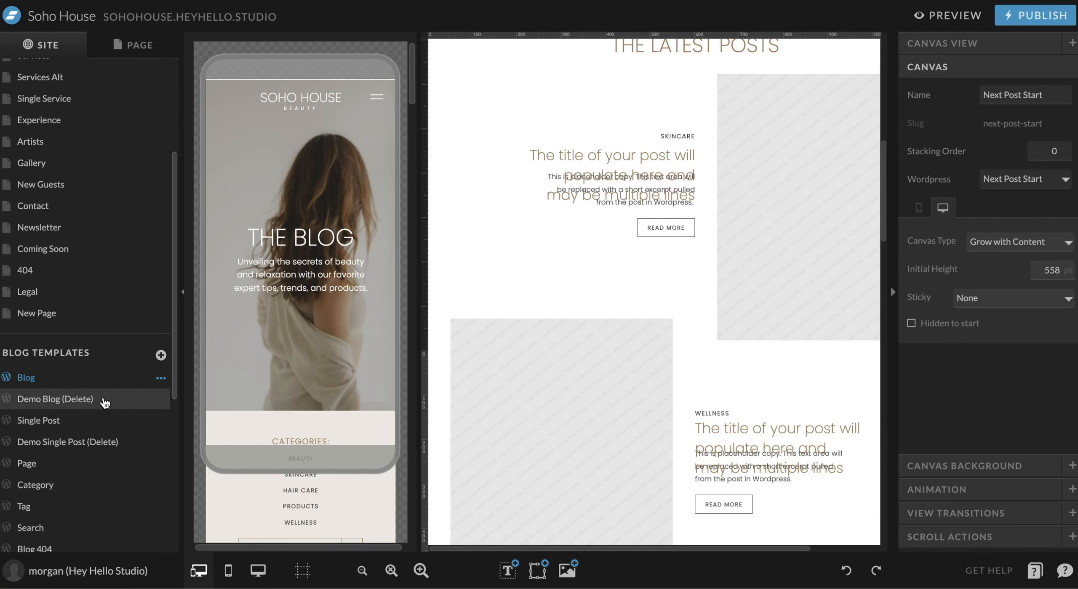
pyautogui.click(104, 399)
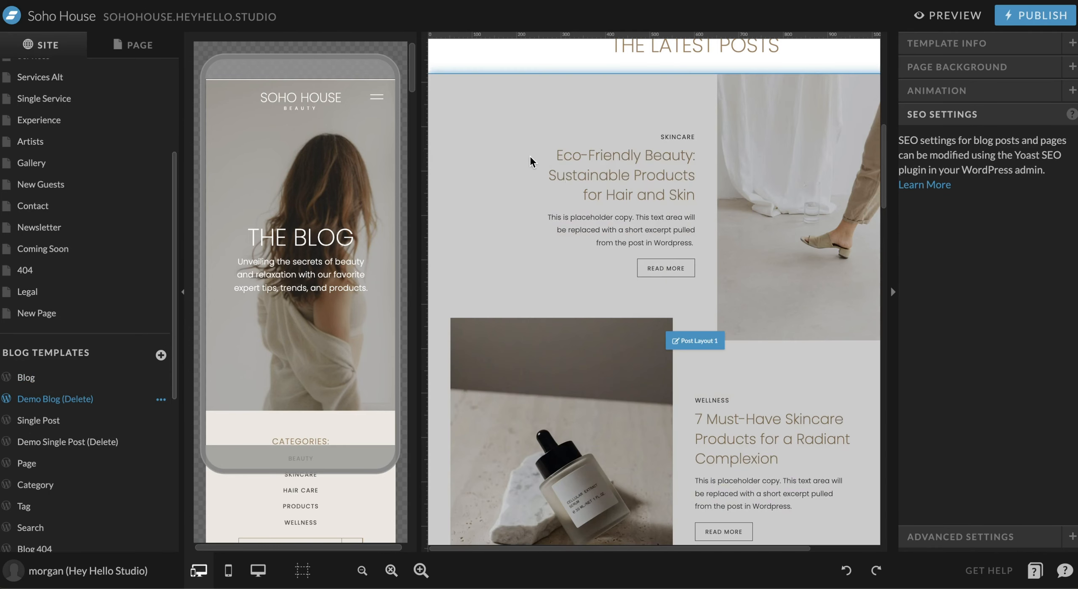
pyautogui.click(578, 234)
pyautogui.click(648, 221)
pyautogui.click(586, 230)
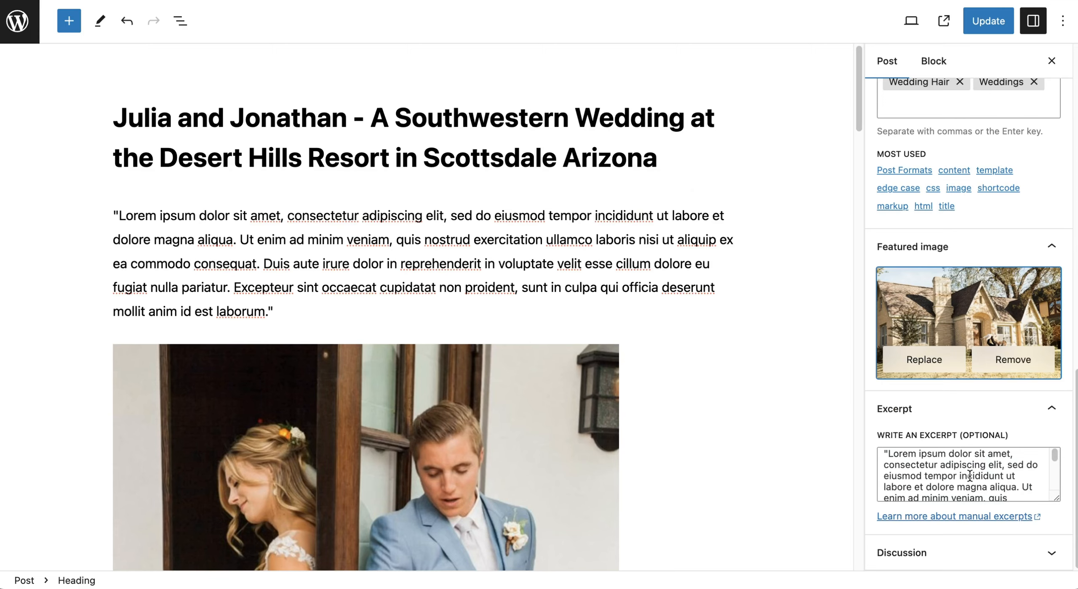
# - Back in WordPress, highlight the excerpt text and the opening sentences of the post's first paragraph to compare them
pyautogui.scroll(-3, 969, 475)
pyautogui.moveTo(969, 475); pyautogui.dragTo(885, 440)
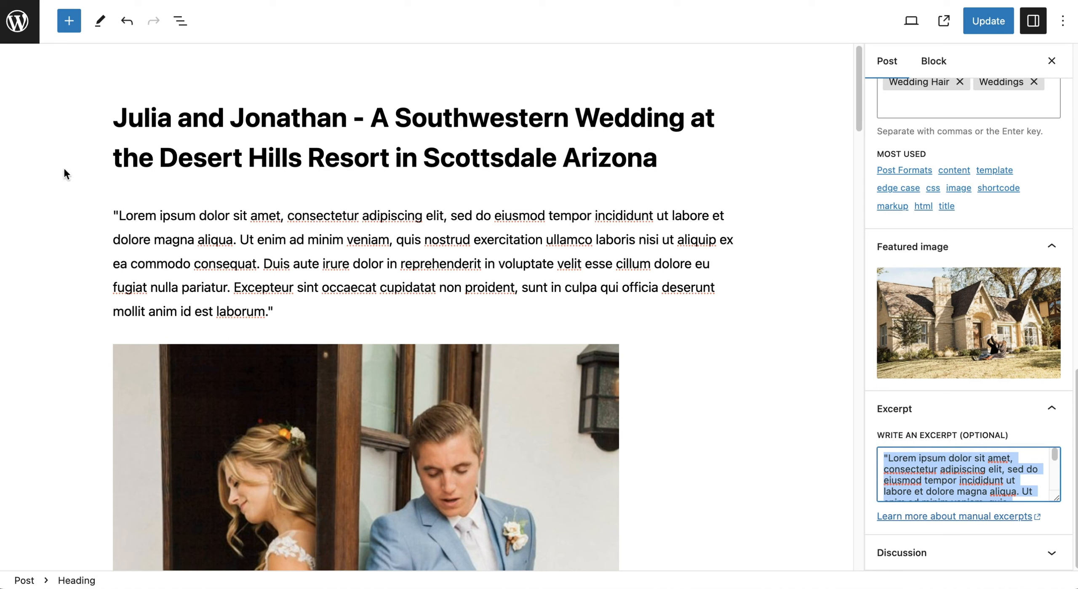
pyautogui.moveTo(120, 217); pyautogui.dragTo(287, 265)
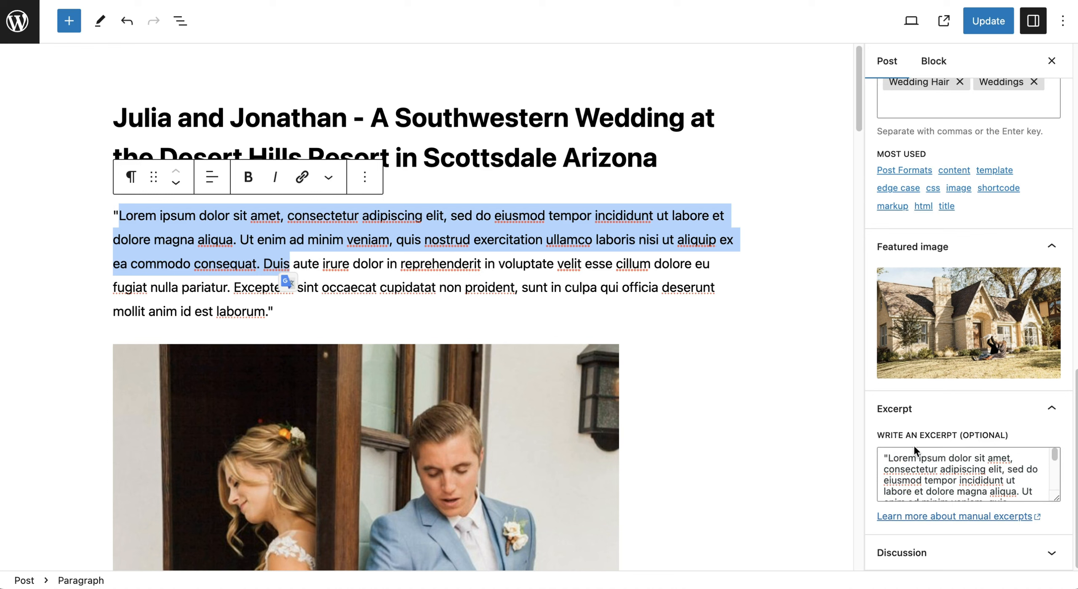
# - Review the post settings, from the featured image and tags to the summary, Yoast SEO and categories
pyautogui.scroll(3, 913, 444)
pyautogui.scroll(20, 927, 233)
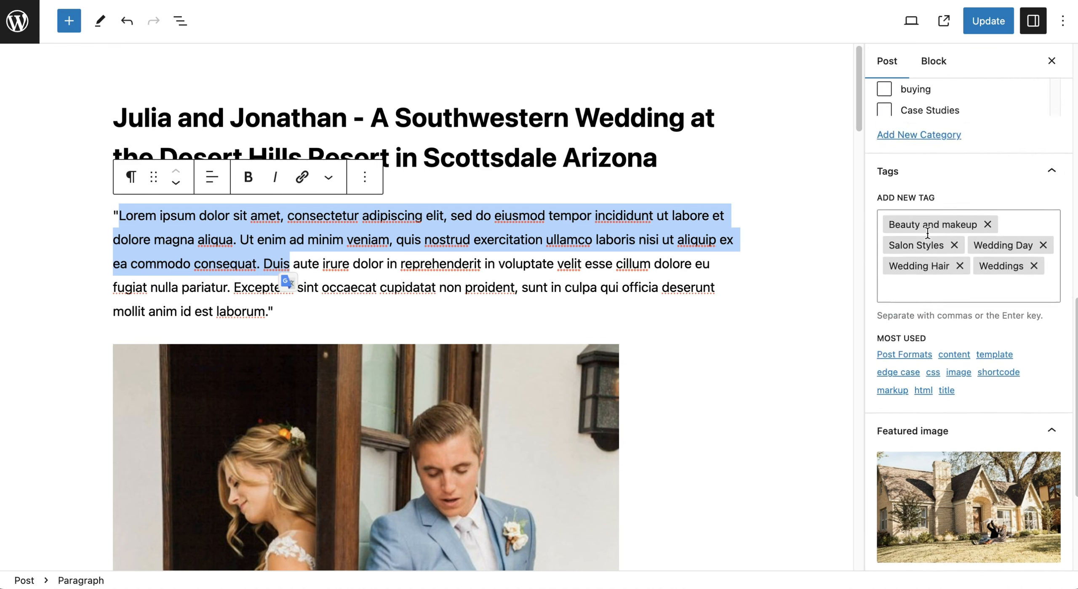
pyautogui.scroll(1, 927, 219)
pyautogui.scroll(-10, 938, 406)
pyautogui.scroll(10, 938, 405)
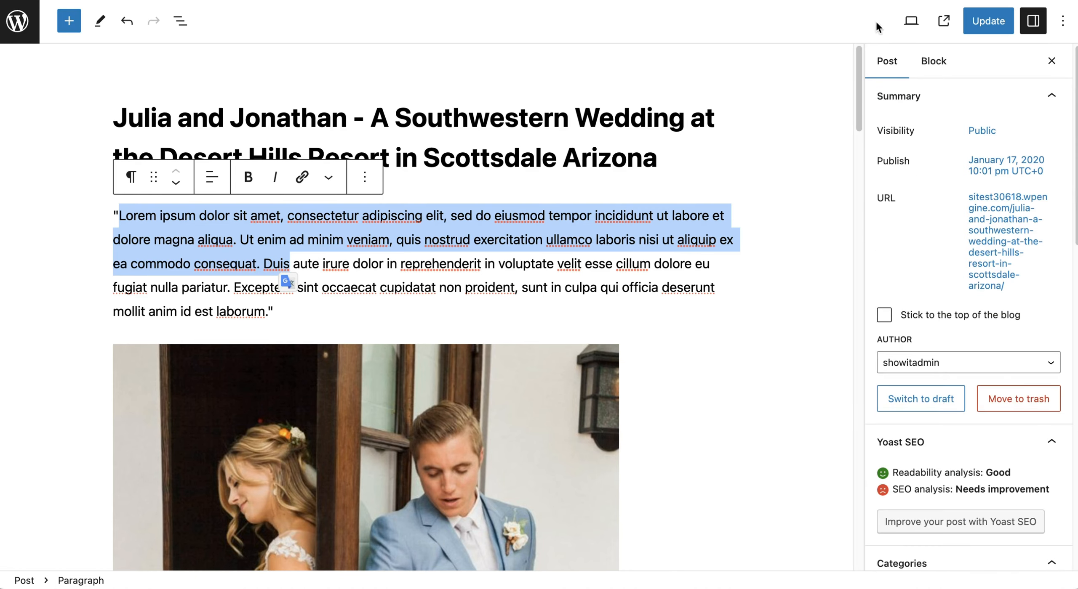
pyautogui.scroll(-5, 938, 481)
pyautogui.scroll(-3, 933, 387)
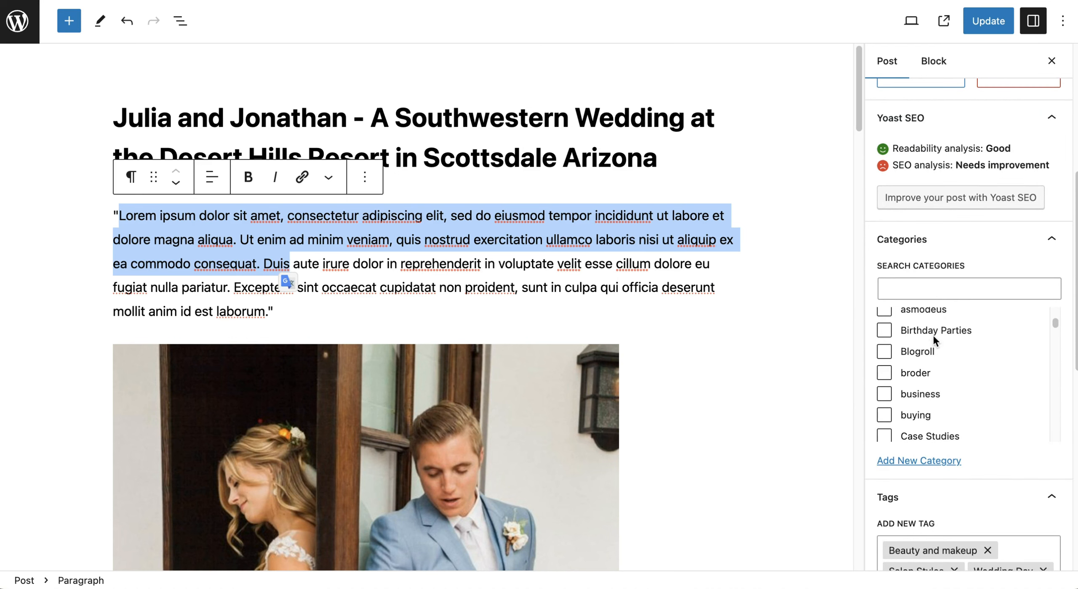
# - Leave the post editor without saving the changes, and open and look through the site's list of post categories
pyautogui.click(17, 20)
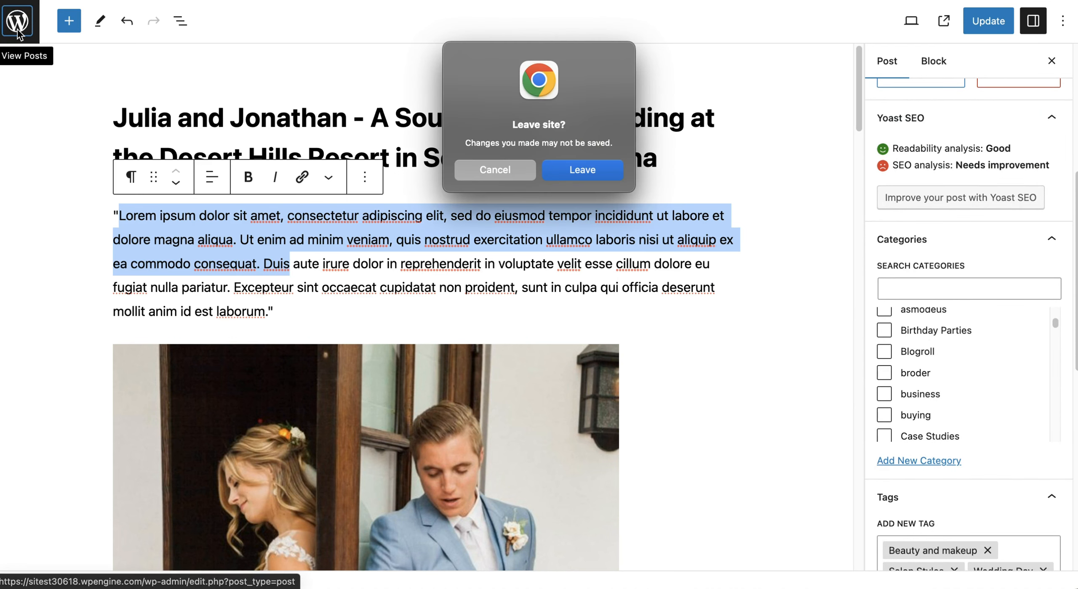
pyautogui.click(592, 170)
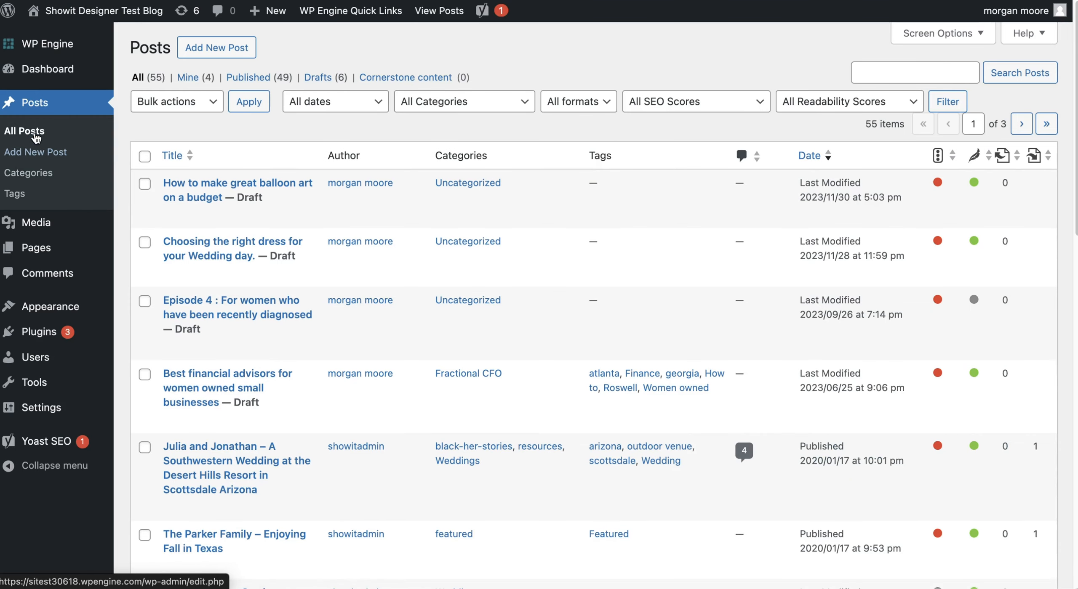
pyautogui.moveTo(46, 243)
pyautogui.click(34, 181)
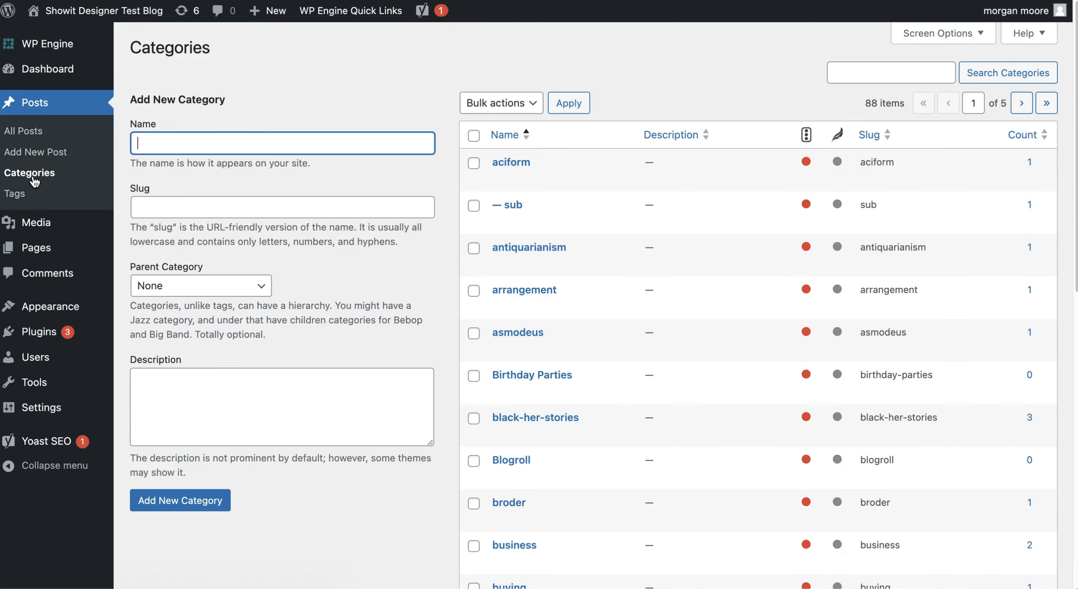
pyautogui.scroll(-15, 664, 251)
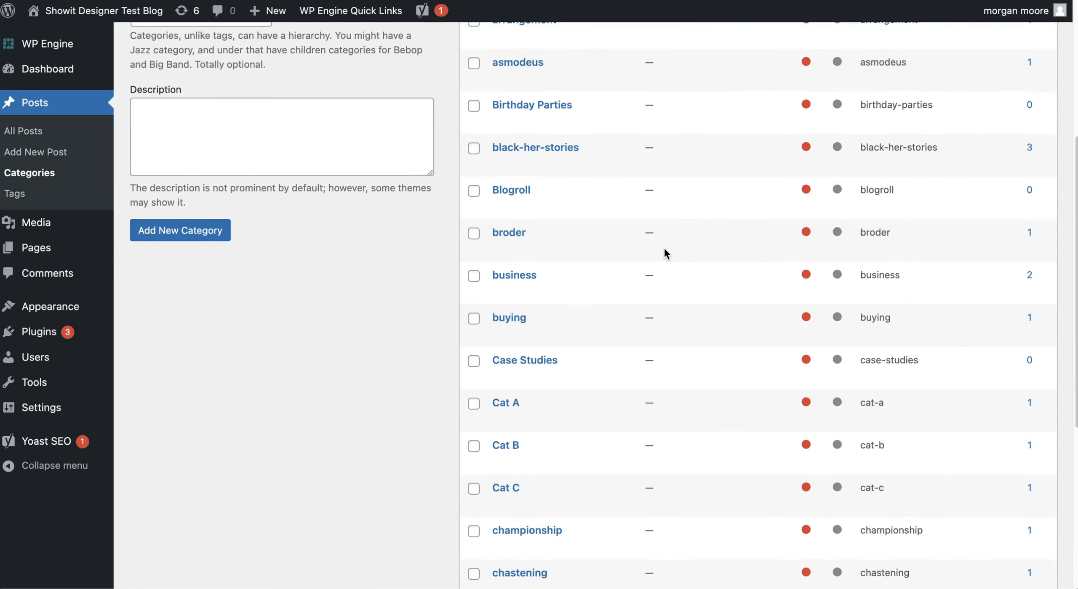
pyautogui.scroll(15, 664, 249)
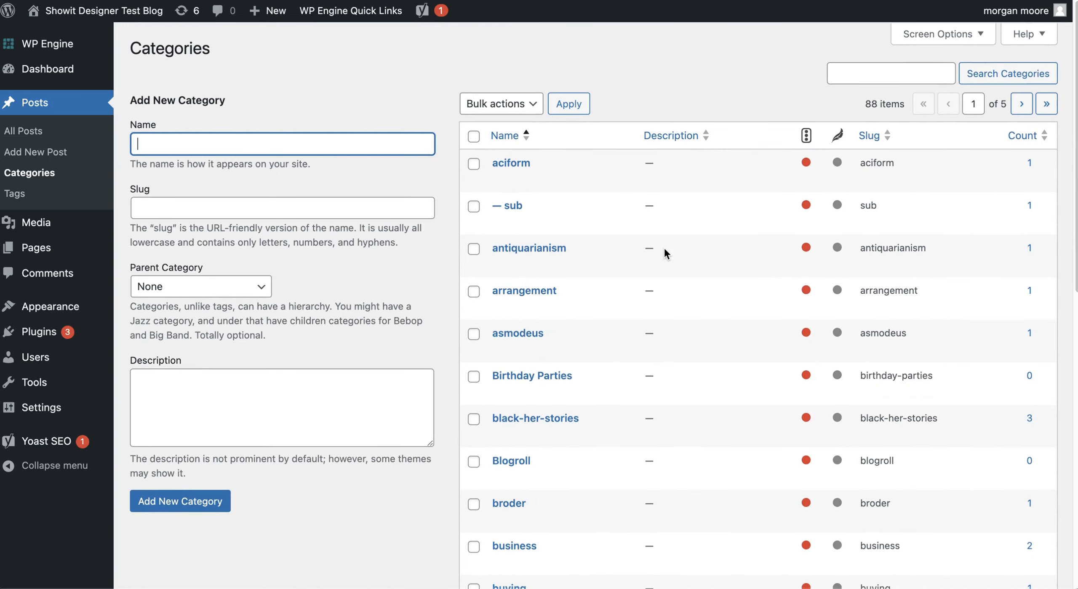
# - Add a new post category named "Beauty" without a parent category
pyautogui.write('Beauty')
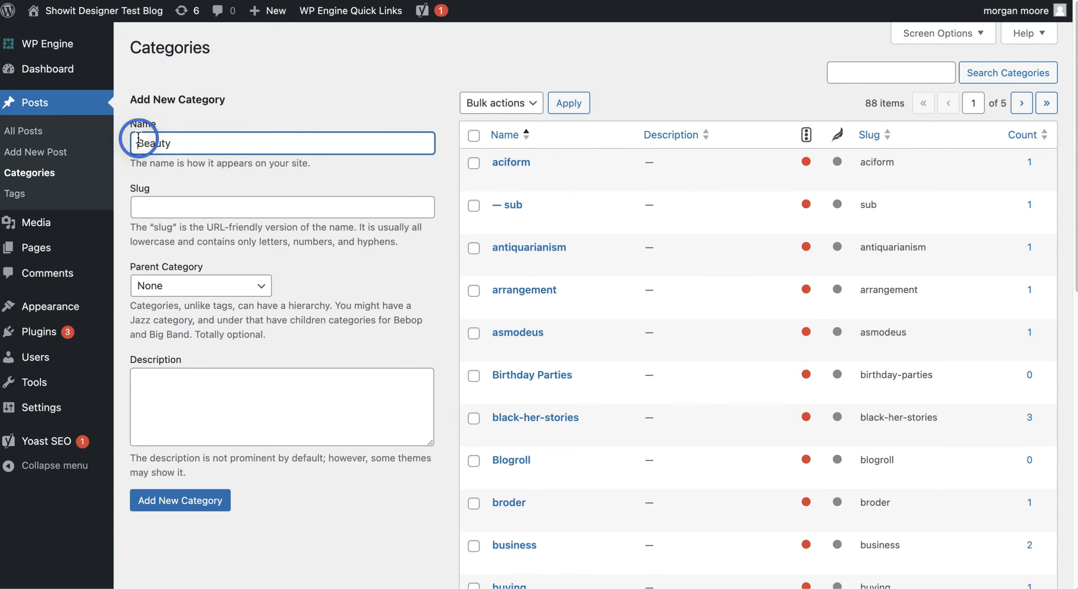
pyautogui.moveTo(137, 143); pyautogui.dragTo(191, 143)
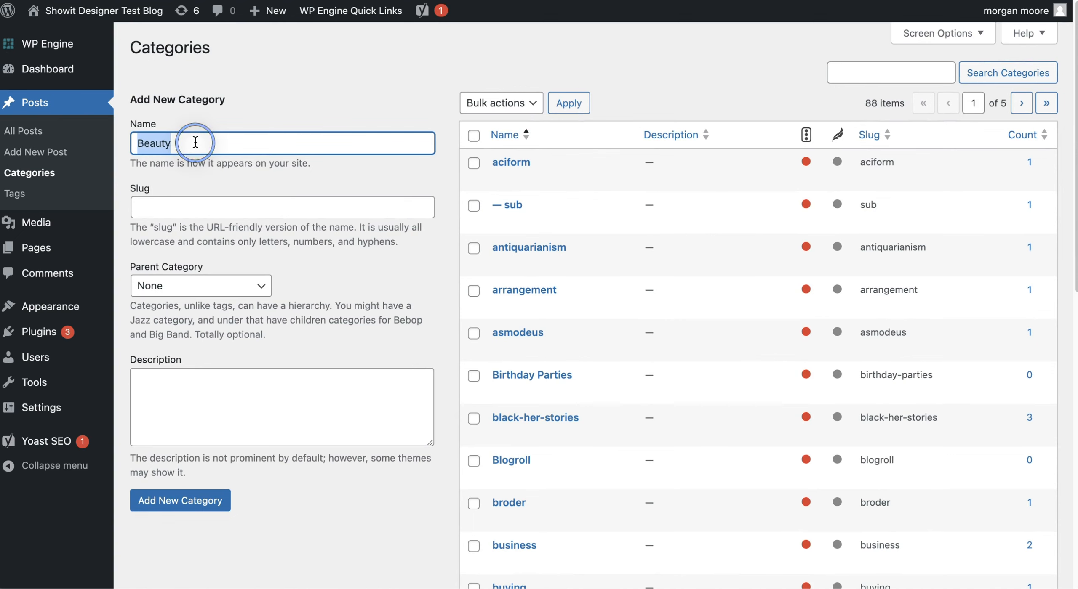
pyautogui.click(203, 510)
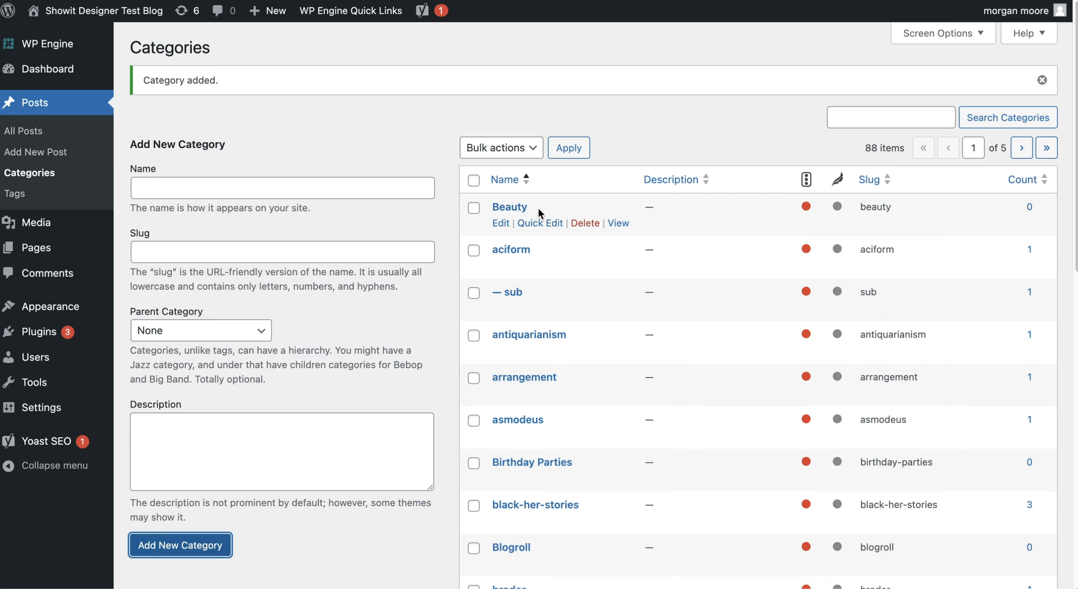
# - Highlight the slug of the new Beauty category and place the cursor in the empty category name field
pyautogui.moveTo(890, 206); pyautogui.dragTo(861, 210)
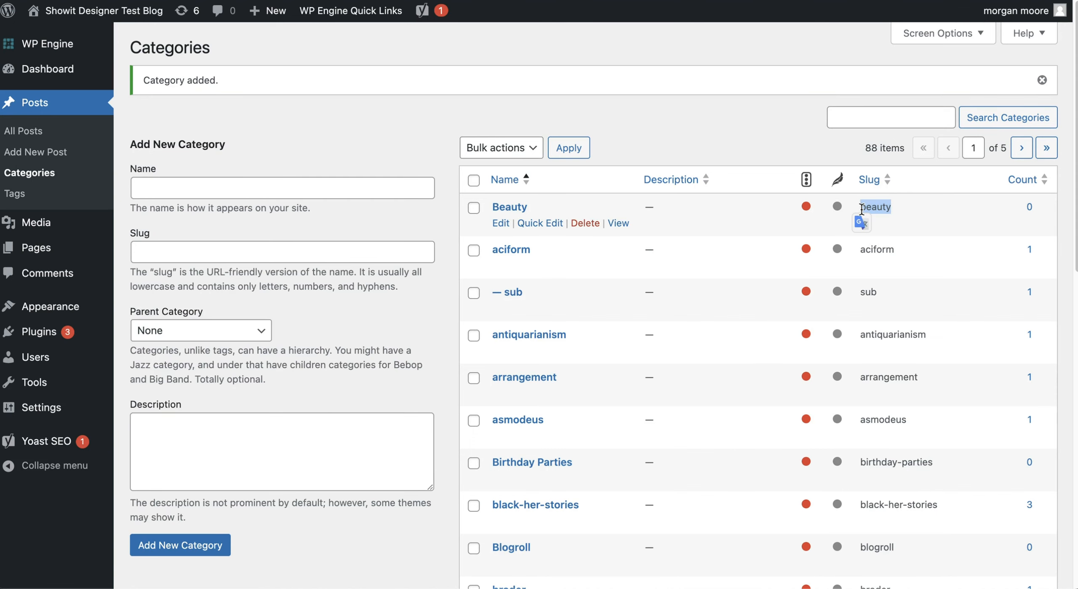
pyautogui.scroll(-2, 885, 307)
pyautogui.scroll(2, 885, 305)
pyautogui.click(189, 177)
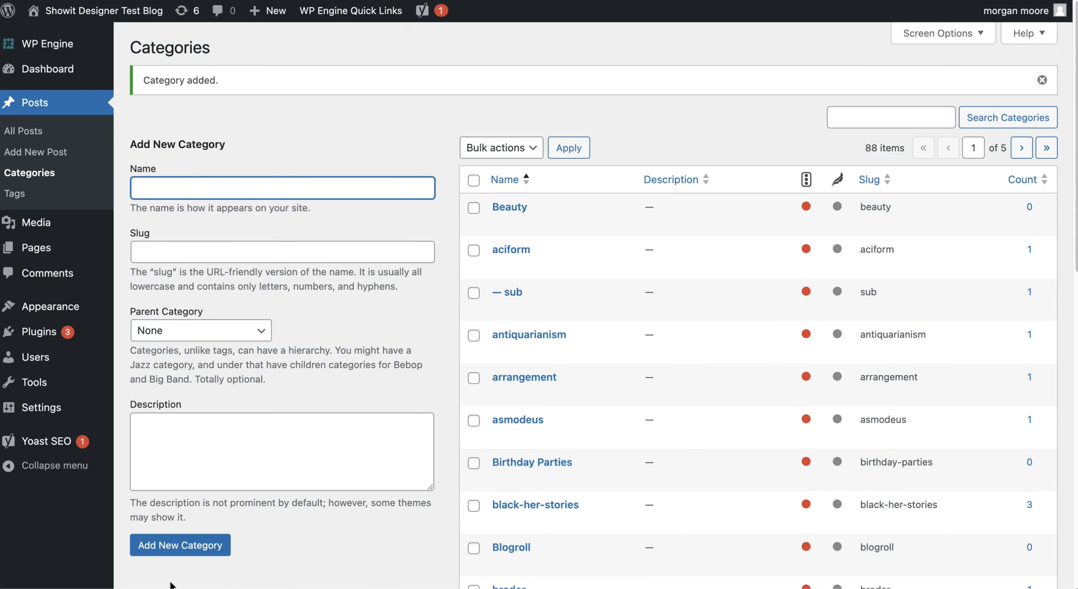
# - Look through the Southwestern wedding post in the editor, including the Yoast SEO section beneath its content
pyautogui.moveTo(553, 313)
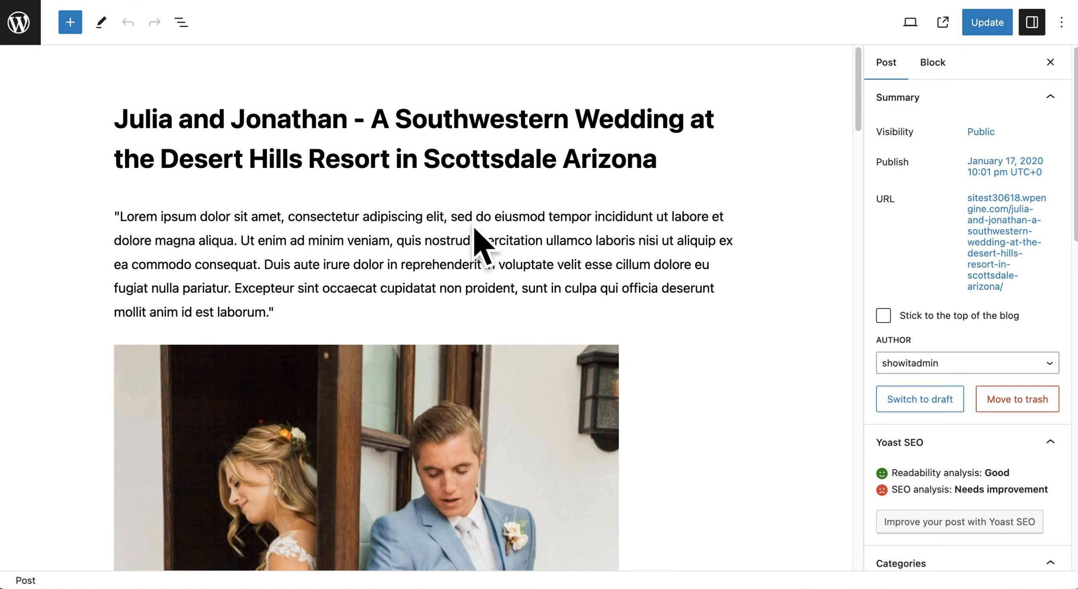
pyautogui.scroll(-2, 421, 235)
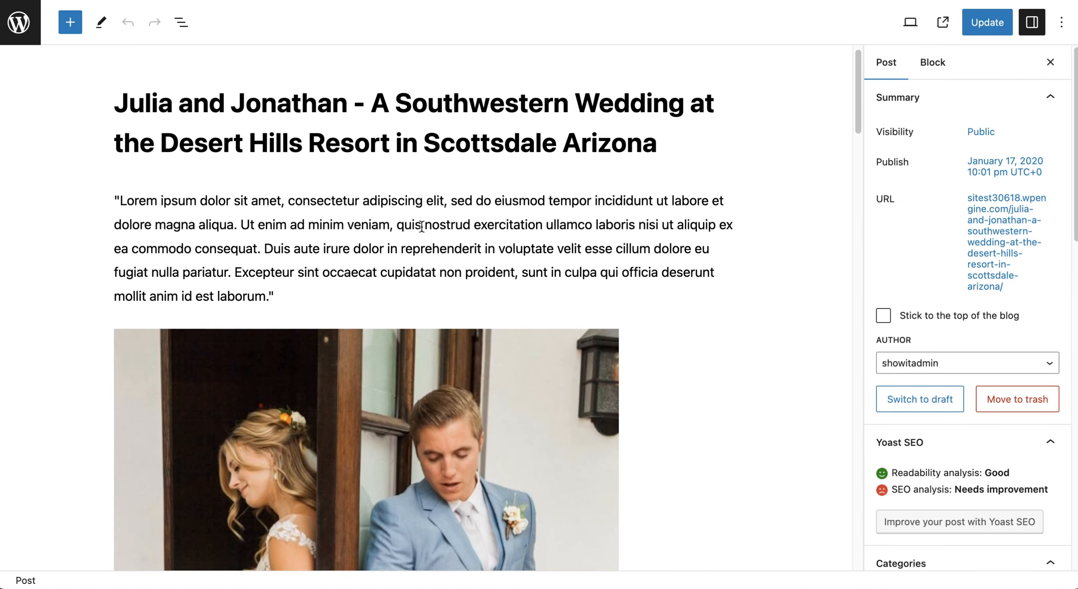
pyautogui.scroll(-15, 272, 283)
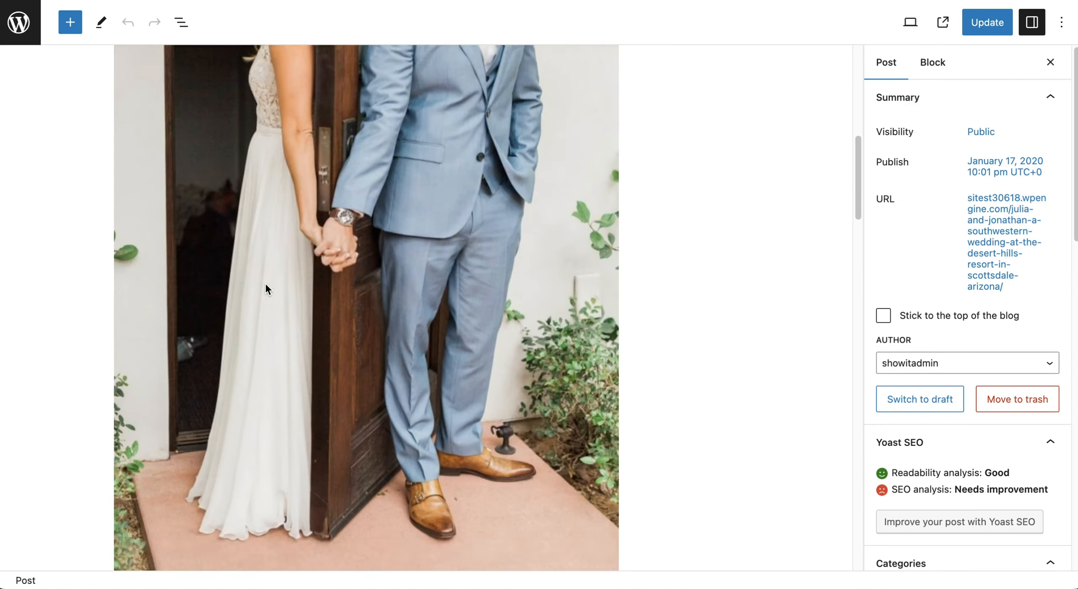
pyautogui.scroll(-2, 265, 289)
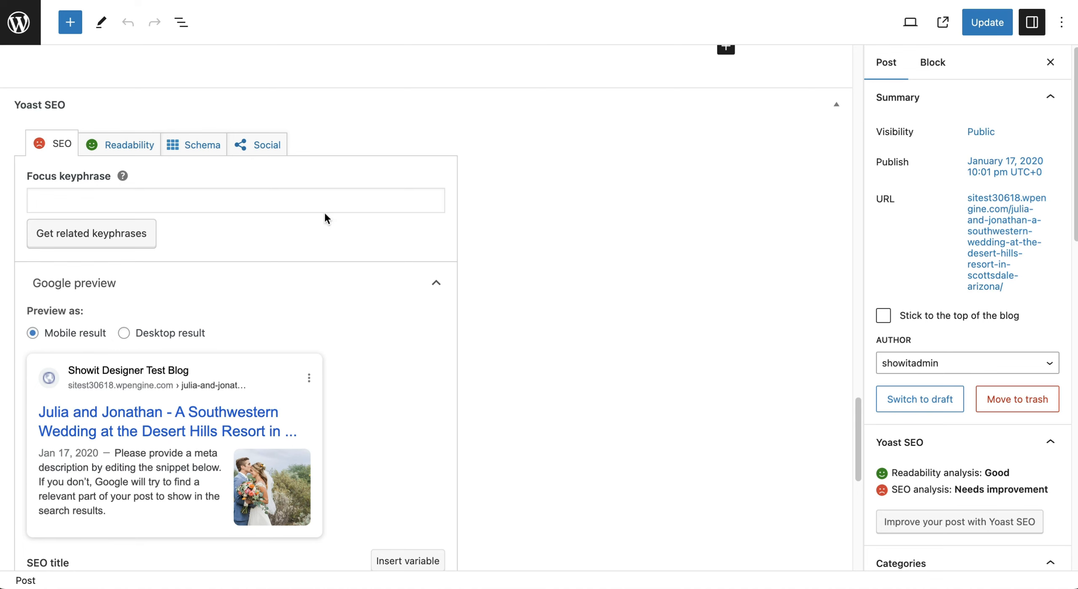
pyautogui.scroll(20, 213, 200)
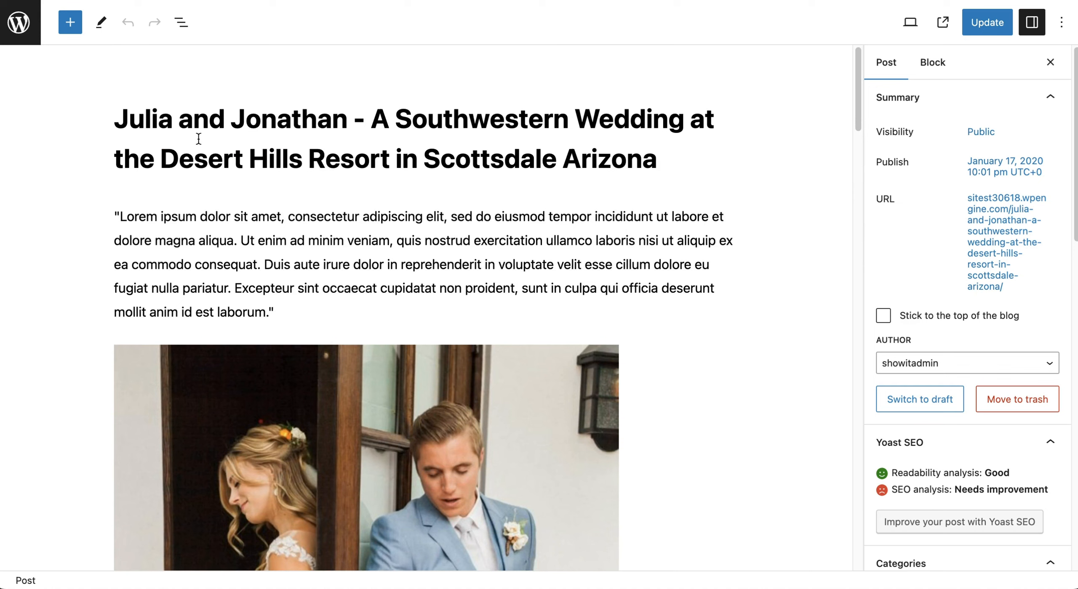
# - Copy "Southwestern Wedding" from the post title and enter it as the Yoast SEO focus keyphrase
pyautogui.moveTo(394, 123); pyautogui.dragTo(681, 126)
pyautogui.press('super+c')
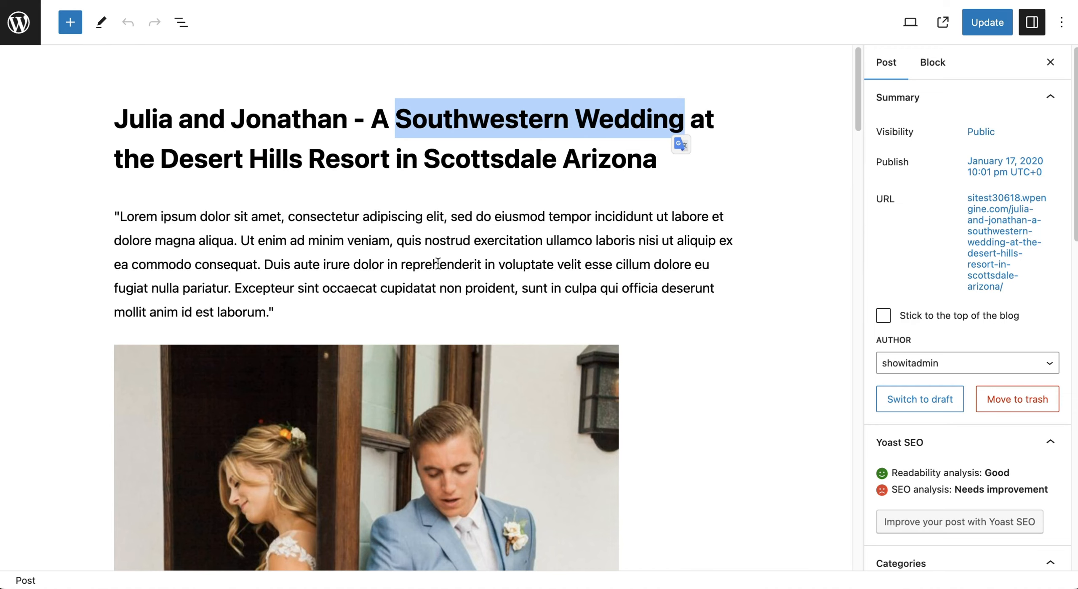
pyautogui.scroll(-15, 438, 261)
pyautogui.scroll(-10, 439, 219)
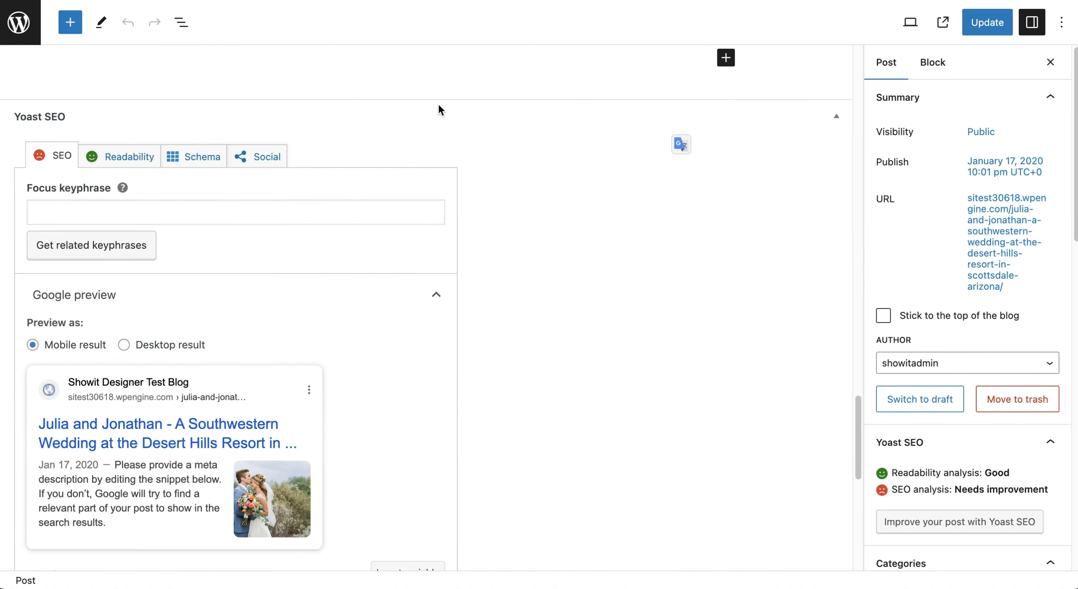
pyautogui.click(125, 205)
pyautogui.press('super+v')
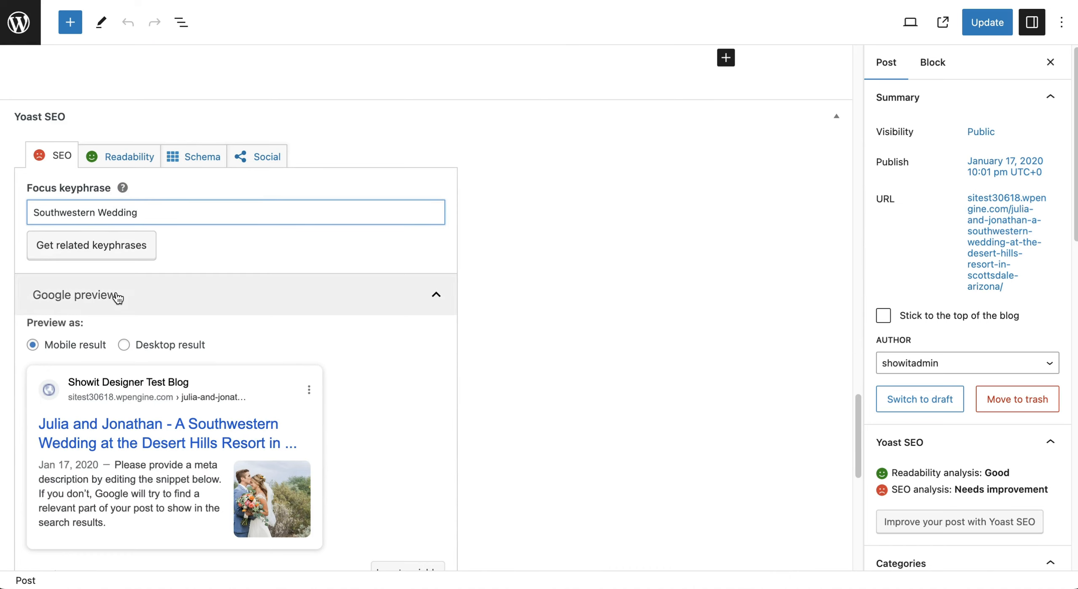
# - Switch the Yoast Google preview to show the desktop result
pyautogui.scroll(-1, 117, 298)
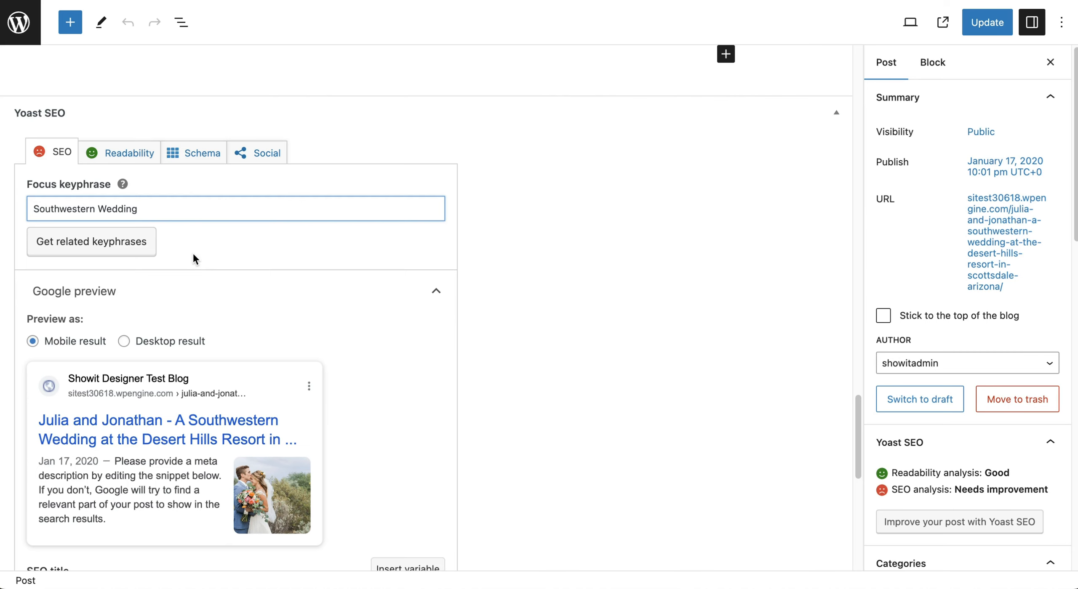
pyautogui.scroll(-2, 146, 307)
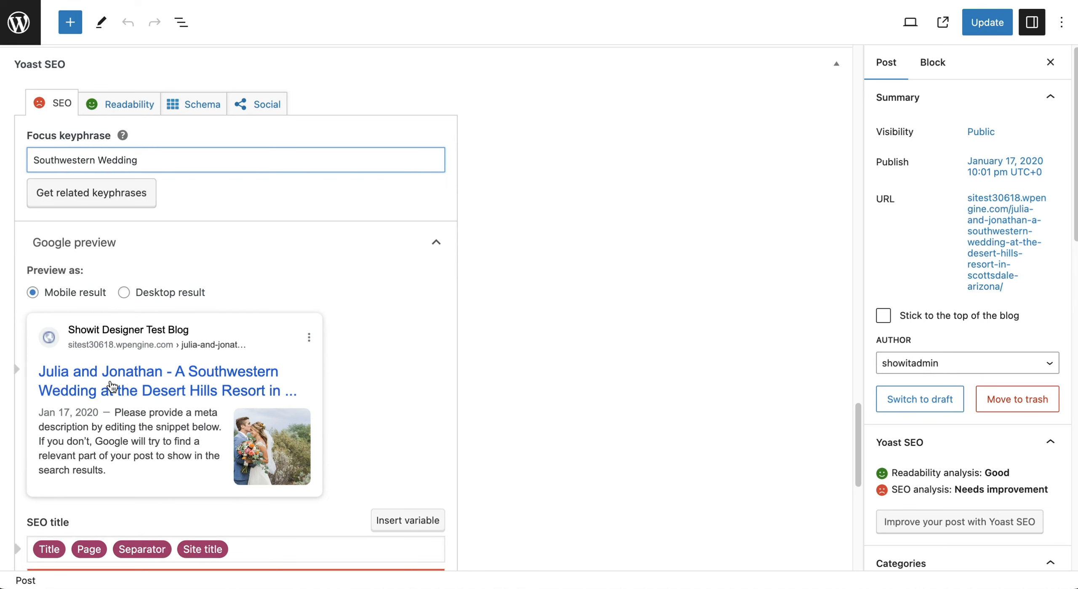
pyautogui.click(124, 293)
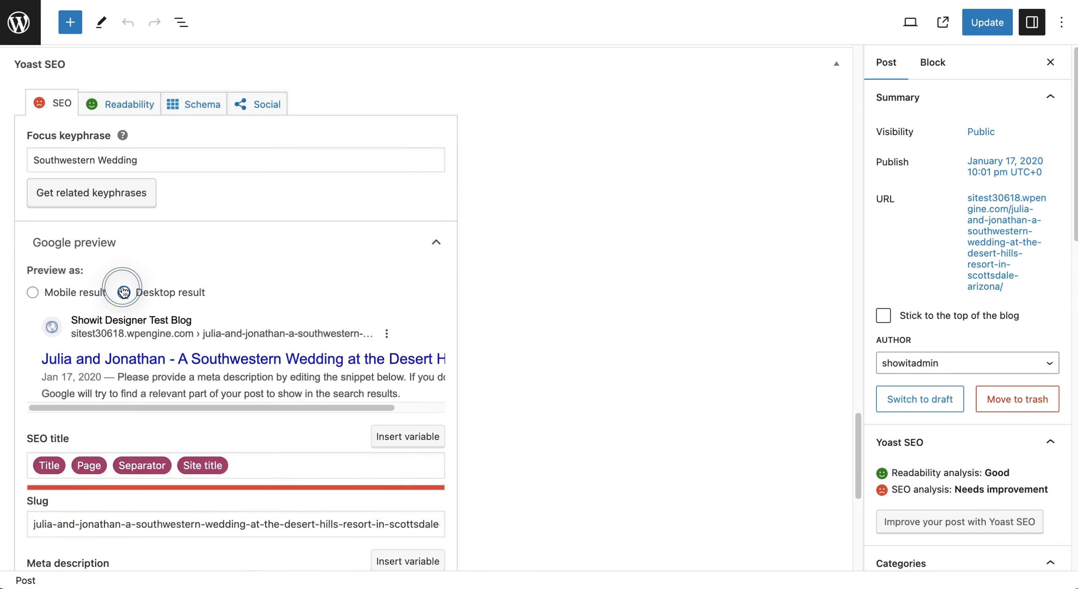
# - Highlight the full slug in the Yoast search appearance settings and look over the SEO title, slug and meta description
pyautogui.scroll(-5, 84, 330)
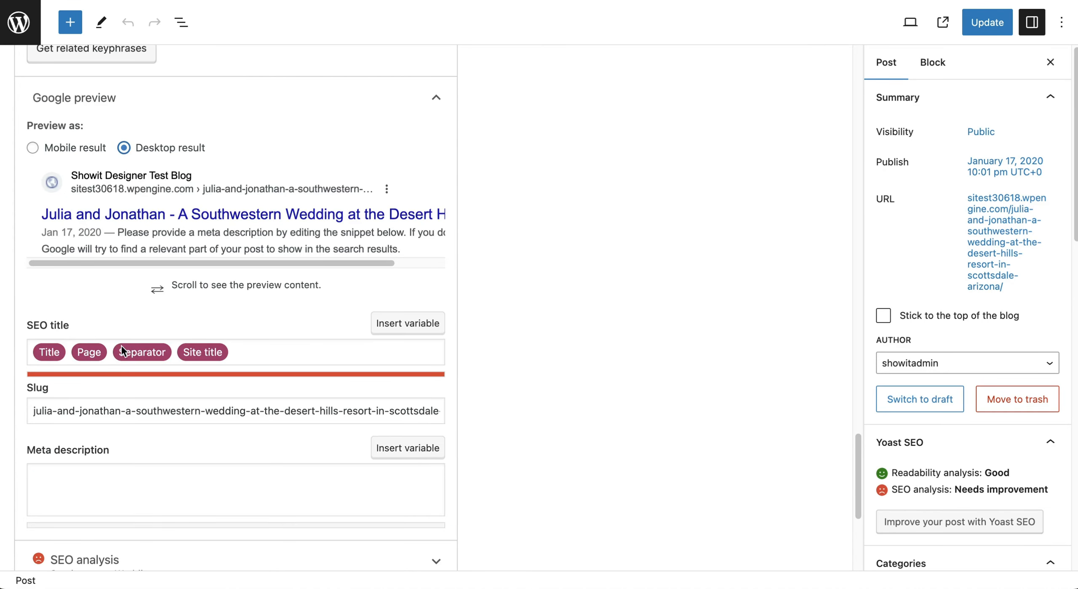
pyautogui.click(48, 415)
pyautogui.moveTo(30, 411); pyautogui.dragTo(493, 443)
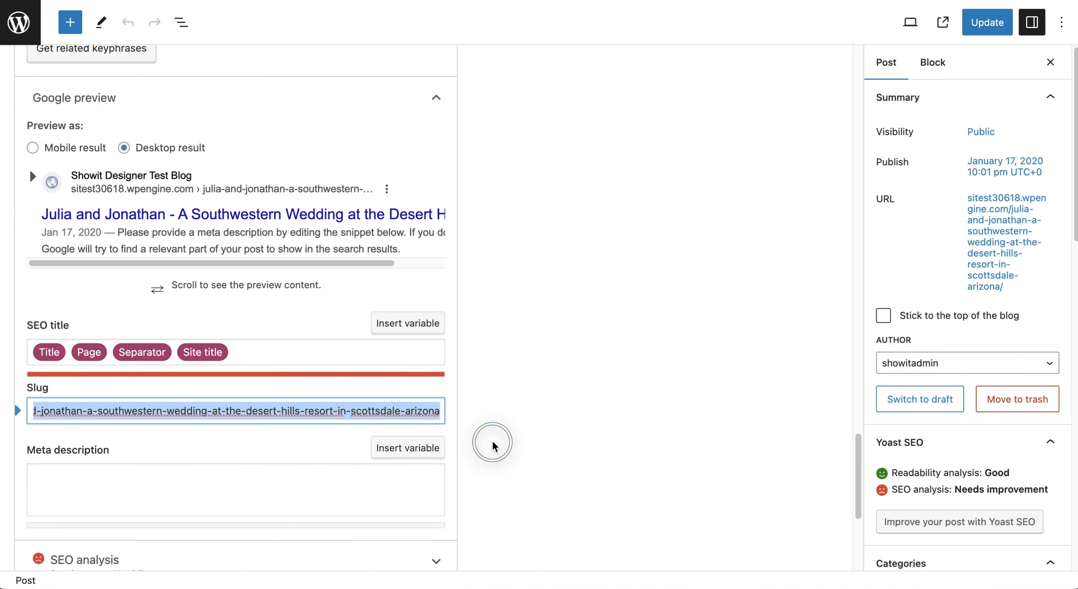
pyautogui.hscroll(-2, 321, 409)
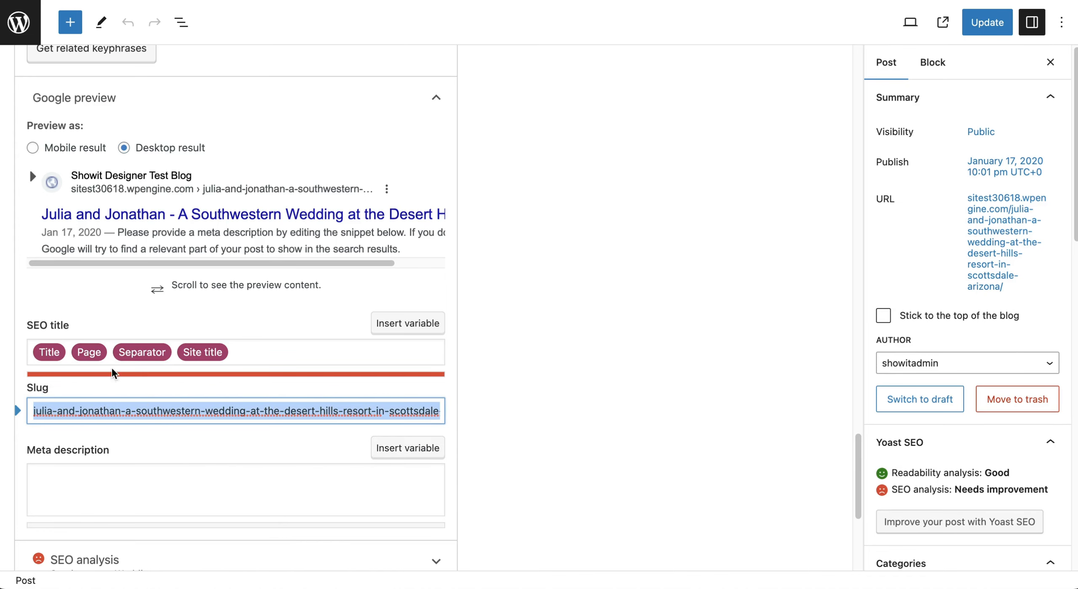
pyautogui.scroll(-2, 96, 418)
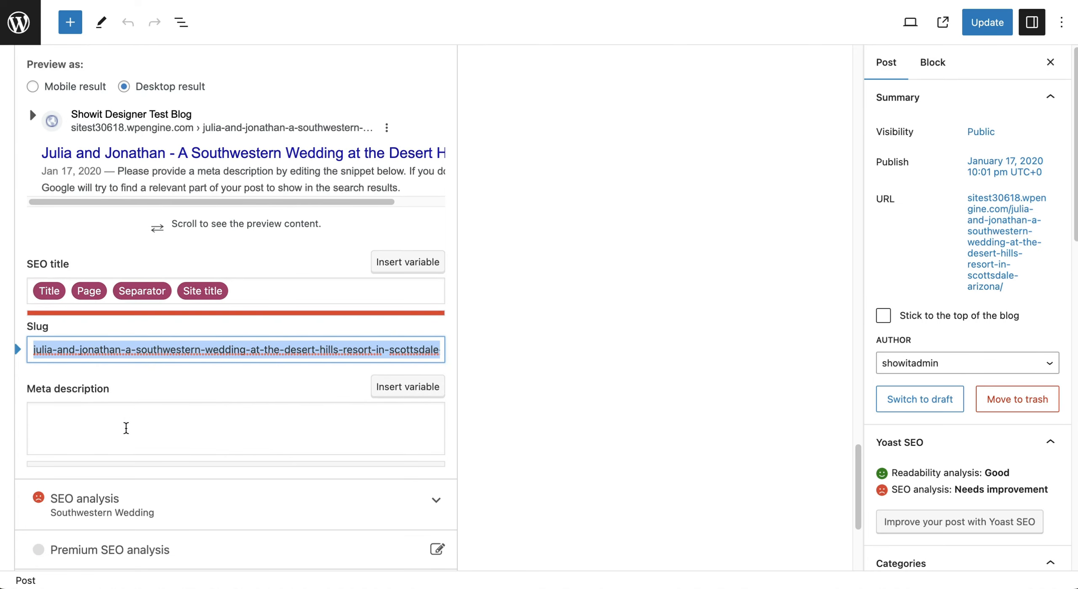
# - Enter the meta description "Soho house beauty works with brides looking for the perfect Southwestern Wedding"
pyautogui.click(127, 426)
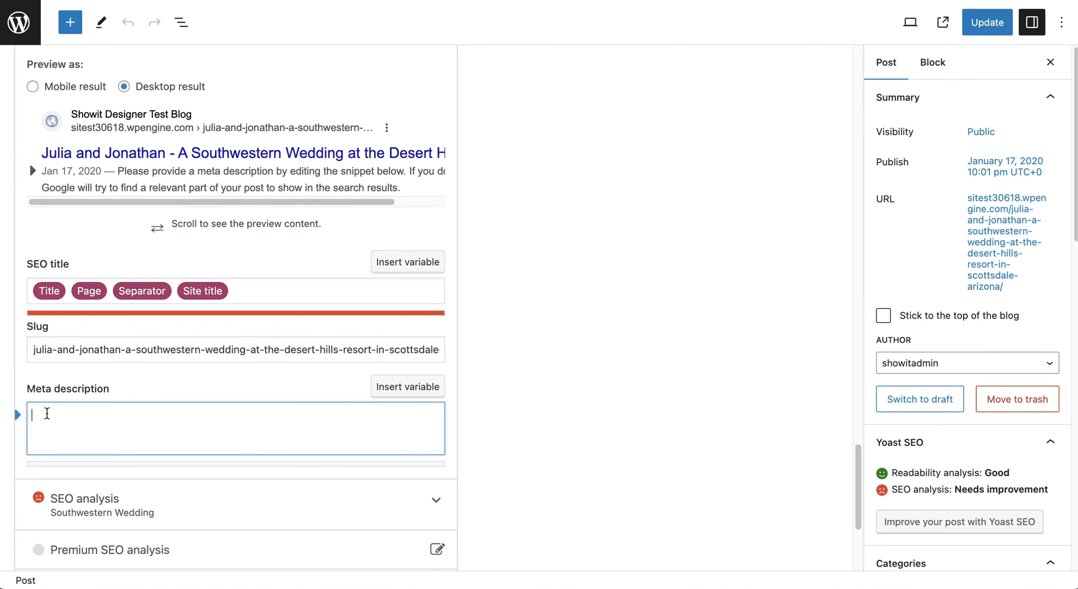
pyautogui.scroll(-1, 47, 413)
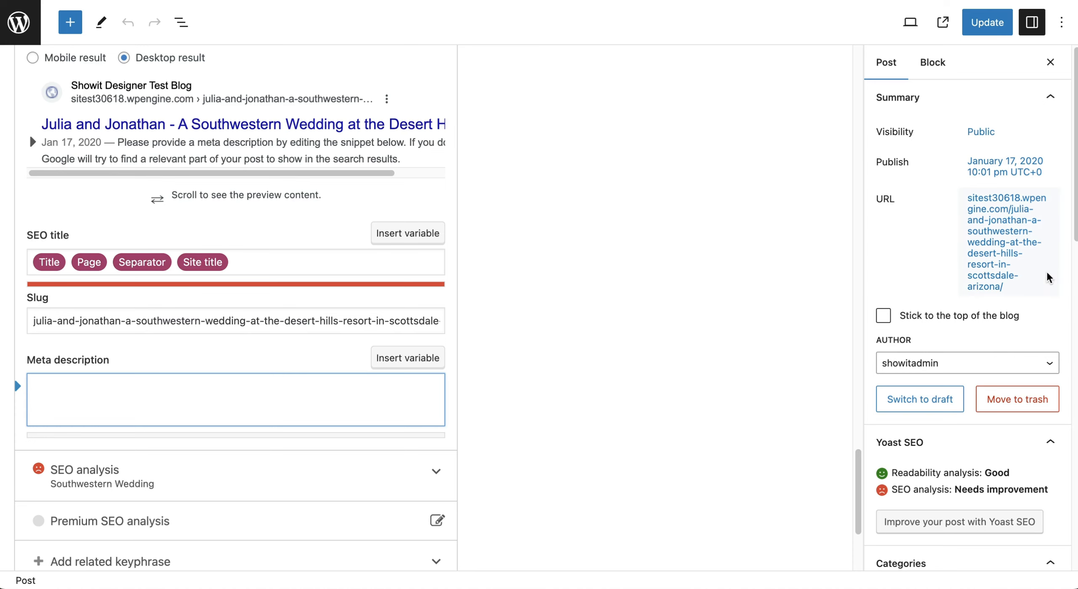
pyautogui.scroll(5, 334, 229)
pyautogui.scroll(-4, 333, 230)
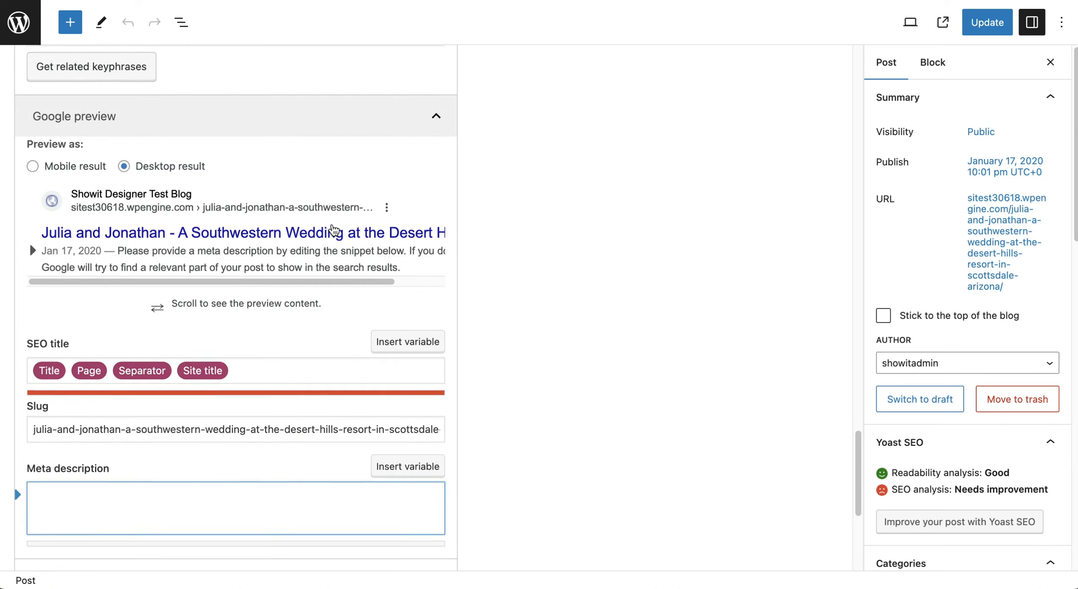
pyautogui.write('Soho house beauty works with brides looking for the perfect Southwestern Wedding')
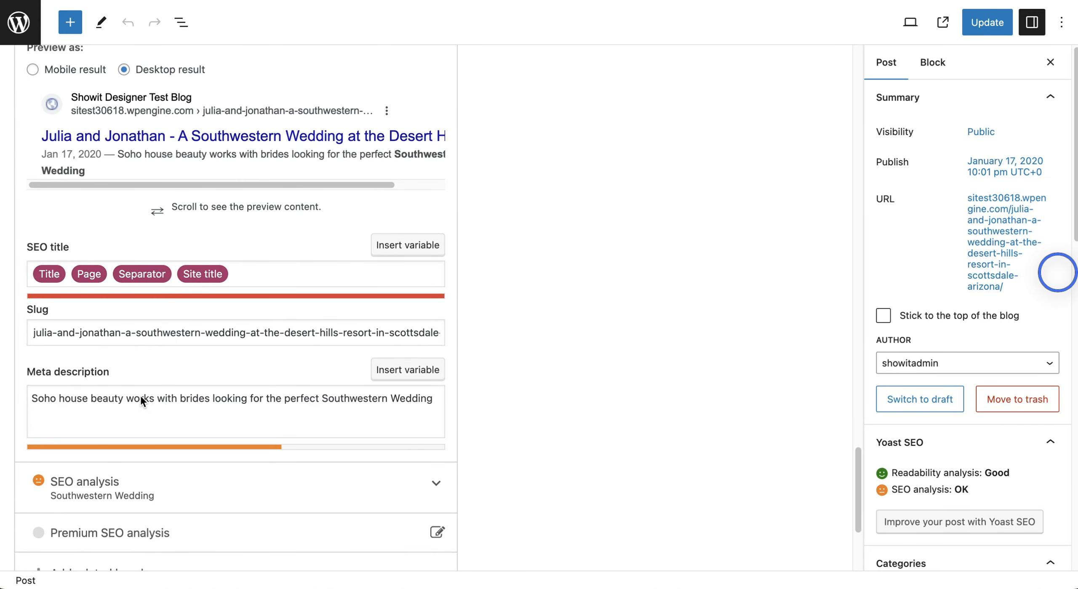
# - Extend the end of the meta description with "bridal look. Learn how Soho House did it."
pyautogui.click(428, 401)
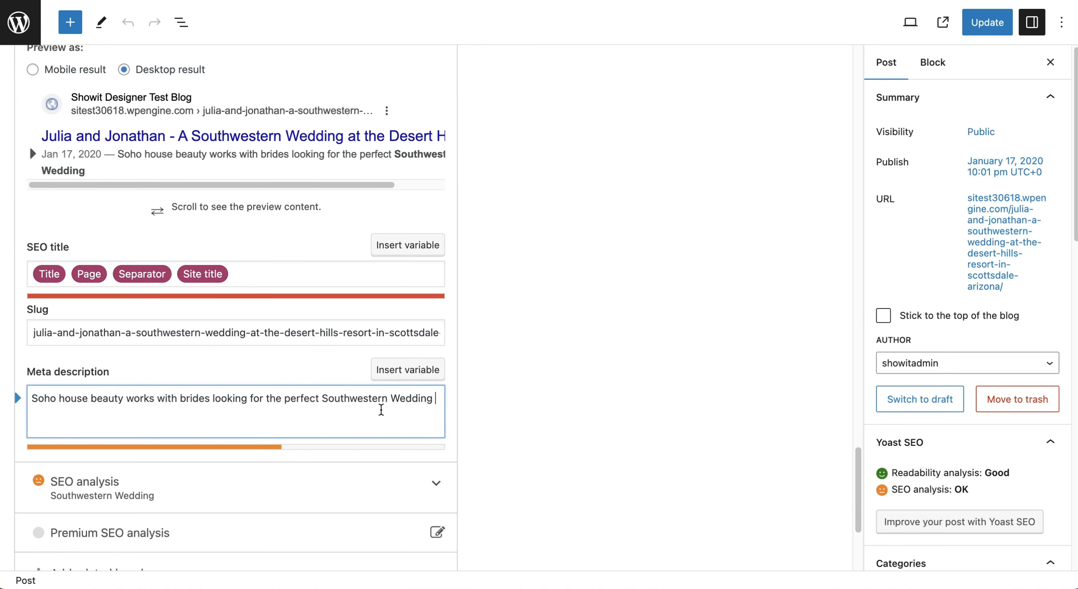
pyautogui.scroll(-1, 366, 407)
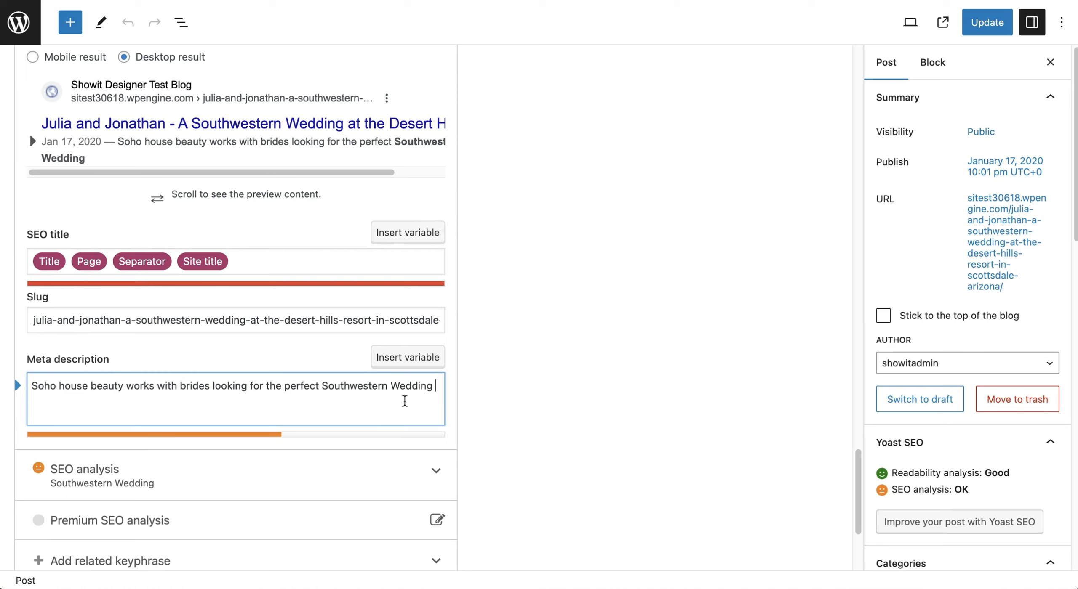
pyautogui.write('in')
pyautogui.press('BackSpace')
pyautogui.press('BackSpace')
pyautogui.write('bridal look. Learn how ')
pyautogui.write('Soho House ')
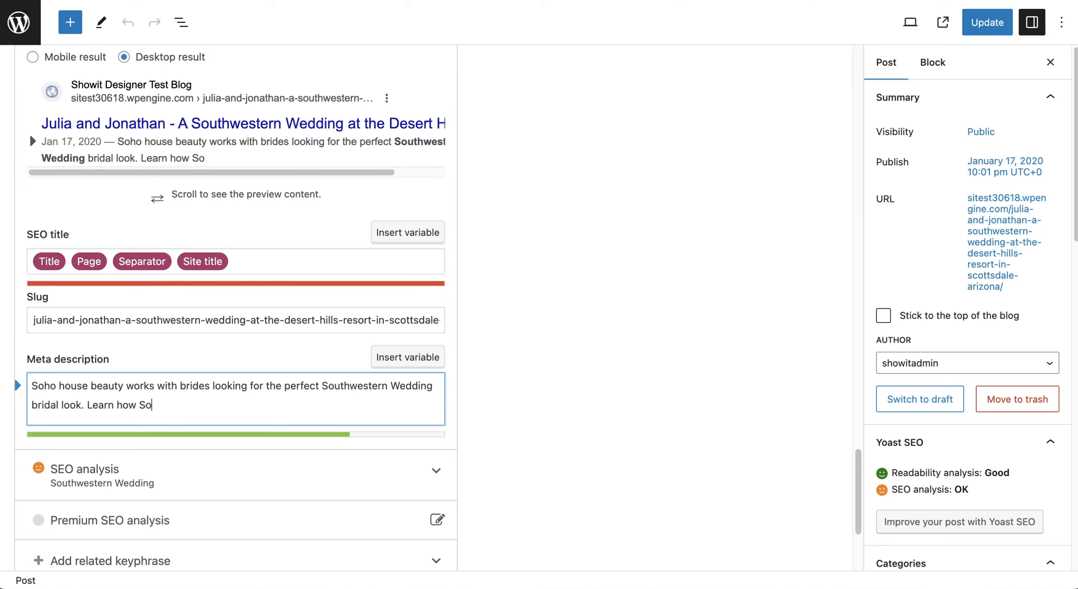
pyautogui.write('did it.')
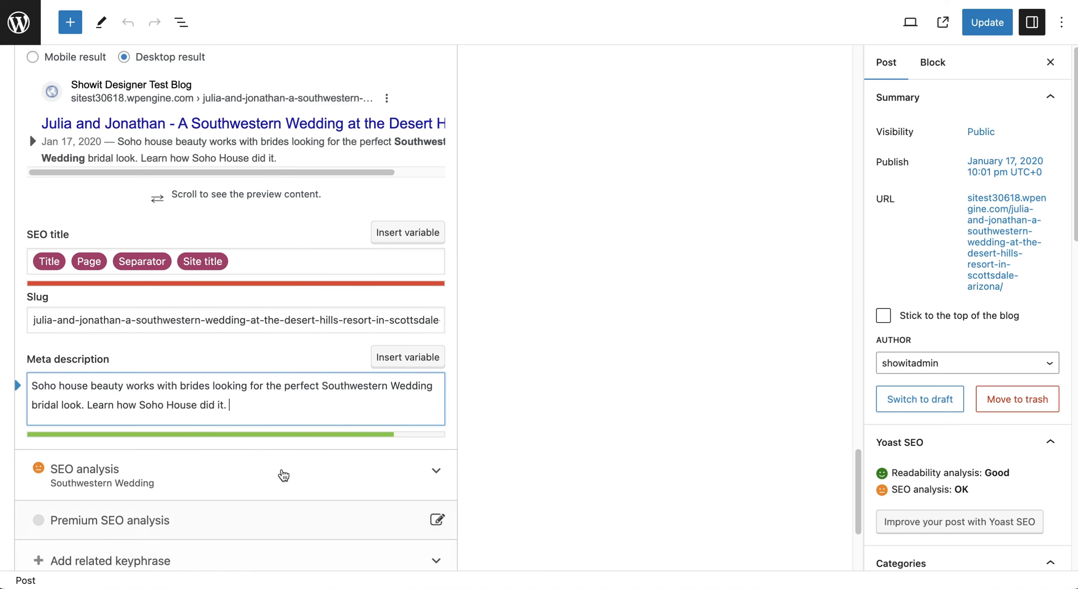
# - Highlight the whole meta description, and highlight just the keyphrase "Southwestern Wedding" within it
pyautogui.moveTo(233, 409); pyautogui.dragTo(34, 372)
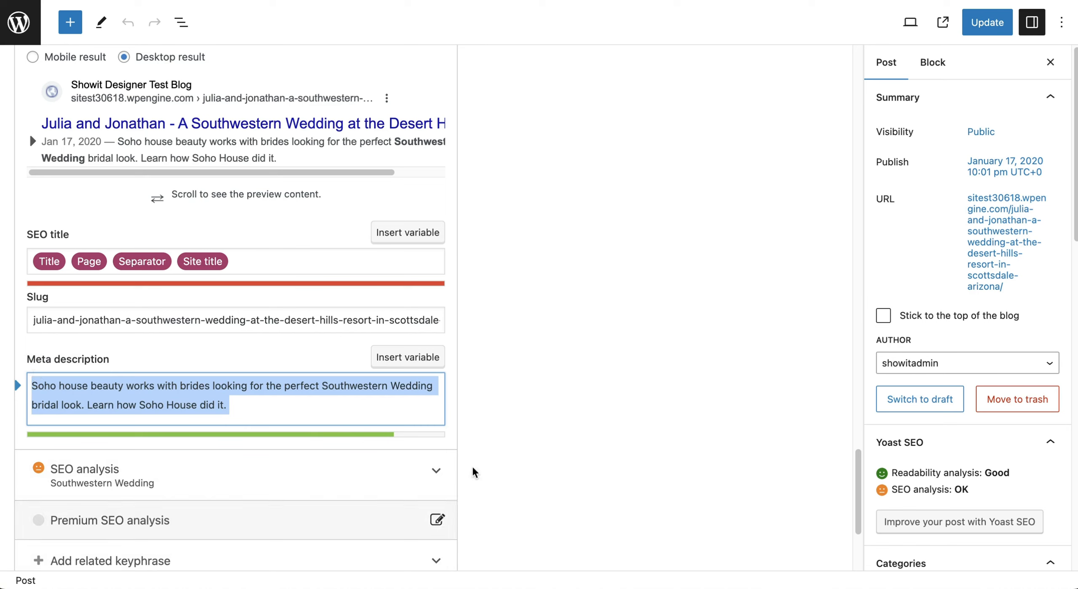
pyautogui.click(356, 386)
pyautogui.moveTo(321, 384); pyautogui.dragTo(430, 393)
pyautogui.scroll(-3, 430, 393)
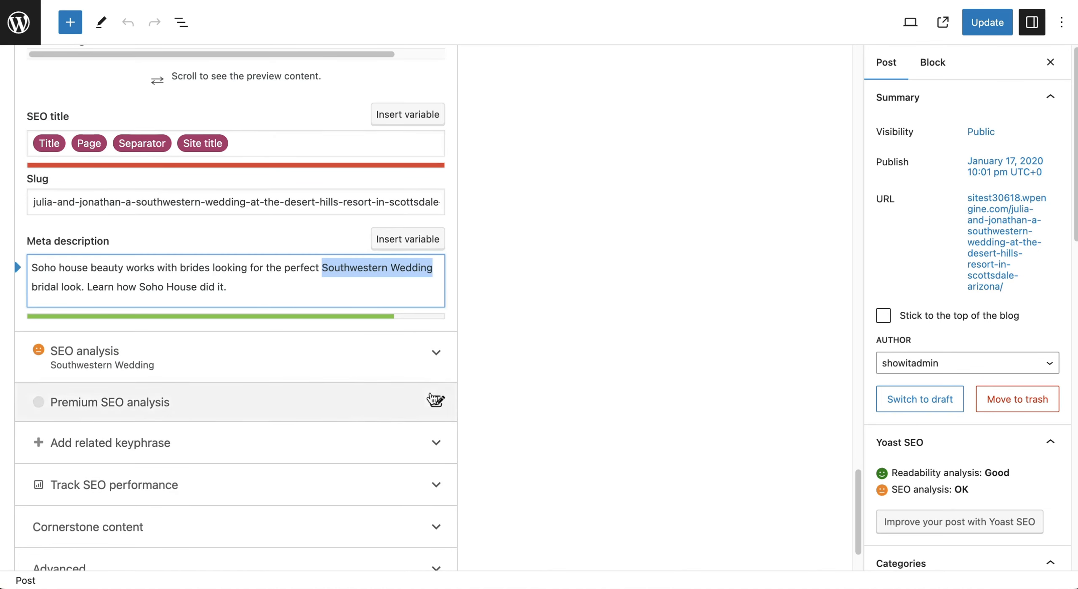
# - Expand the SEO analysis for the keyphrase and read through its problems, improvements and good results
pyautogui.click(435, 353)
pyautogui.scroll(-4, 275, 337)
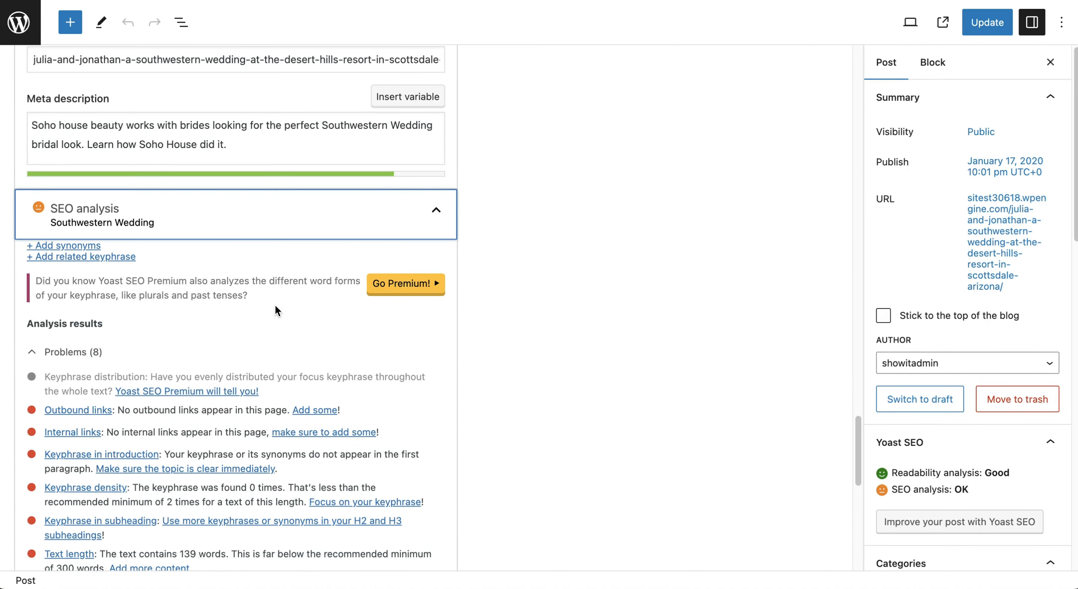
pyautogui.scroll(-10, 43, 363)
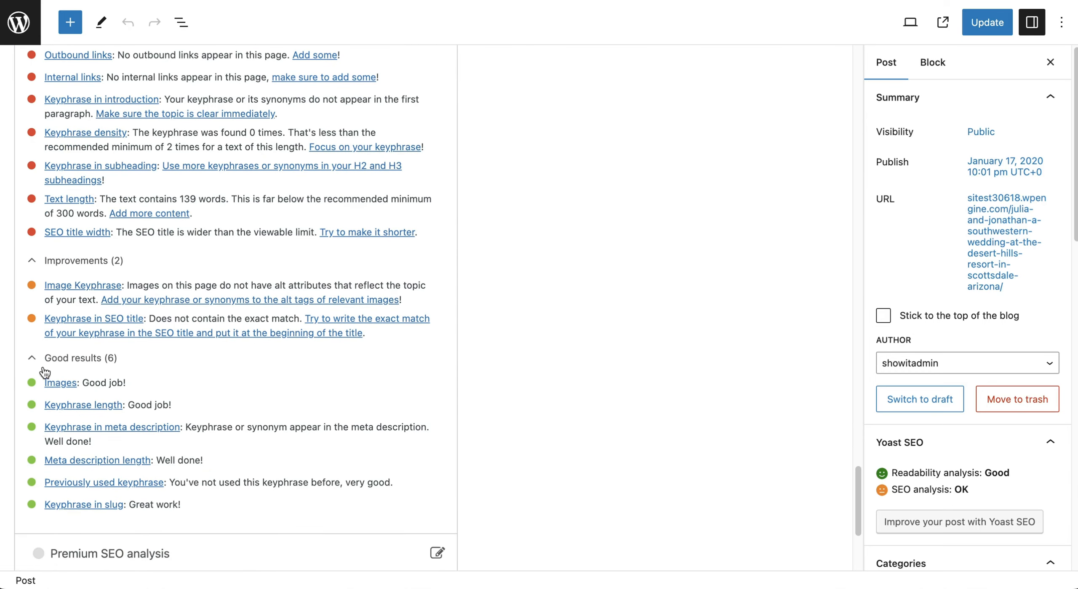
pyautogui.scroll(2, 44, 370)
pyautogui.scroll(4, 35, 381)
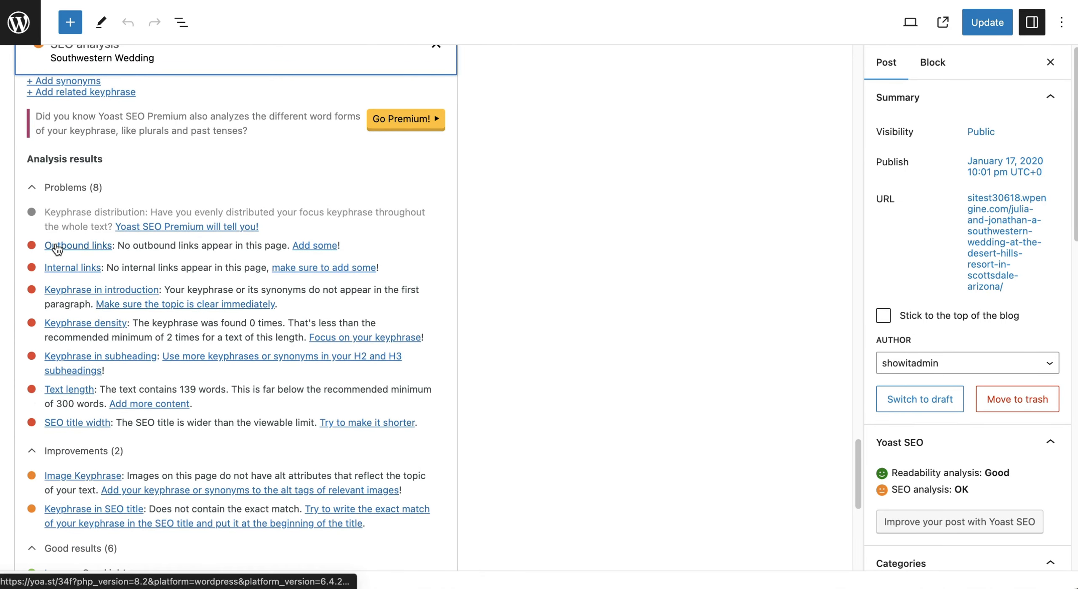
pyautogui.scroll(-5, 53, 246)
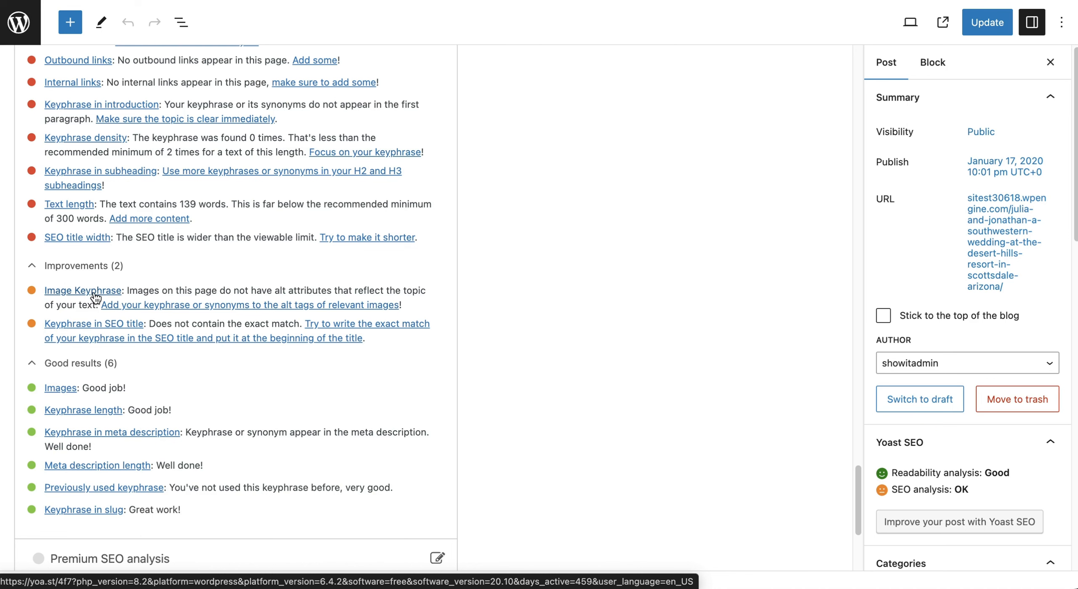
pyautogui.scroll(-3, 108, 324)
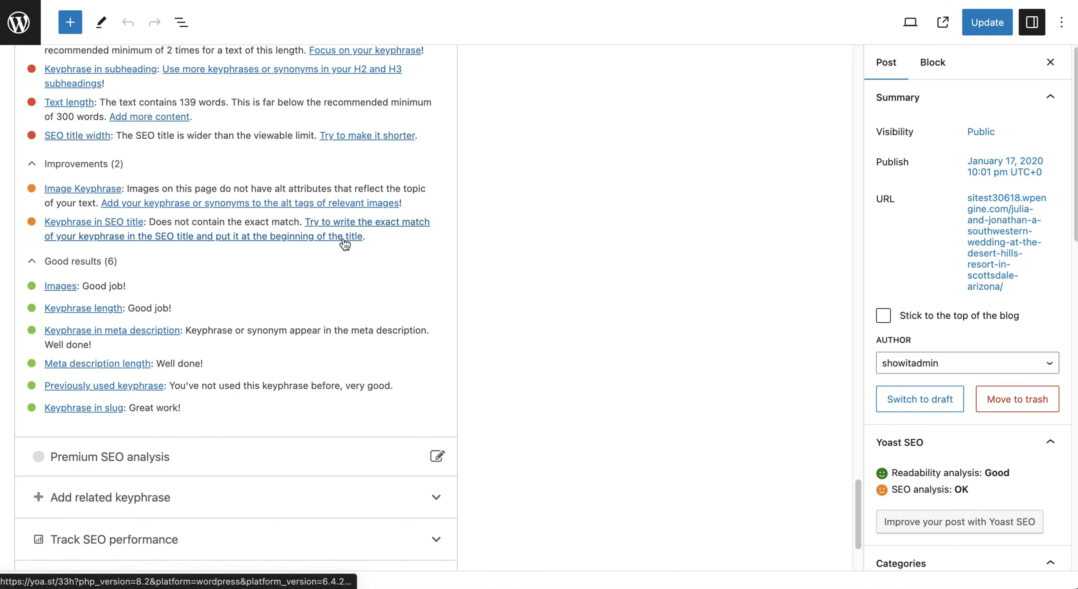
# - Reword the post title so it opens with "A Southwestern Wedding for" ahead of the couple's names
pyautogui.scroll(15, 365, 236)
pyautogui.scroll(10, 366, 237)
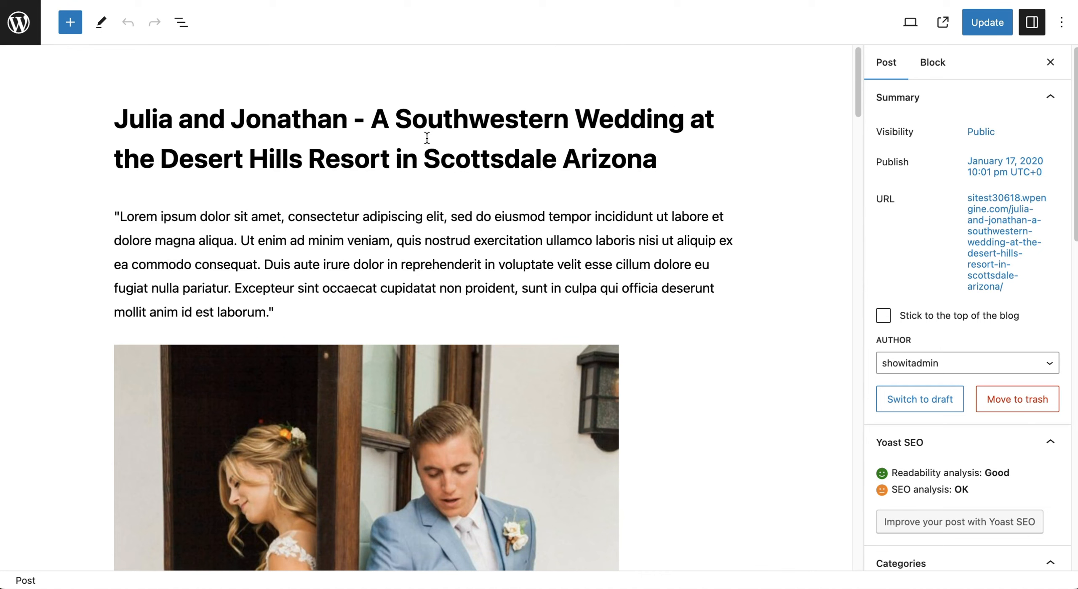
pyautogui.moveTo(396, 118); pyautogui.dragTo(681, 121)
pyautogui.click(389, 119)
pyautogui.moveTo(370, 120); pyautogui.dragTo(691, 125)
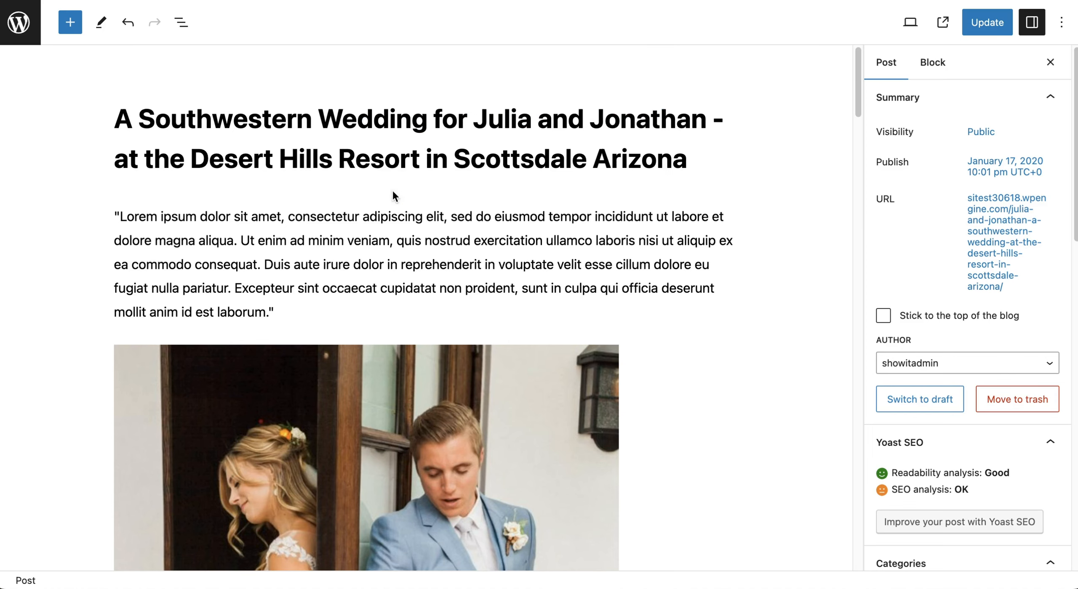
# - Check the focus keyphrase and delete the leading "A" so the post title starts with "Southwestern Wedding"
pyautogui.scroll(-20, 392, 189)
pyautogui.scroll(-4, 393, 190)
pyautogui.scroll(15, 148, 459)
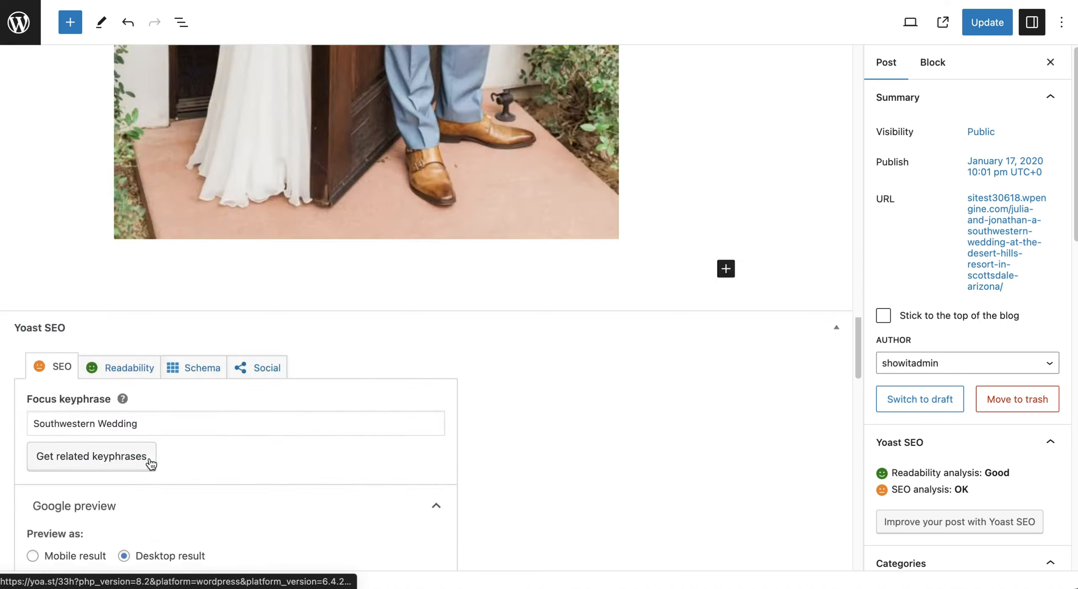
pyautogui.scroll(15, 148, 456)
pyautogui.click(141, 118)
pyautogui.press('BackSpace')
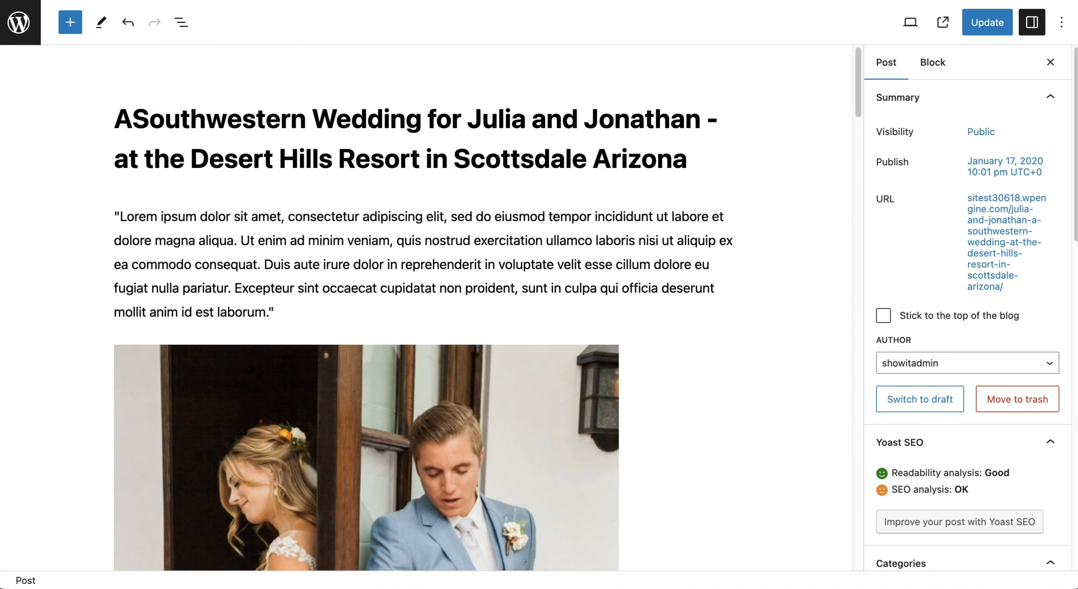
pyautogui.press('BackSpace')
# - Review the SEO analysis results again for the reworded title, focusing on the keyphrase in SEO title check
pyautogui.scroll(-20, 188, 154)
pyautogui.scroll(-20, 189, 156)
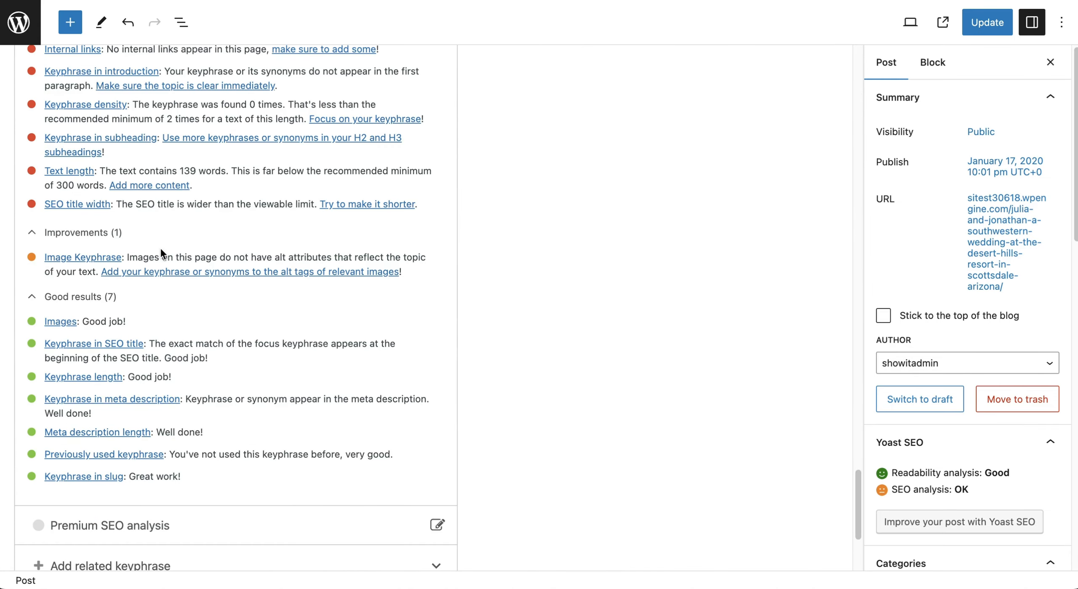
pyautogui.scroll(3, 160, 247)
pyautogui.scroll(-3, 121, 484)
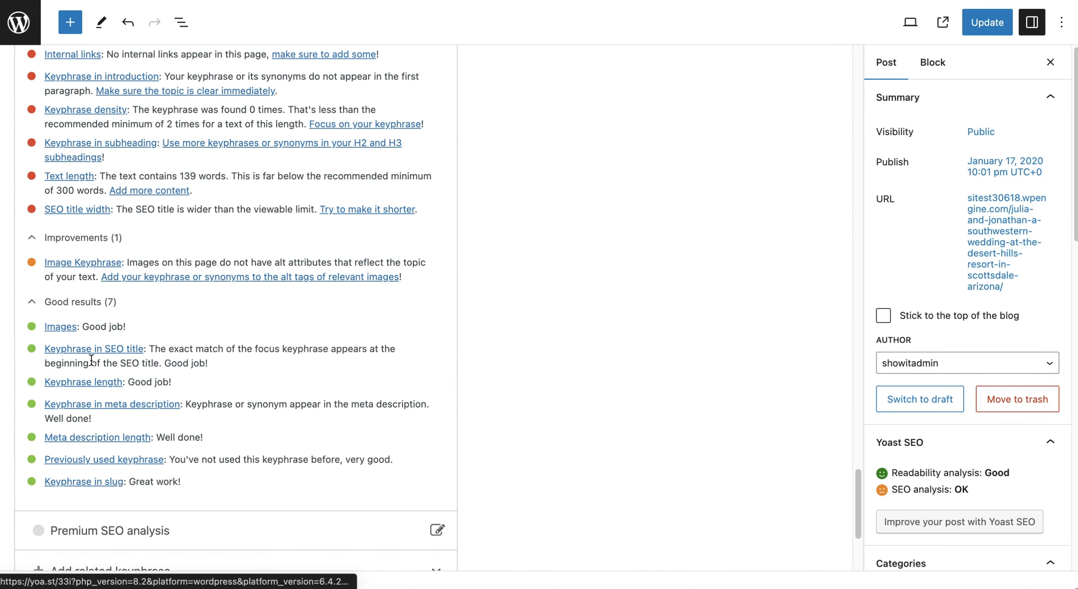
pyautogui.scroll(1, 92, 364)
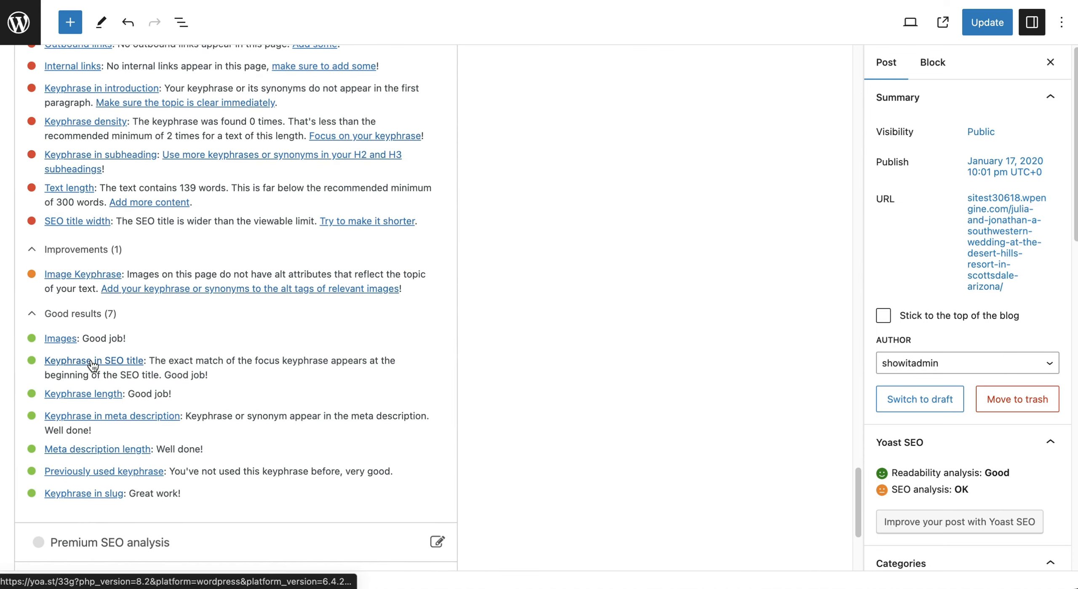
# - Move the dash in the post title so that it directly follows "Southwestern Wedding"
pyautogui.scroll(15, 92, 366)
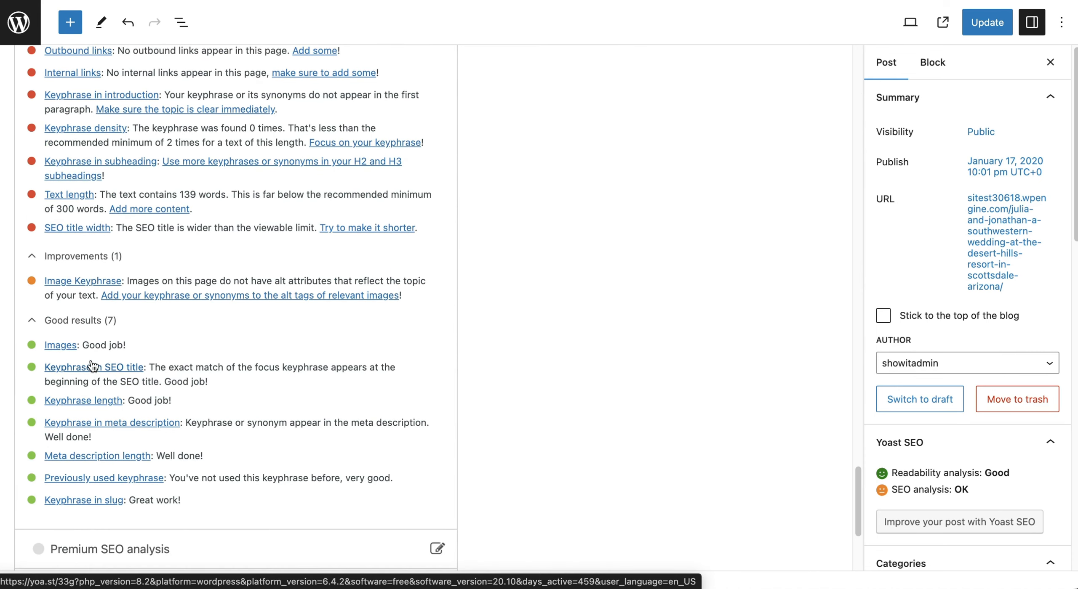
pyautogui.scroll(5, 93, 365)
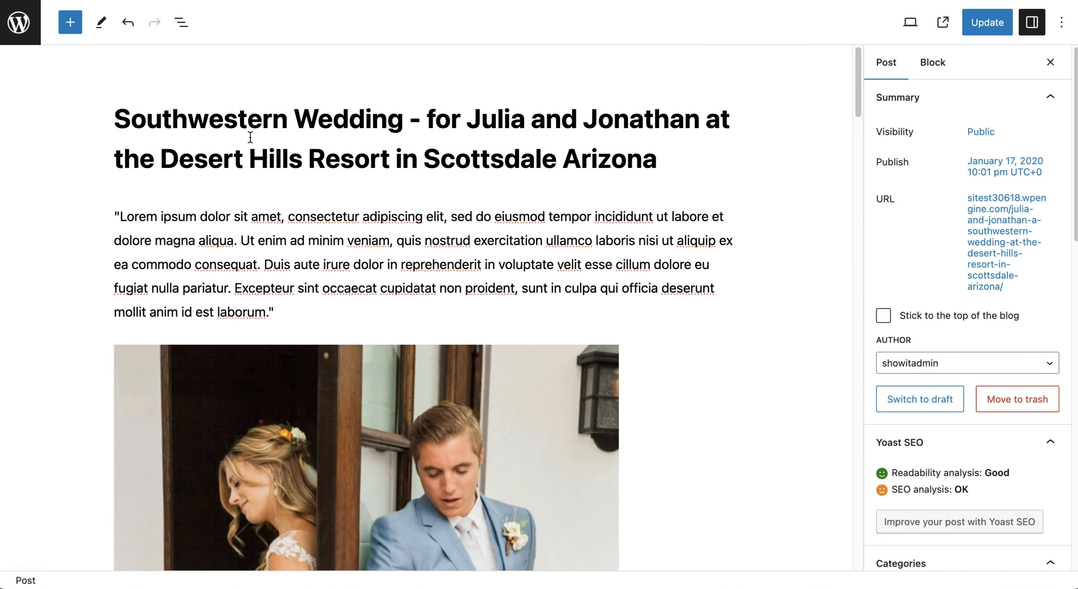
pyautogui.scroll(-4, 250, 137)
pyautogui.scroll(-20, 250, 137)
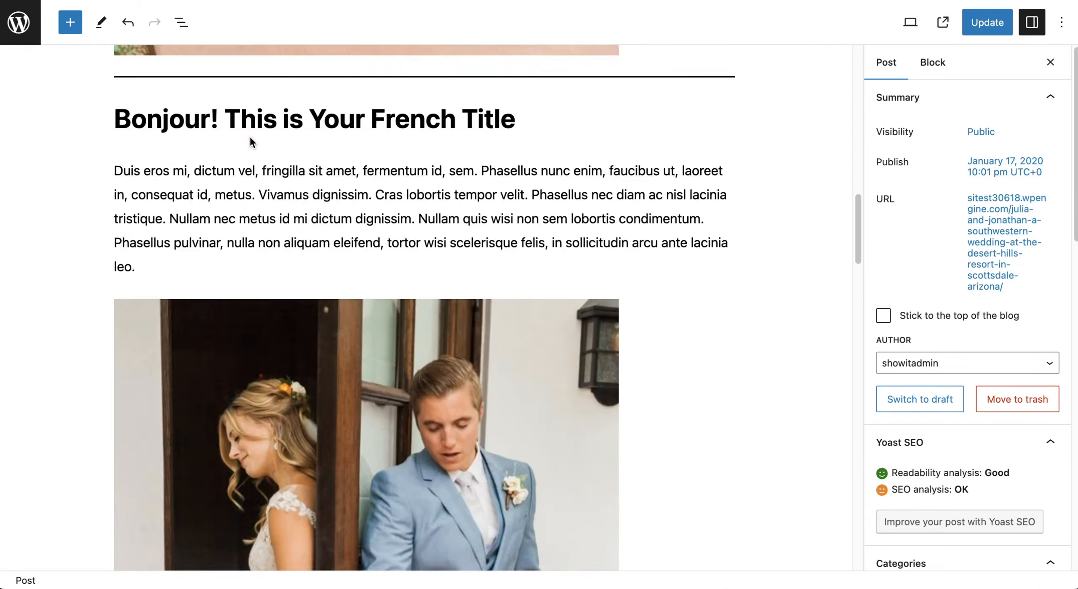
# - Review the keyphrase in introduction problem in the SEO analysis and place the cursor in the post's opening paragraph
pyautogui.scroll(3, 250, 137)
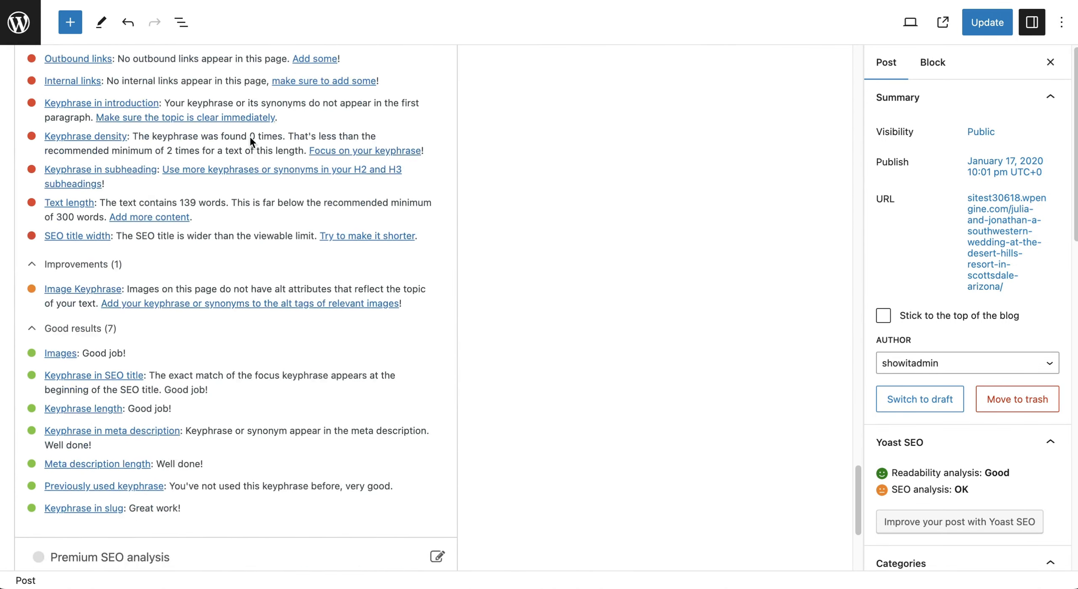
pyautogui.scroll(1, 250, 137)
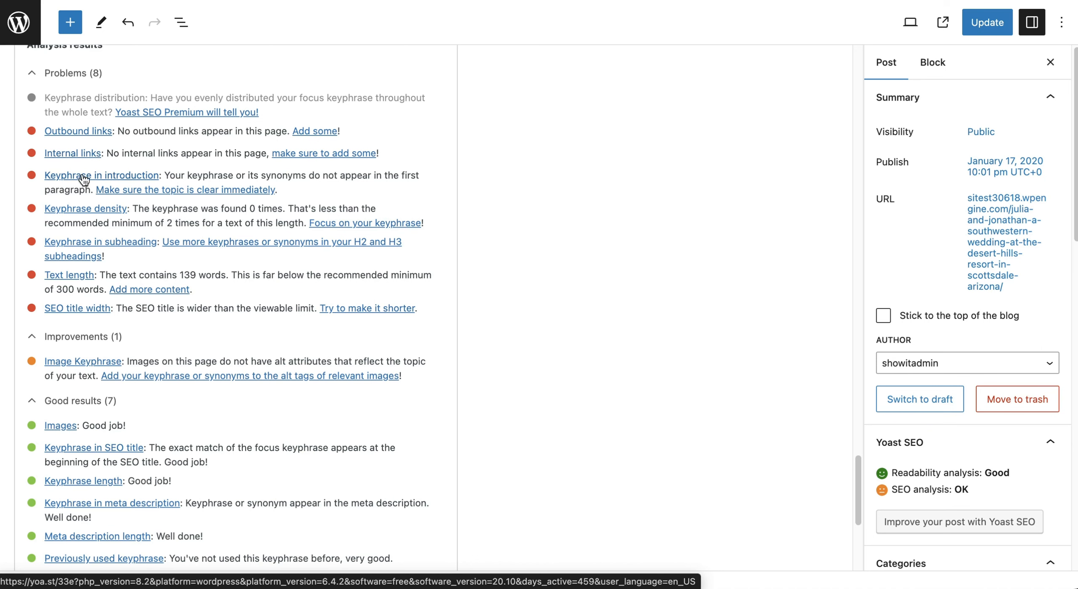
pyautogui.scroll(20, 90, 182)
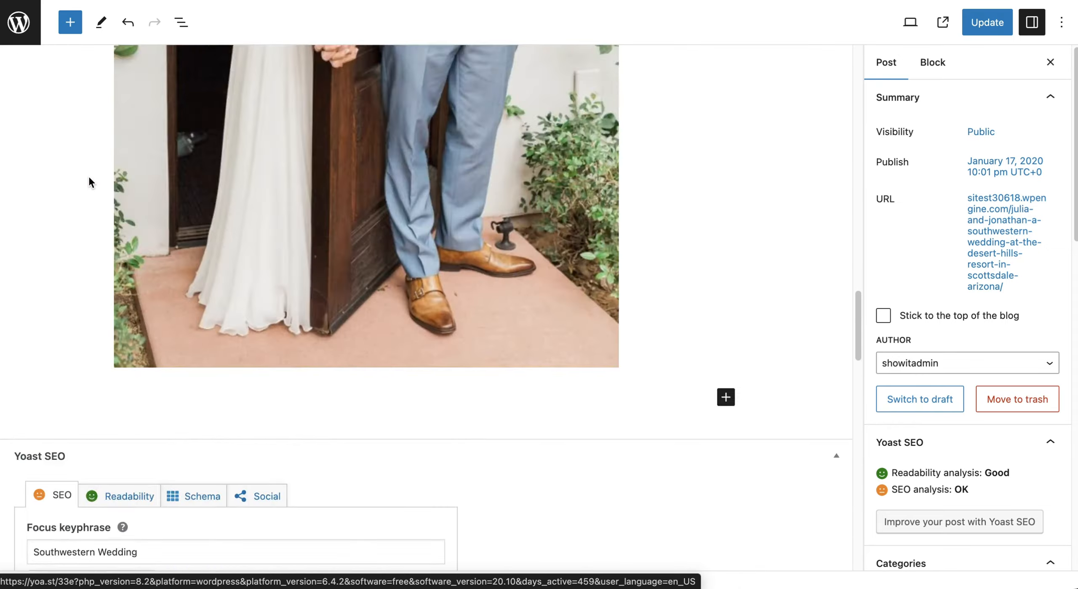
pyautogui.scroll(10, 91, 180)
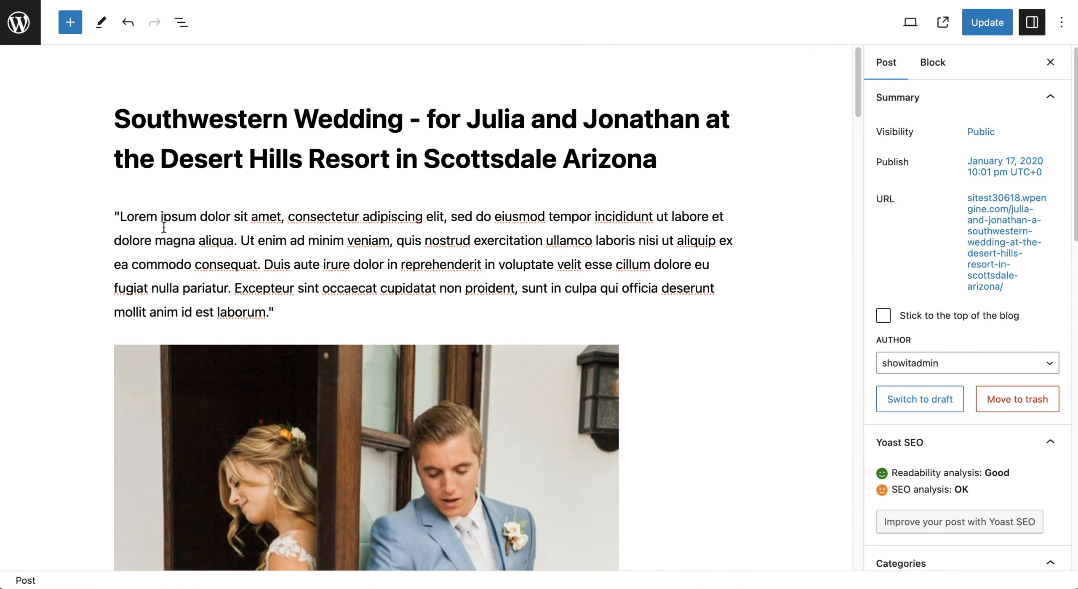
pyautogui.click(119, 217)
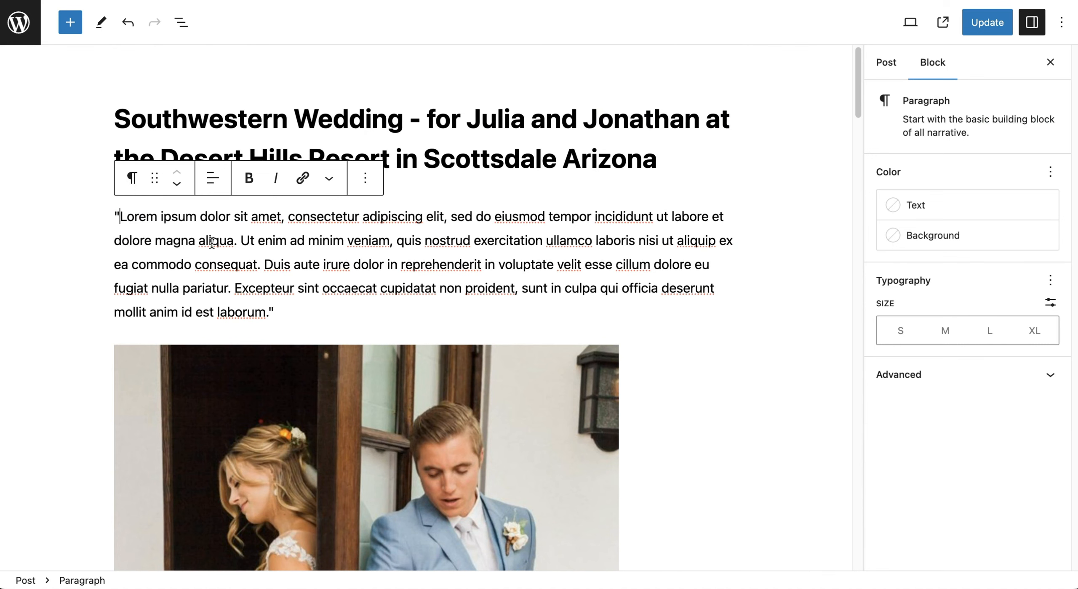
# - Review the Google preview and the keyphrase density and keyphrase in subheading problems in the SEO analysis
pyautogui.scroll(-15, 291, 234)
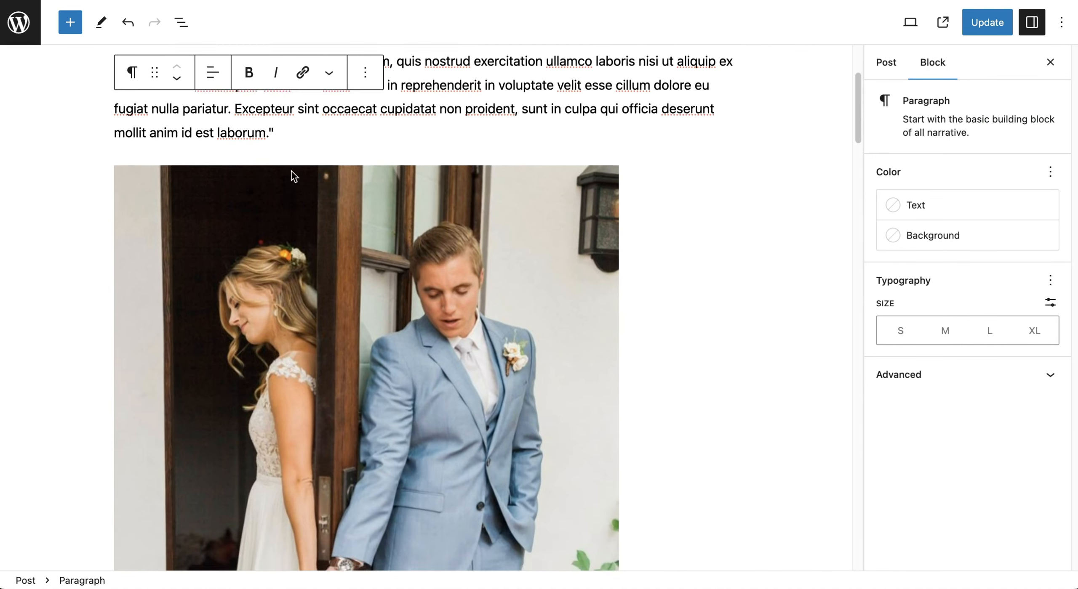
pyautogui.scroll(5, 294, 163)
pyautogui.scroll(-15, 291, 157)
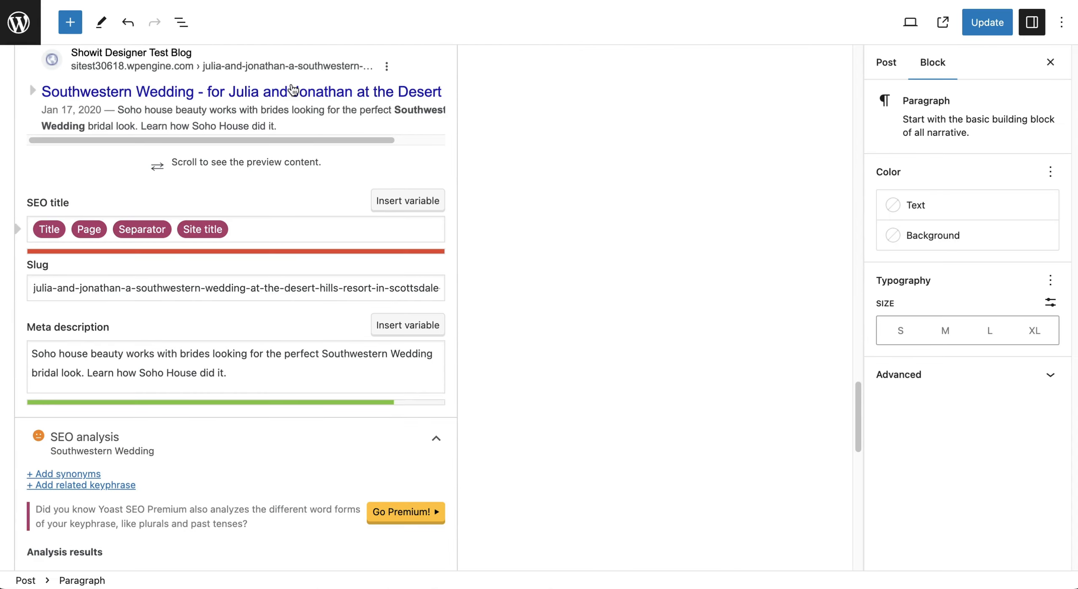
pyautogui.scroll(4, 294, 90)
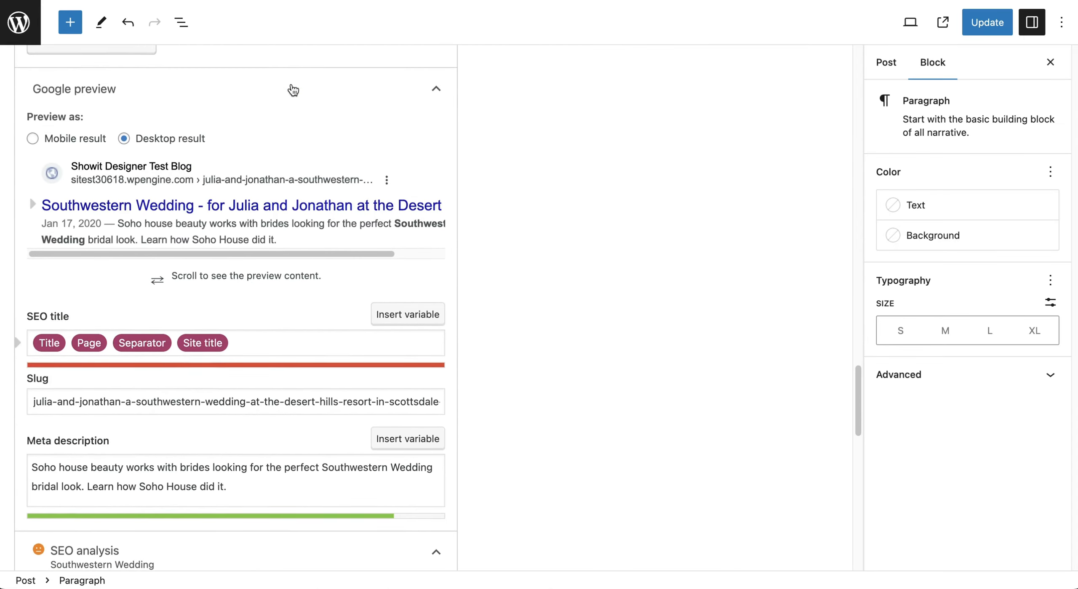
pyautogui.scroll(-10, 290, 92)
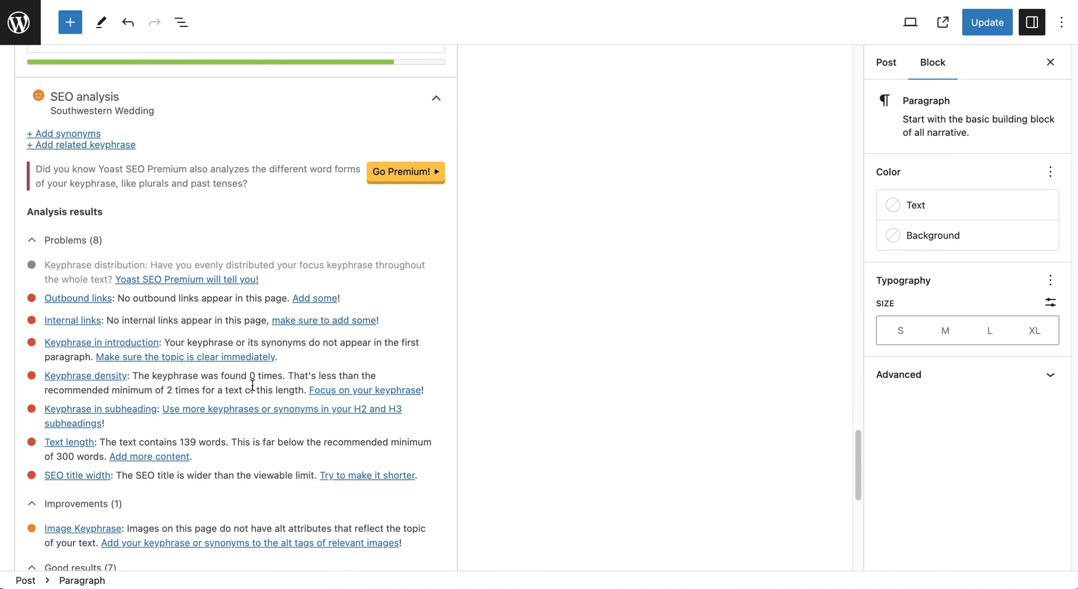
pyautogui.scroll(-3, 254, 381)
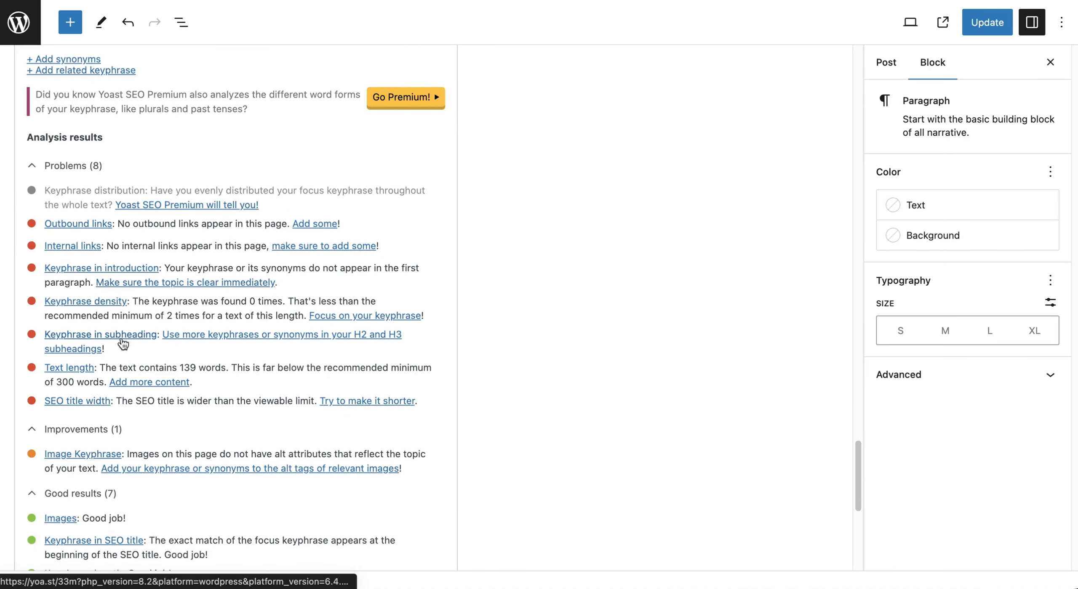
# - Select the text of the "Bonjour! This is Your French Title" H2 heading to examine it as a subheading for the keyphrase
pyautogui.press('Escape')
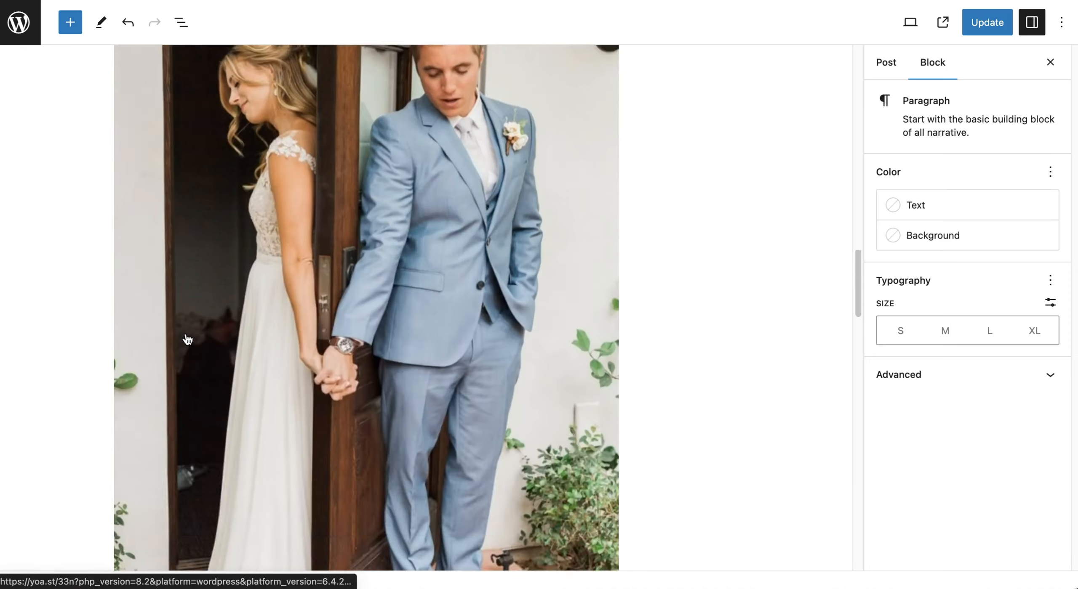
pyautogui.scroll(-5, 185, 333)
pyautogui.click(219, 396)
pyautogui.moveTo(218, 396); pyautogui.dragTo(539, 388)
pyautogui.click(120, 396)
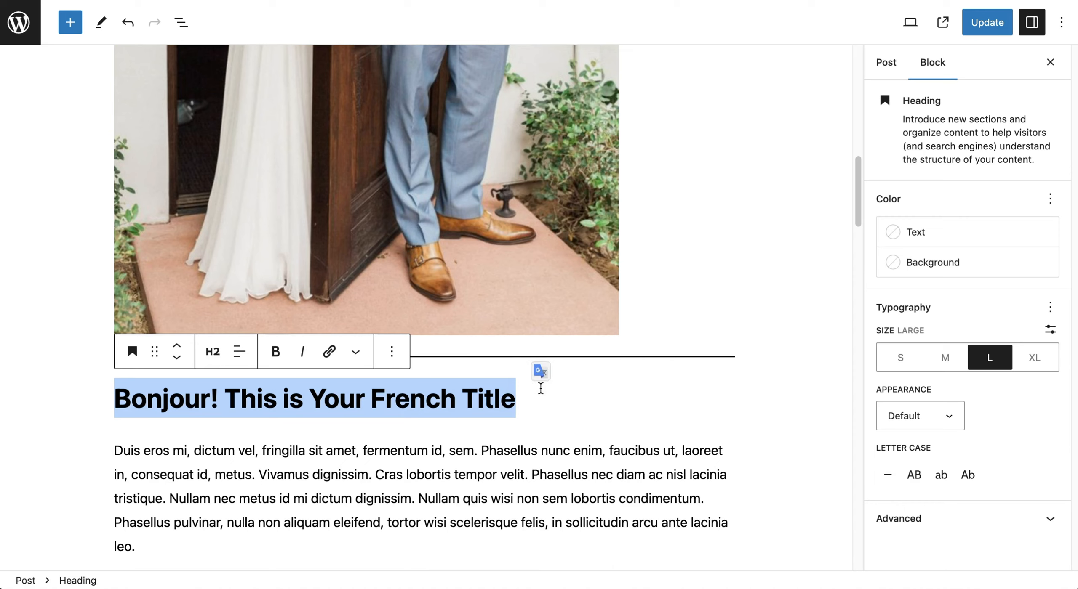
pyautogui.scroll(-2, 541, 388)
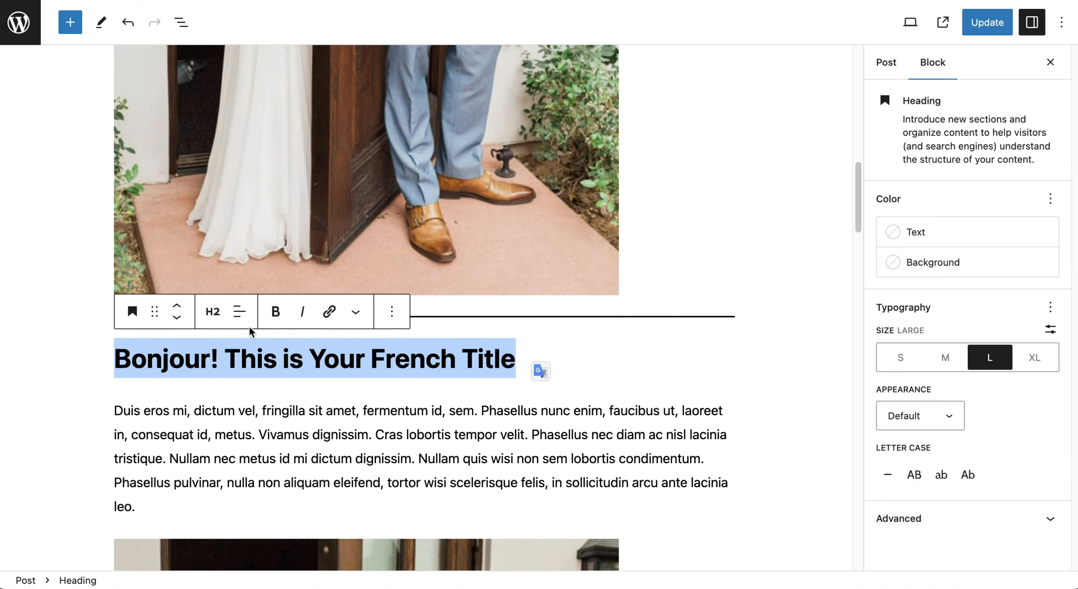
# - Check the text length and SEO title width problems and remove the dash, "for" and the couple's names from the post title
pyautogui.scroll(-20, 257, 395)
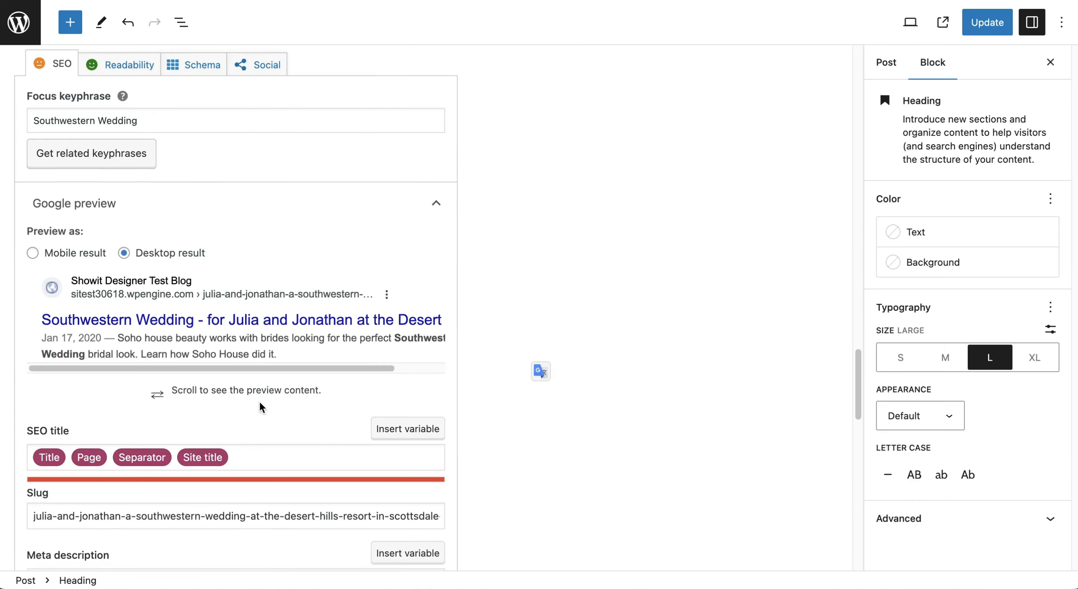
pyautogui.scroll(-10, 261, 406)
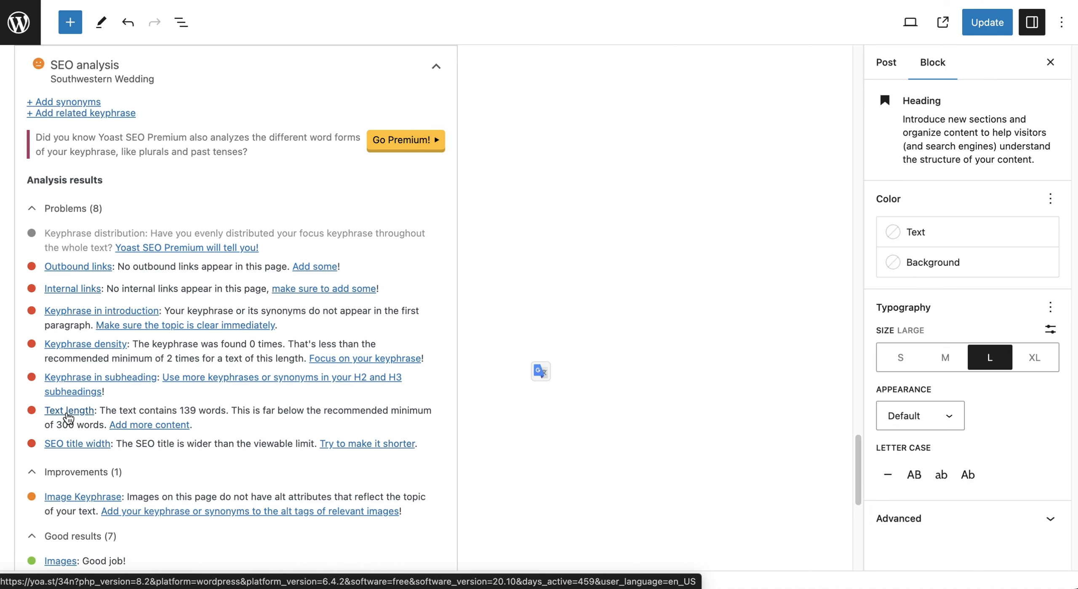
pyautogui.scroll(10, 315, 435)
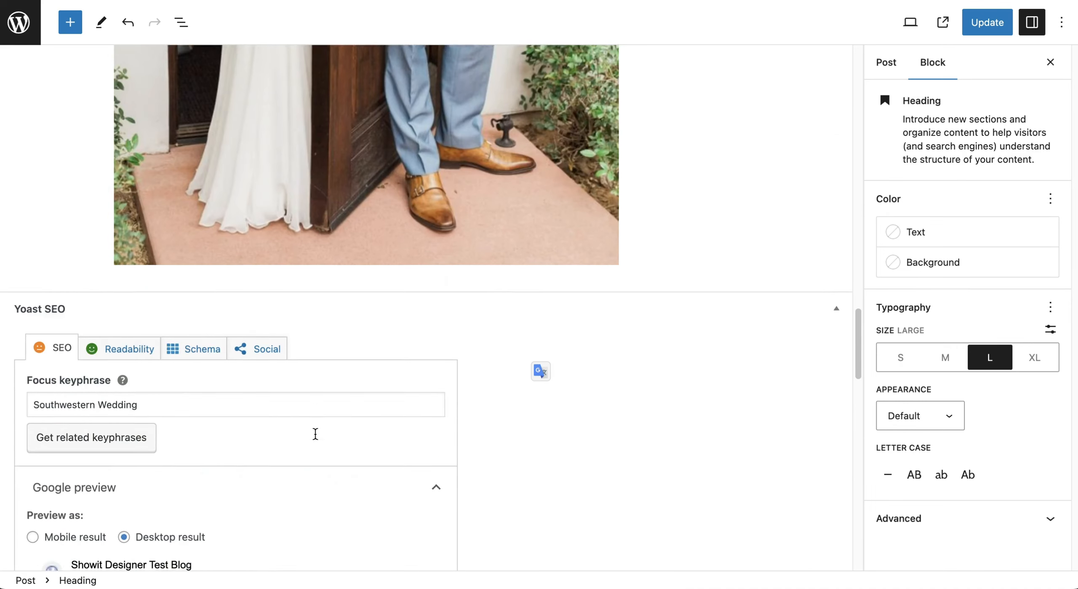
pyautogui.scroll(10, 419, 442)
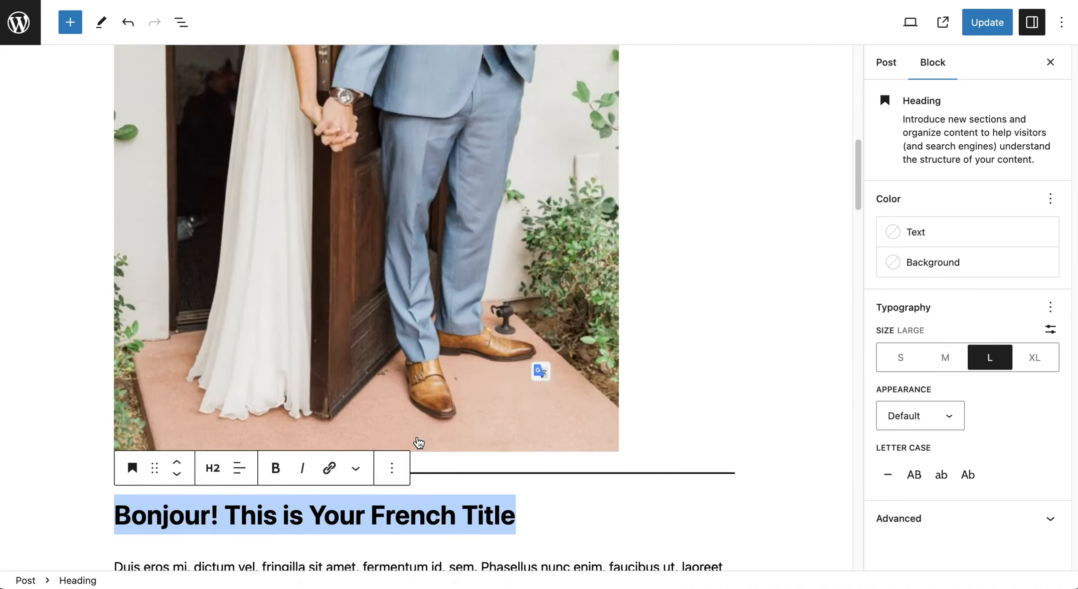
pyautogui.scroll(10, 446, 180)
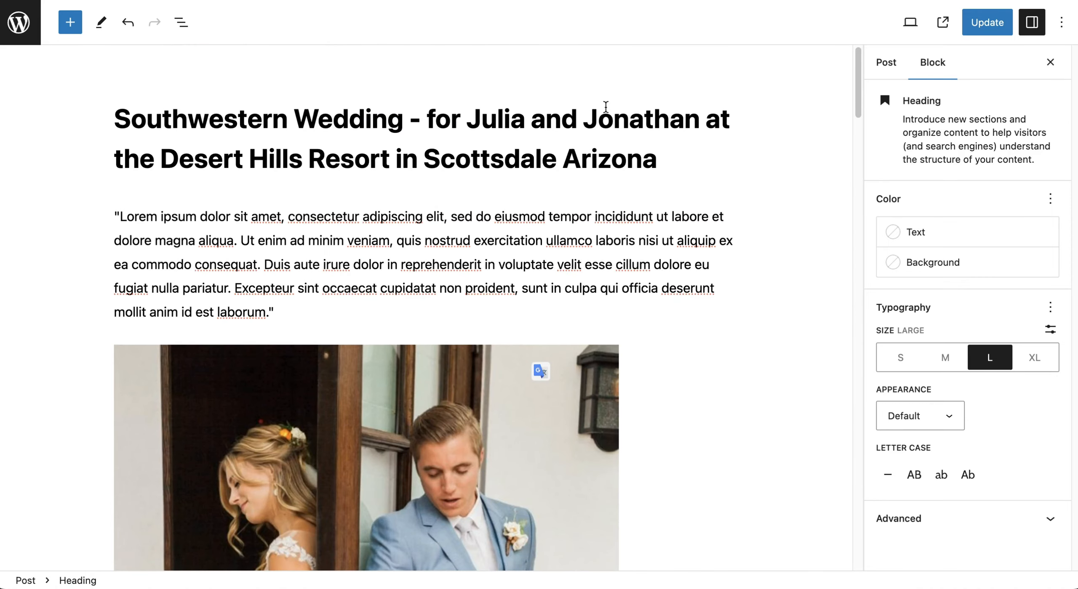
pyautogui.moveTo(709, 122); pyautogui.dragTo(423, 125)
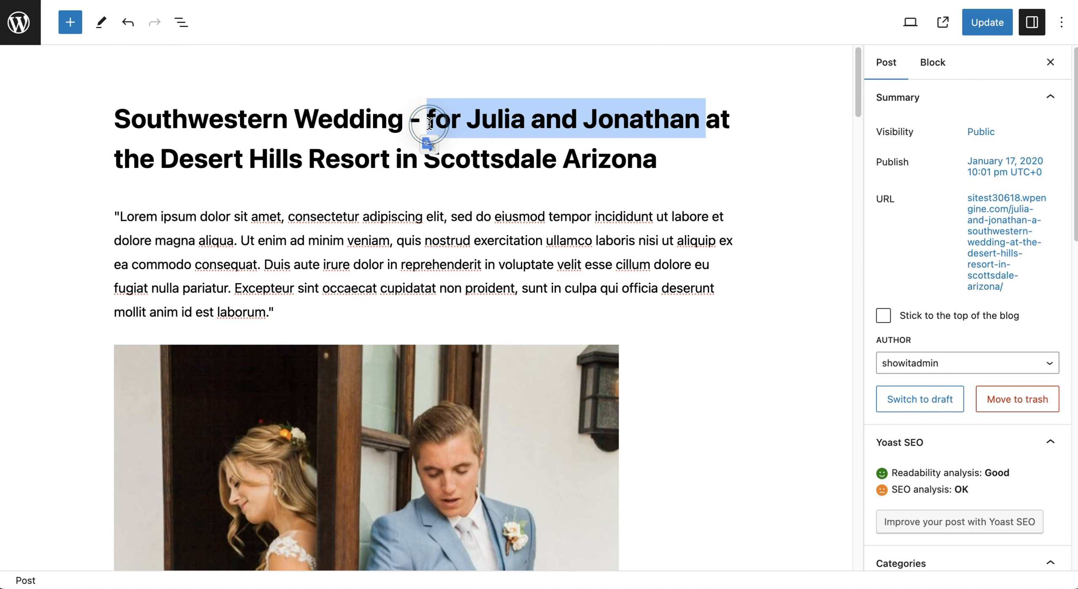
pyautogui.write('\\')
pyautogui.press('BackSpace')
pyautogui.press('BackSpace')
pyautogui.press('BackSpace')
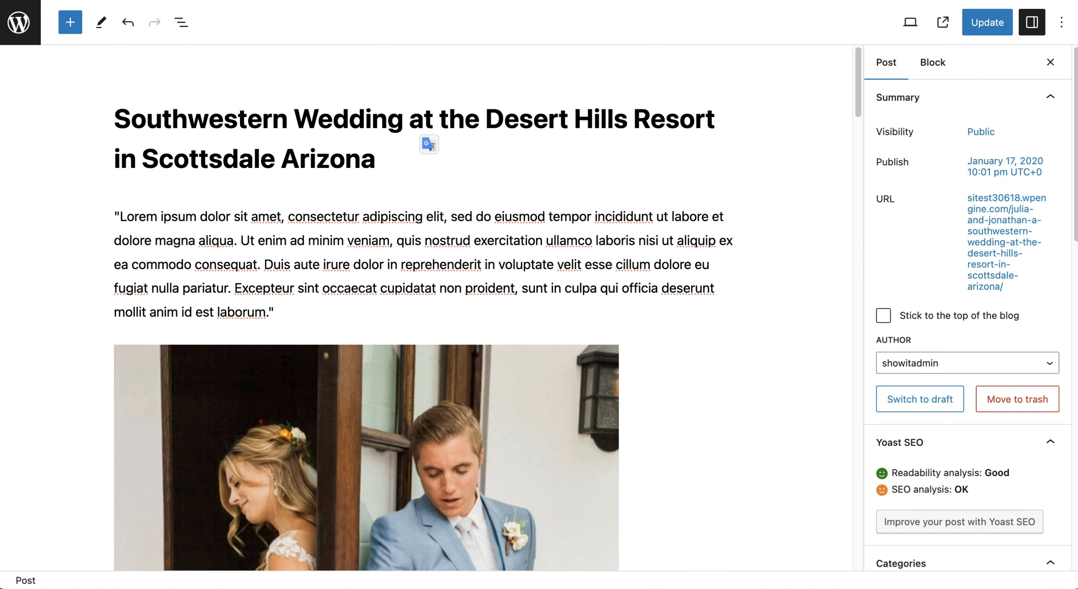
# - Delete "Scottsdale" from the post title so that it ends with "in Arizona"
pyautogui.moveTo(274, 159); pyautogui.dragTo(142, 159)
pyautogui.press('BackSpace')
pyautogui.press('BackSpace')
pyautogui.click(308, 157)
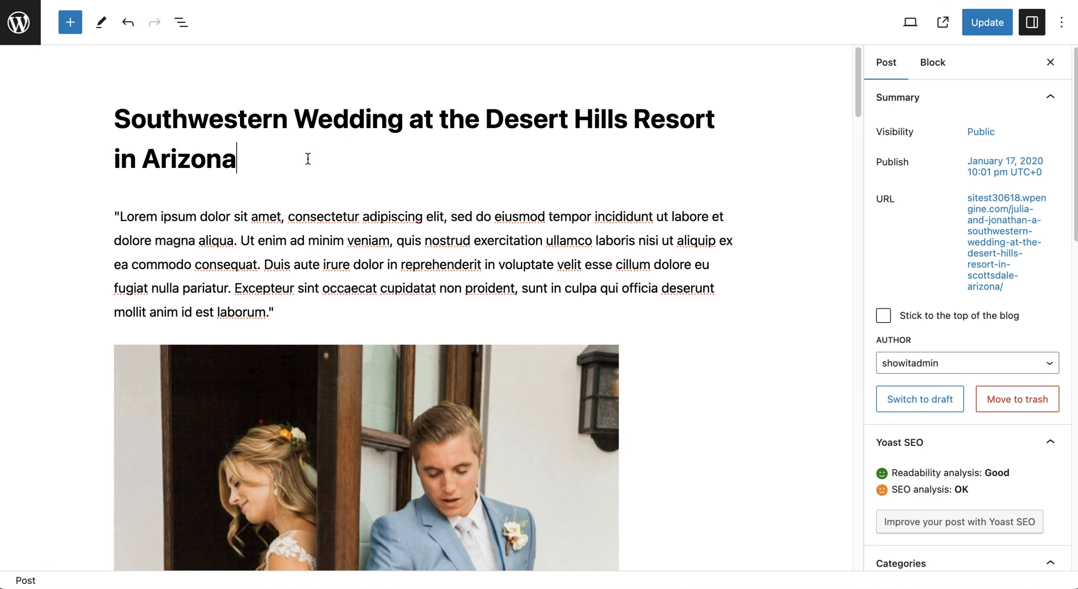
# - Review the SEO analysis and Google preview for the shortened title, focusing on SEO title width and keyphrase in SEO title
pyautogui.scroll(-20, 310, 163)
pyautogui.scroll(-20, 310, 163)
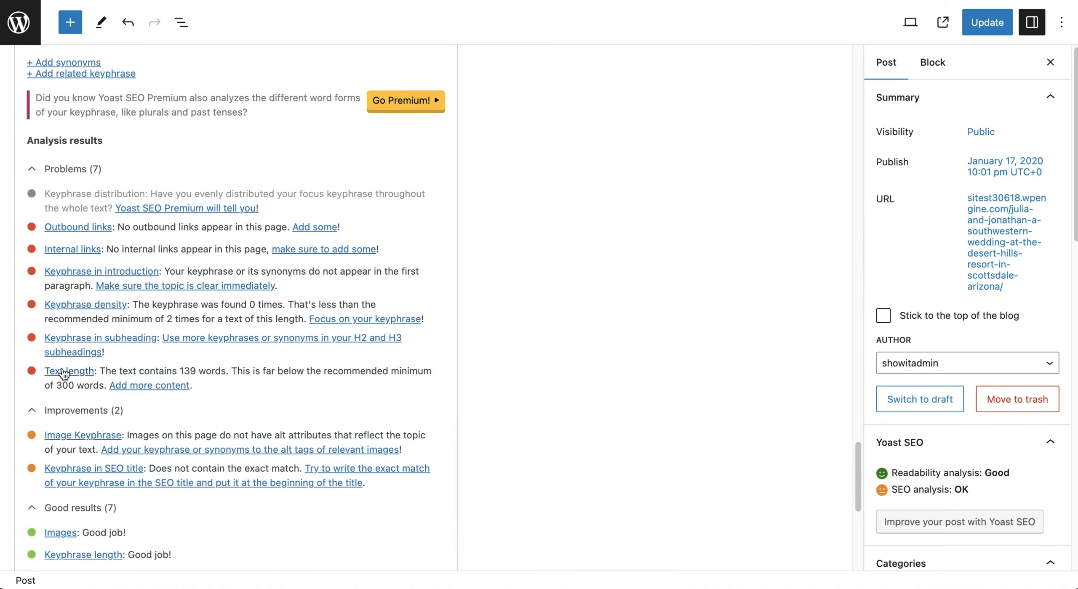
pyautogui.scroll(-3, 207, 359)
pyautogui.scroll(-5, 207, 358)
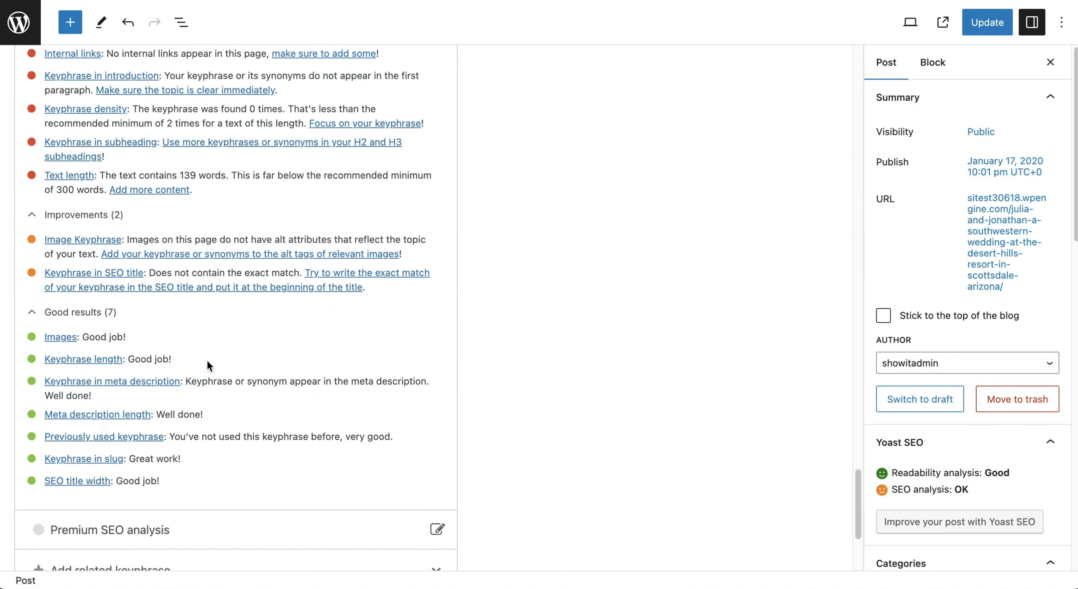
pyautogui.scroll(20, 206, 359)
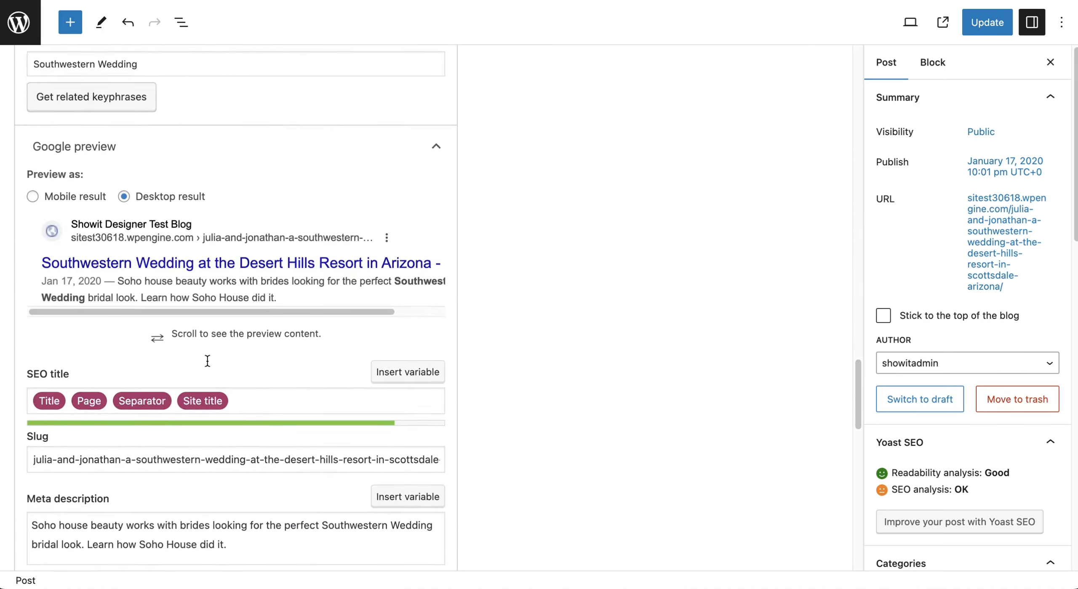
pyautogui.scroll(-15, 206, 361)
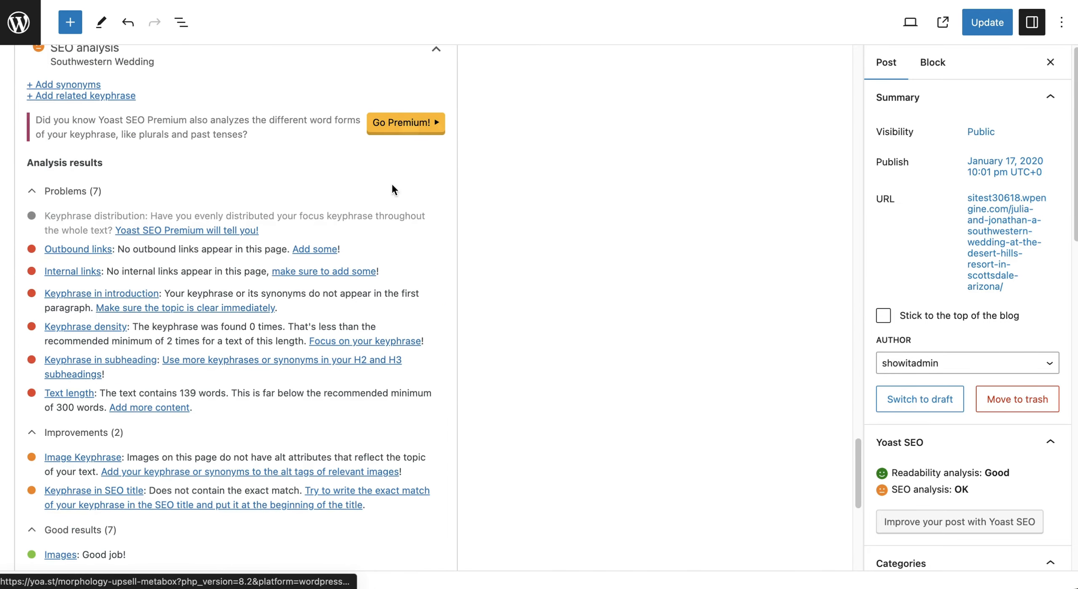
pyautogui.scroll(1, 385, 213)
pyautogui.scroll(15, 386, 214)
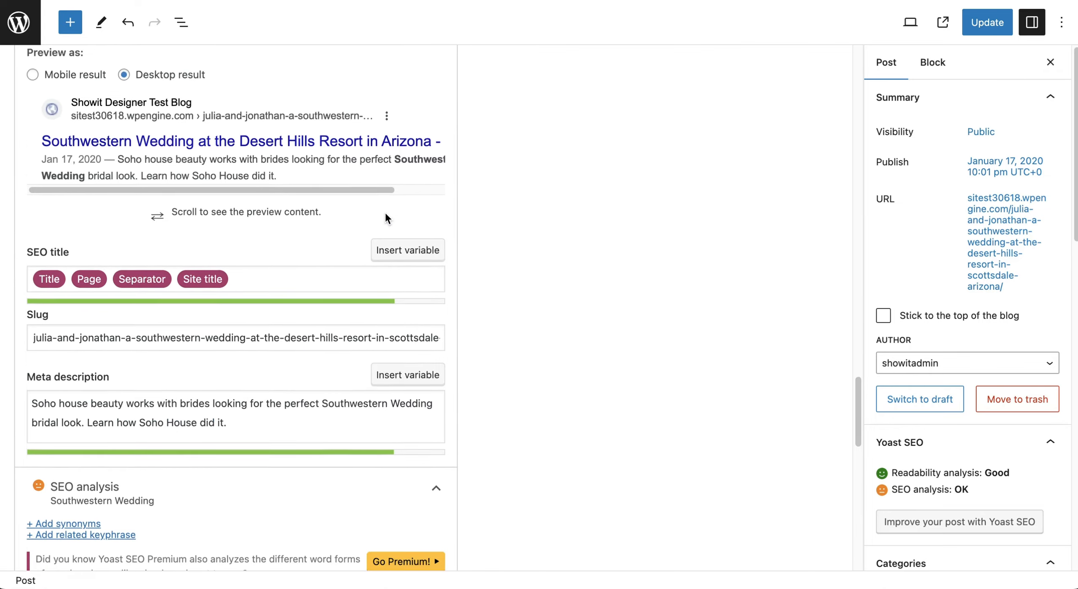
pyautogui.scroll(20, 385, 213)
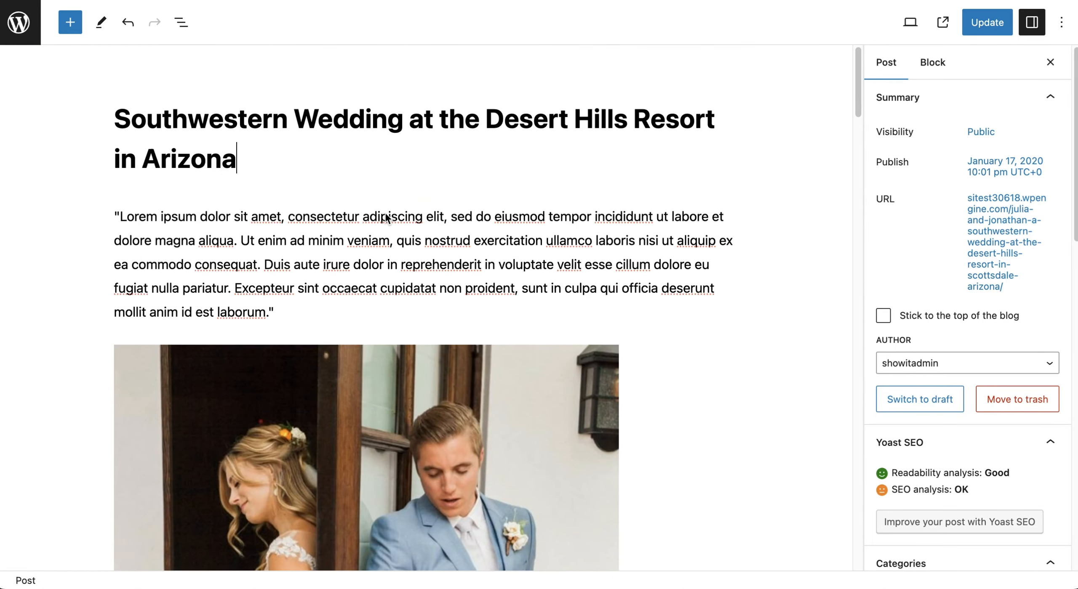